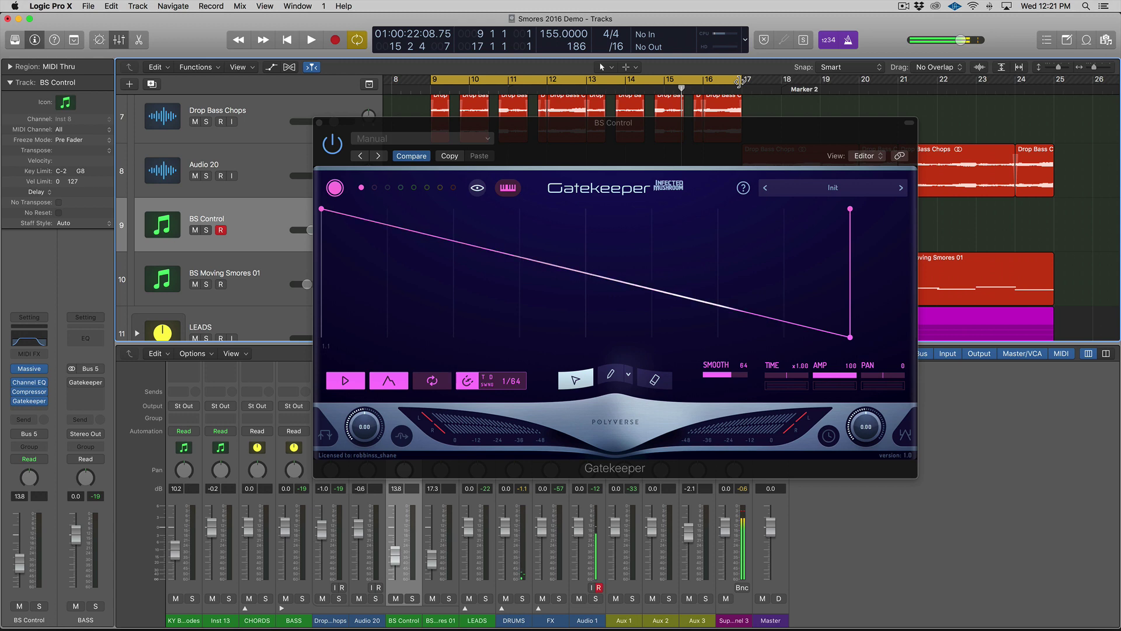
# Step: Hide the mixer and move the BS Control Gatekeeper window clear of the track list
pyautogui.press('x')
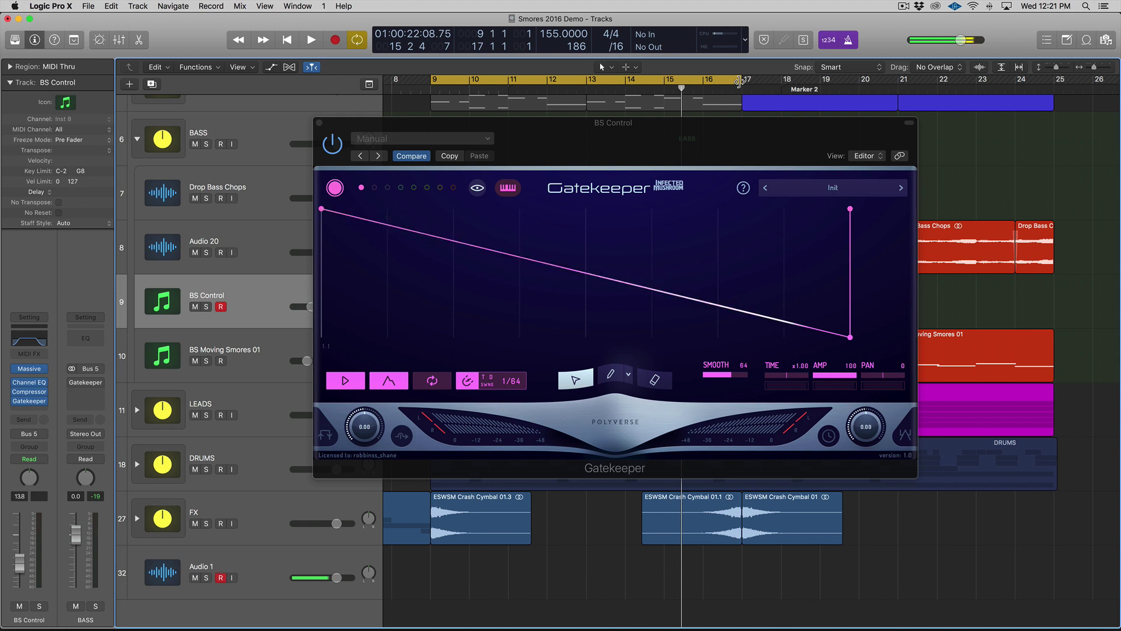
pyautogui.click(527, 142)
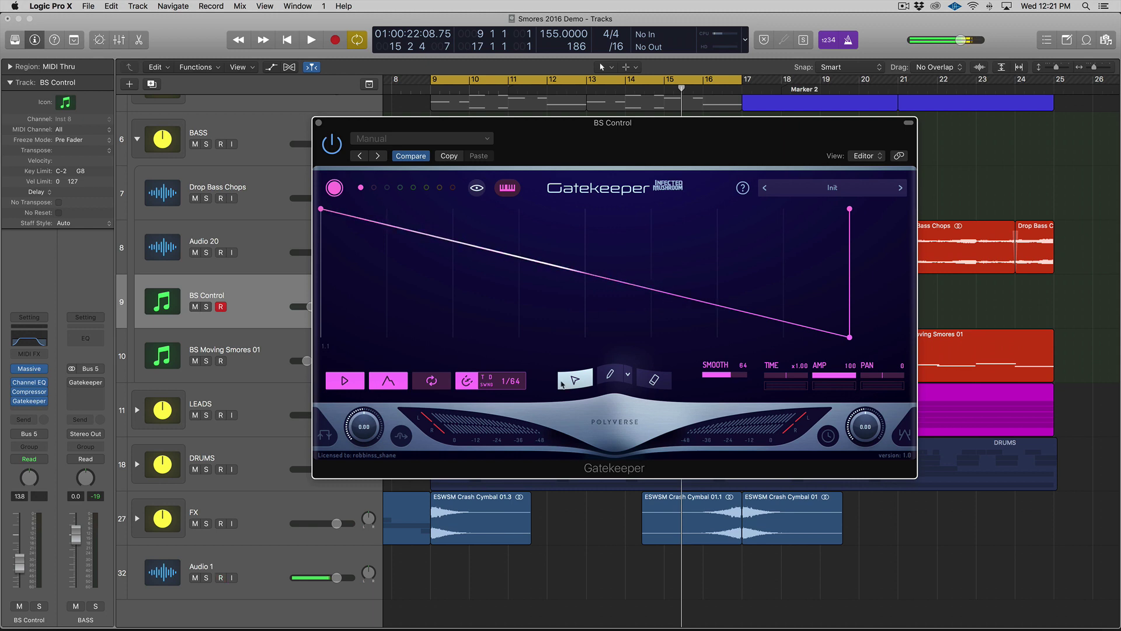
pyautogui.moveTo(482, 153); pyautogui.dragTo(595, 316)
pyautogui.scroll(3, 524, 202)
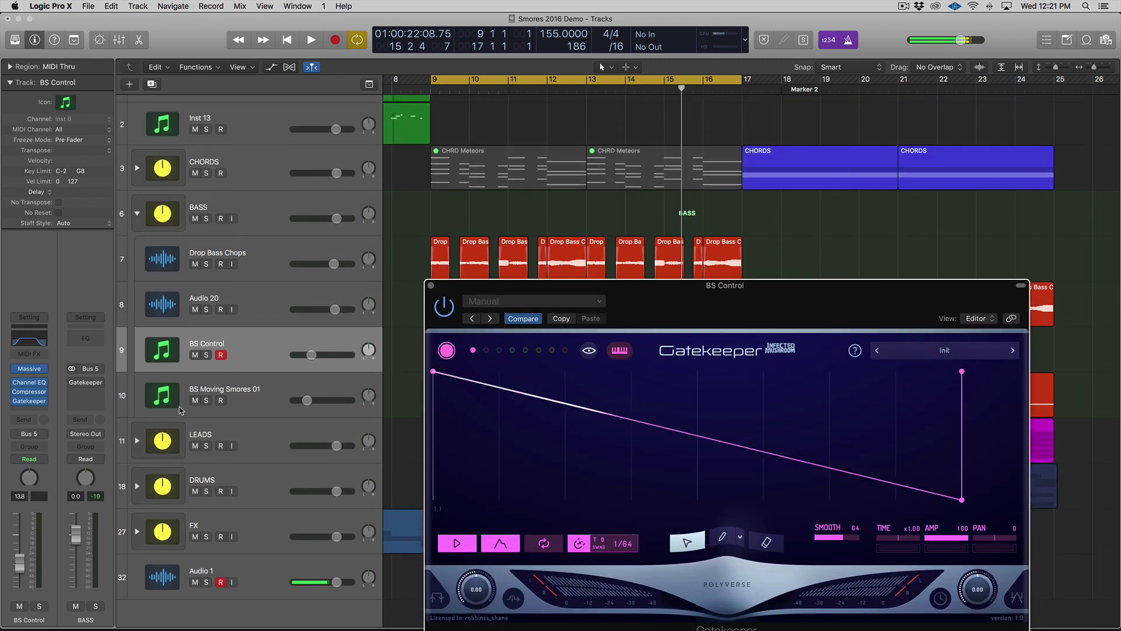
# Step: Play the arrangement from bar 9 and close the Gatekeeper window to uncover the regions
pyautogui.press('space')
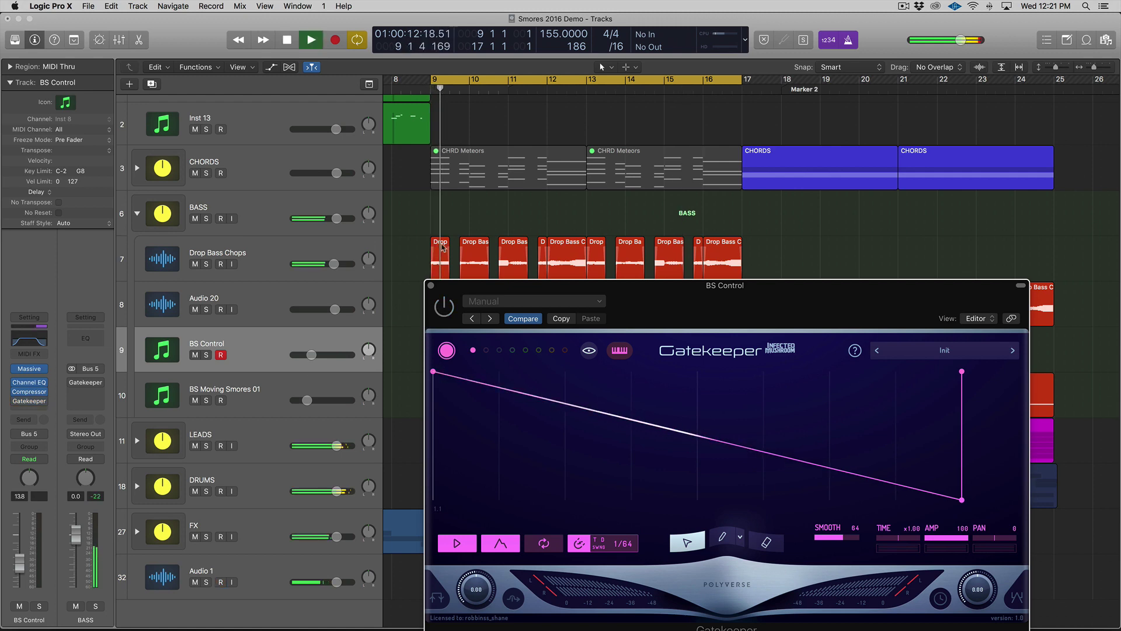
pyautogui.scroll(1, 448, 248)
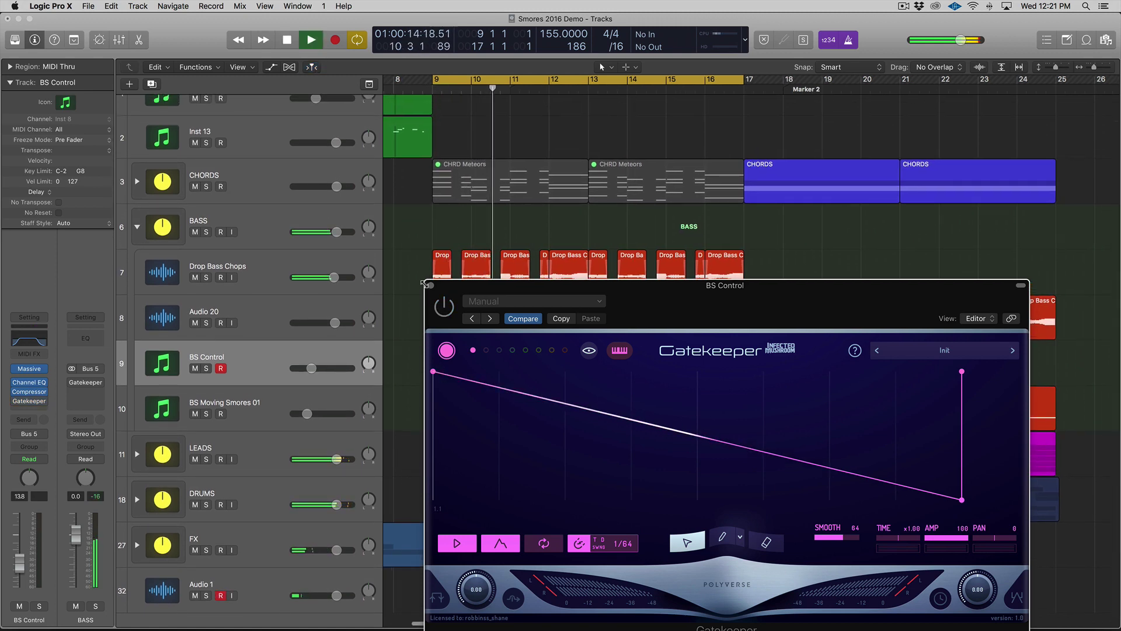
pyautogui.click(431, 285)
pyautogui.scroll(-1, 441, 292)
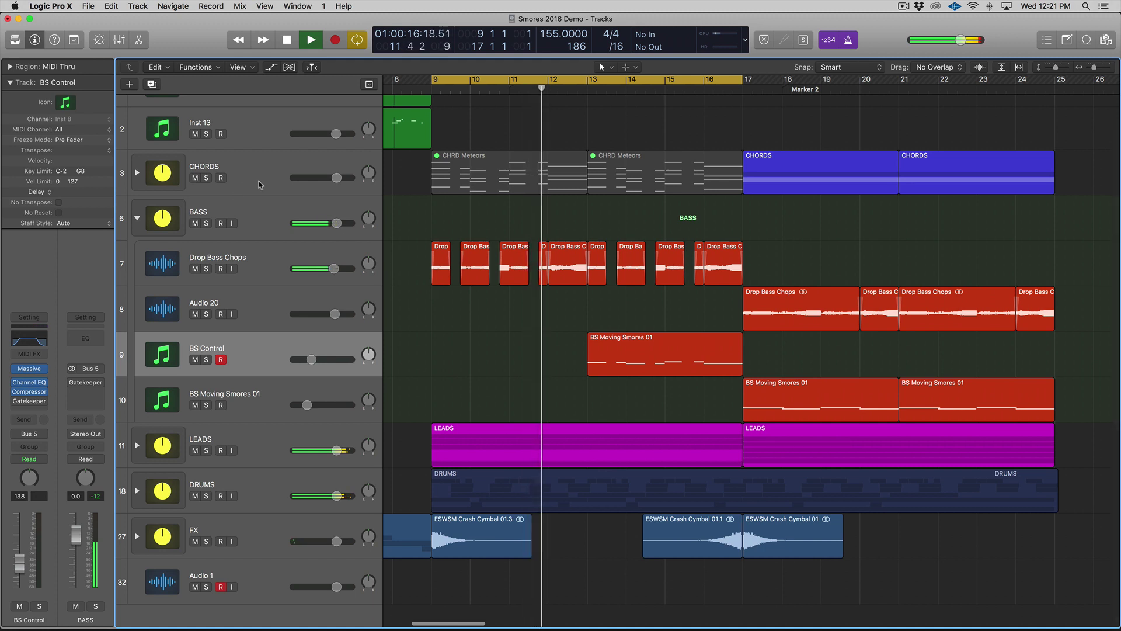
# Step: Expand the CHORDS stack, unmute the two CHRD Meteors regions in bars 9 to 17, and set that track's volume to -6.0 dB
pyautogui.click(138, 173)
pyautogui.moveTo(445, 170); pyautogui.dragTo(714, 231)
pyautogui.click(252, 225)
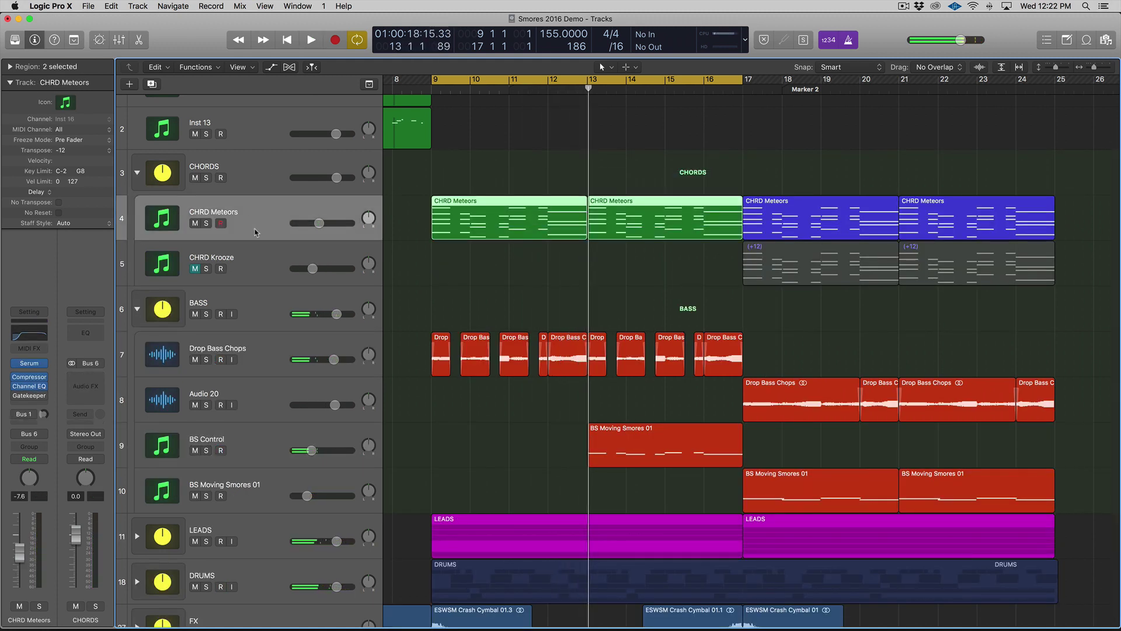
pyautogui.hotkey('shift', 'space')
pyautogui.moveTo(319, 223); pyautogui.dragTo(322, 224)
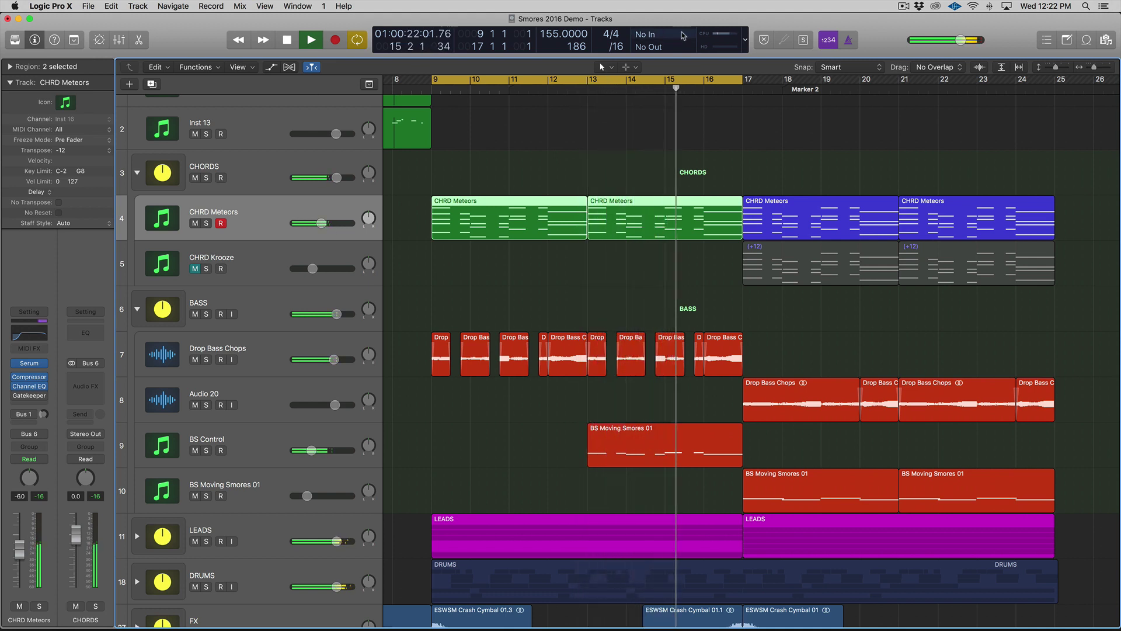
# Step: Play past bar 17 with cycling off, stop playback and re-enable the cycle from bar 9 to 17
pyautogui.press('c')
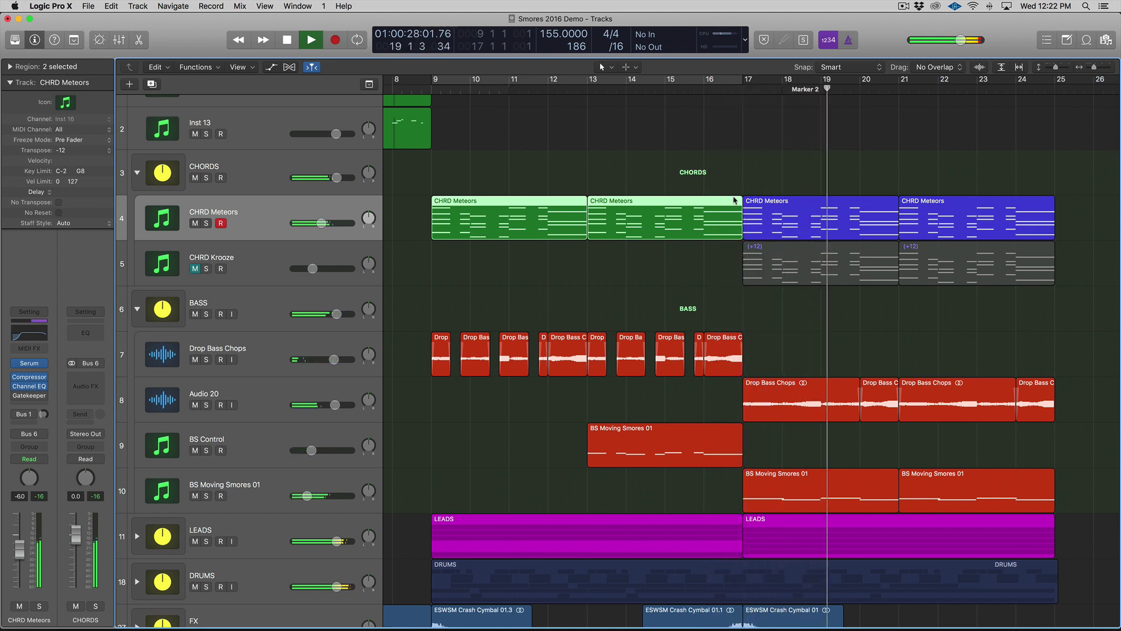
pyautogui.scroll(-1, 735, 201)
pyautogui.press('space')
pyautogui.click(489, 83)
# Step: Copy the BS Moving Smores 01 region on the BS Control track to bar 9 and play it soloed
pyautogui.click(260, 338)
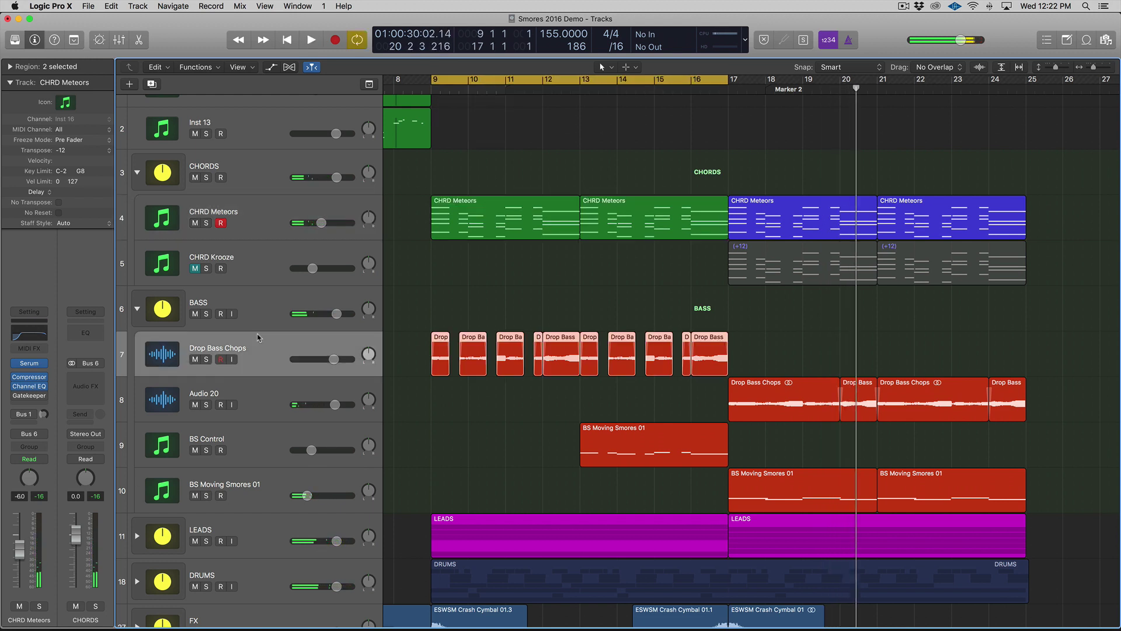
pyautogui.click(263, 429)
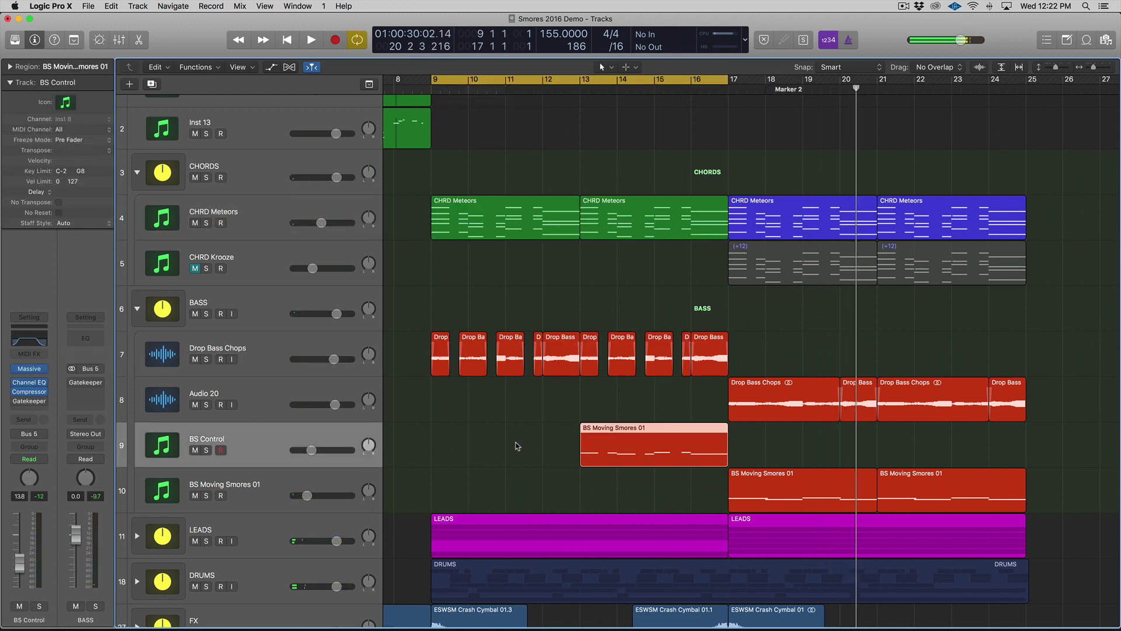
pyautogui.moveTo(602, 449); pyautogui.dragTo(452, 449)
pyautogui.hotkey('ctrl', 's')
pyautogui.press('space')
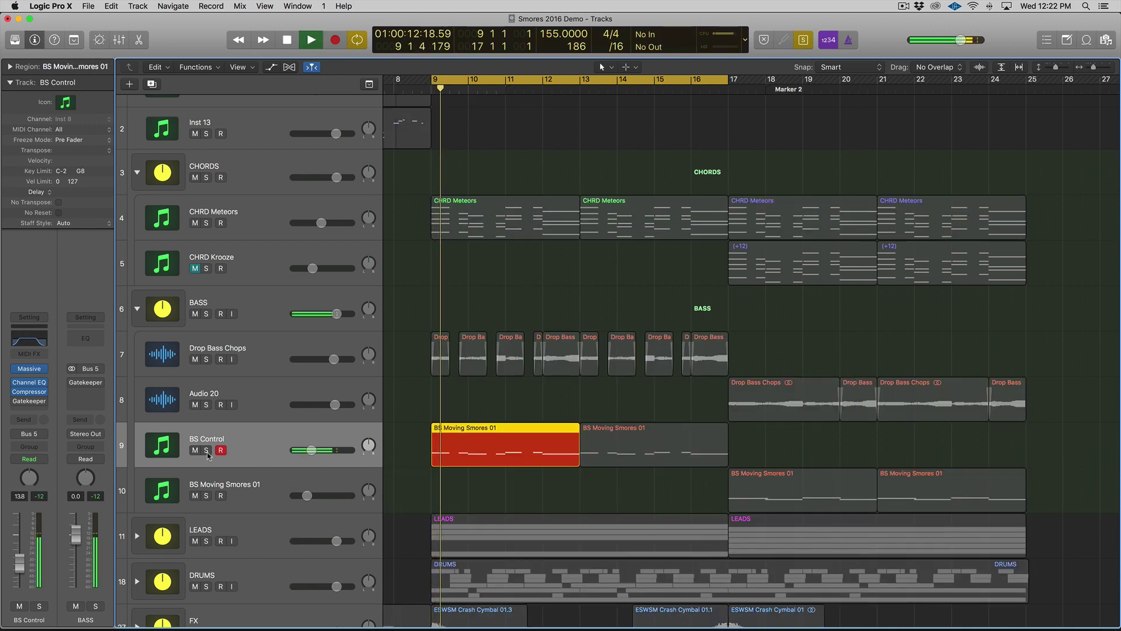
# Step: Open Gatekeeper on the BS Control track and load the Rhythmic preset Suspense, discarding the current preset changes
pyautogui.moveTo(21, 402)
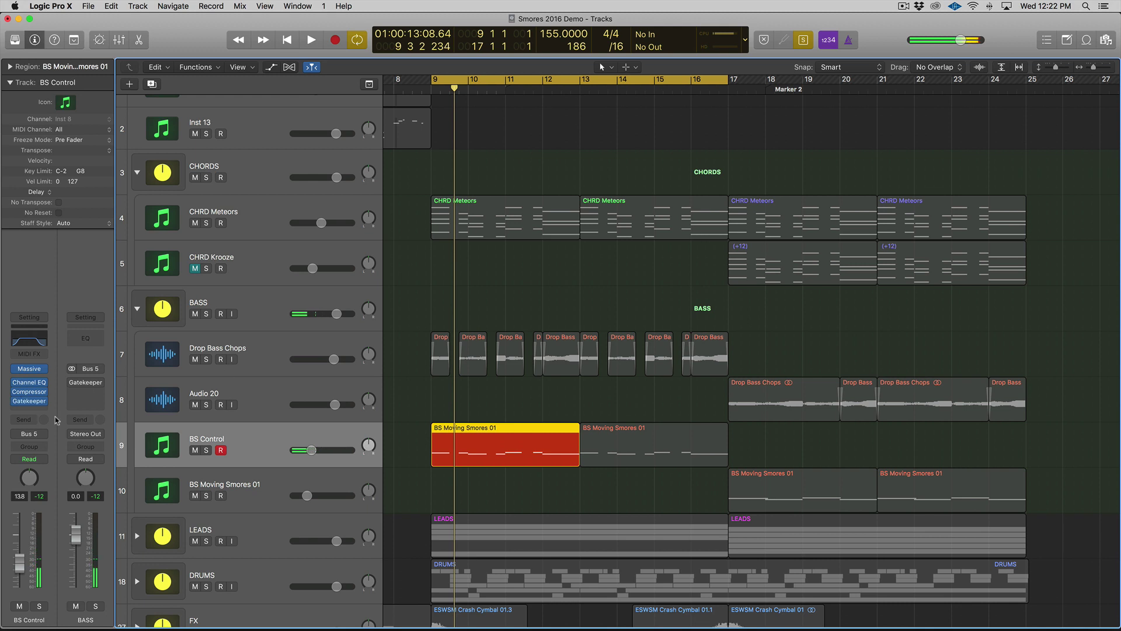
pyautogui.click(29, 401)
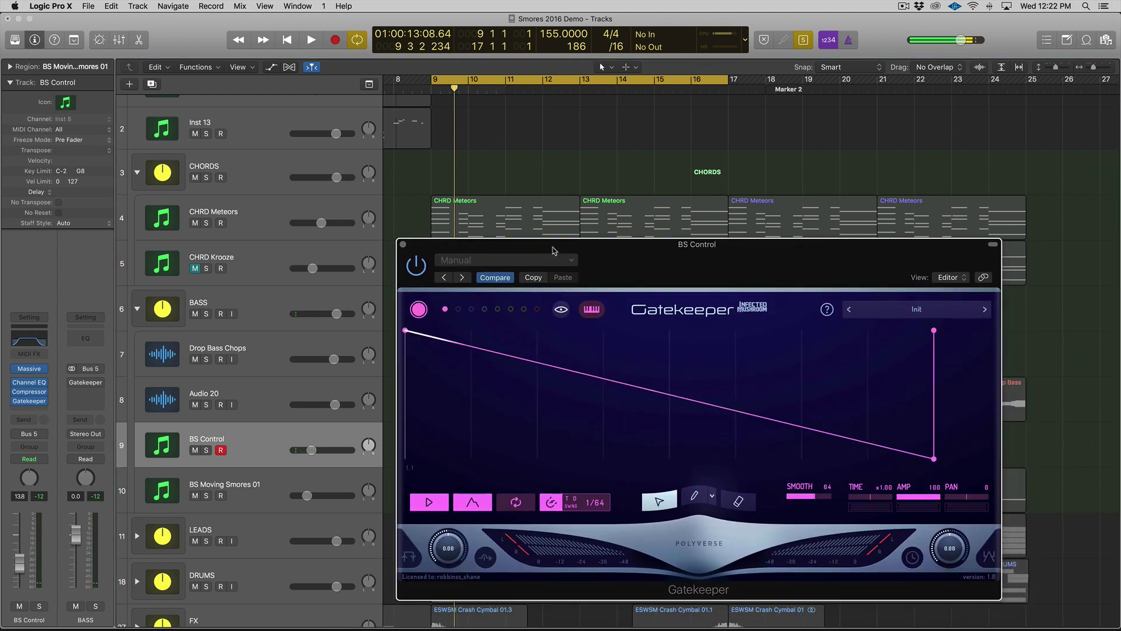
pyautogui.rightClick(657, 376)
pyautogui.click(903, 313)
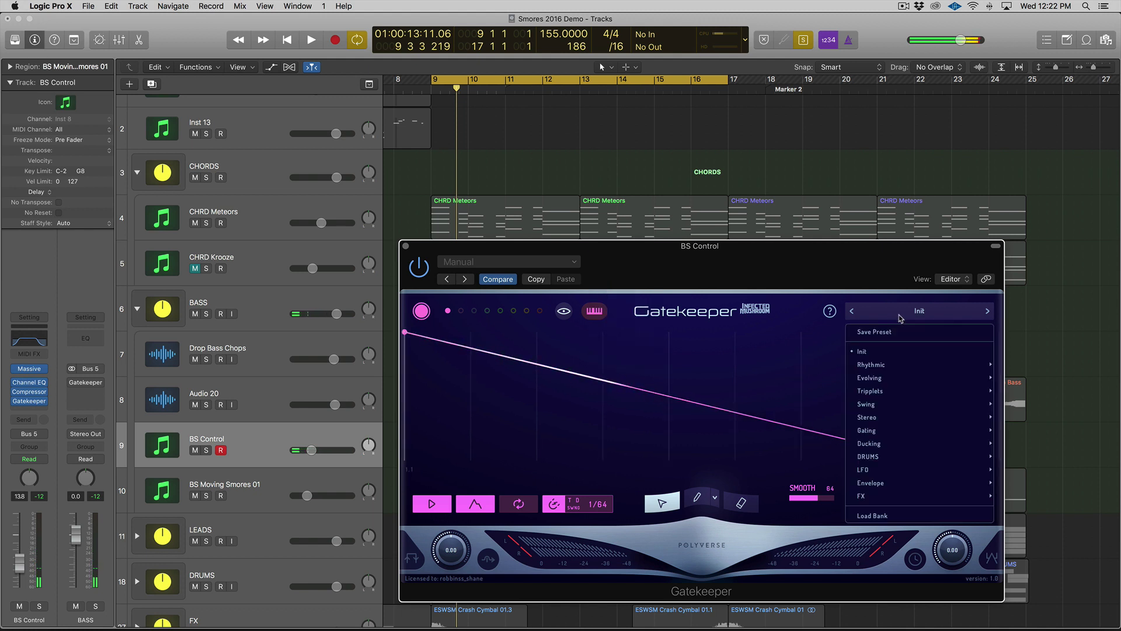
pyautogui.moveTo(873, 364)
pyautogui.click(754, 285)
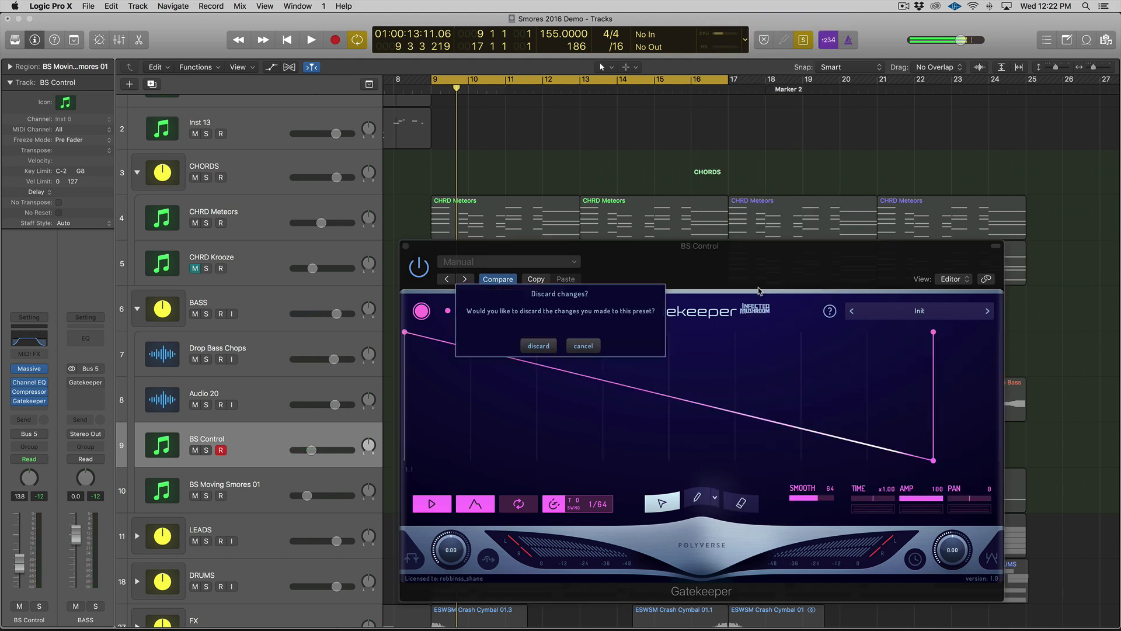
pyautogui.click(549, 347)
# Step: Play the soloed bass and audition the following Rhythmic presets, including Grade A, up to Hot and dirty
pyautogui.press('space')
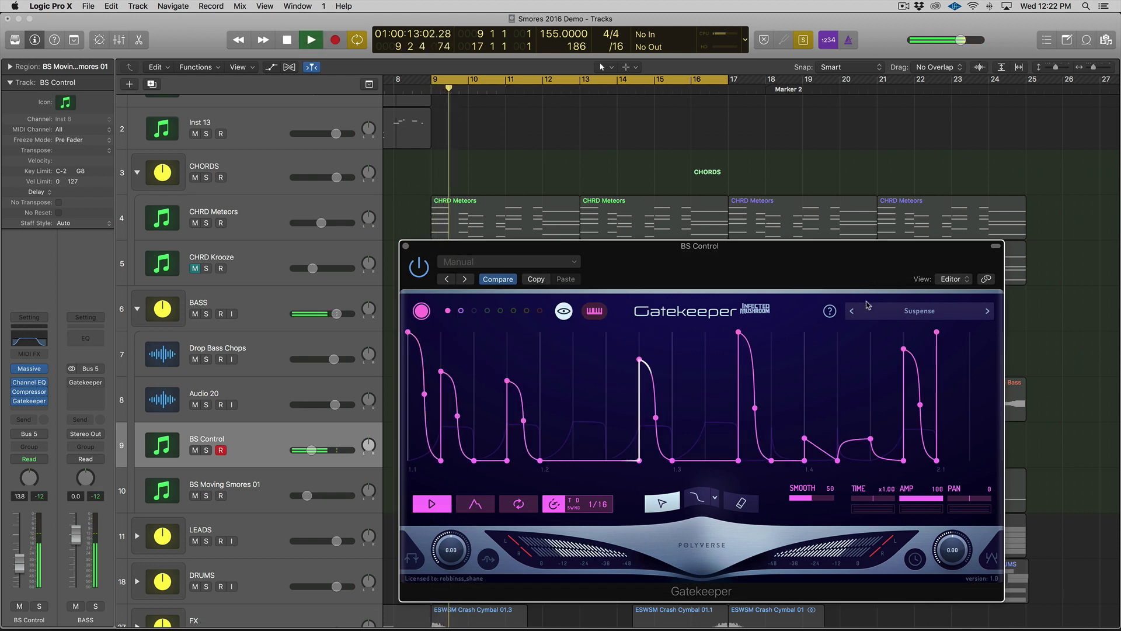
pyautogui.click(989, 311)
pyautogui.click(990, 311)
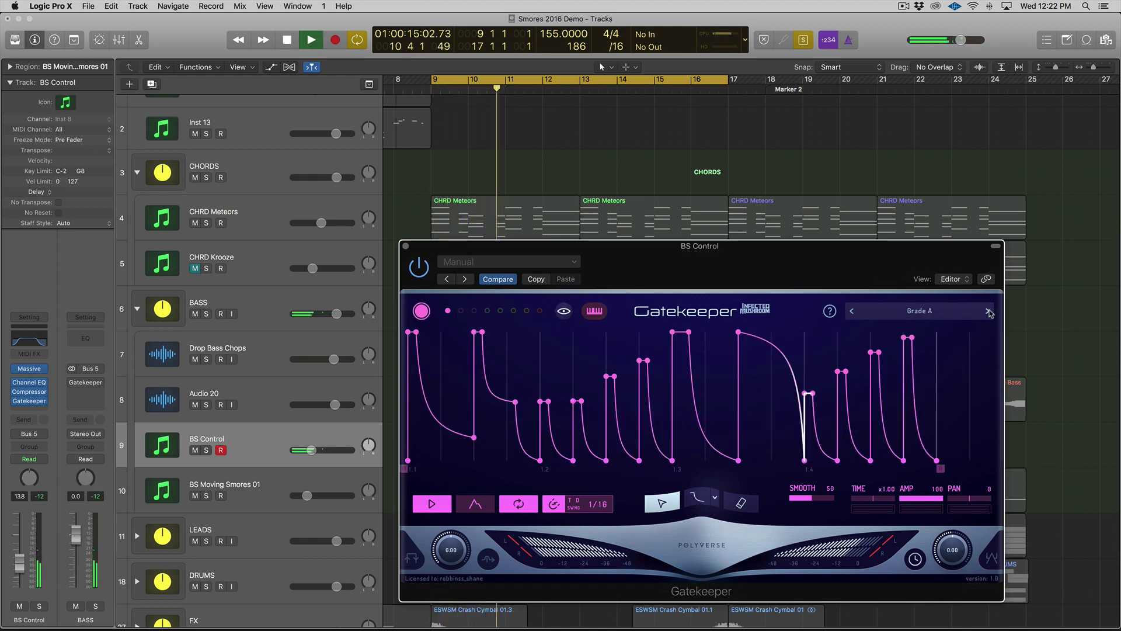
pyautogui.click(990, 312)
# Step: Browse the preset categories and load the Approach preset from the Gating category
pyautogui.click(923, 311)
pyautogui.moveTo(958, 364)
pyautogui.moveTo(953, 398)
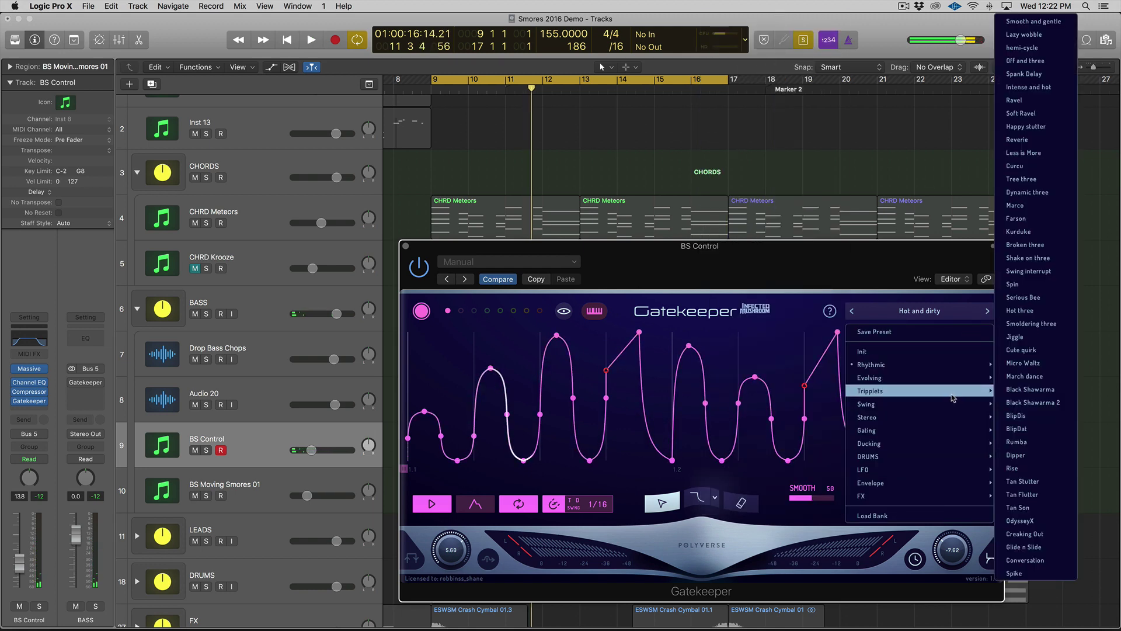
pyautogui.moveTo(945, 422)
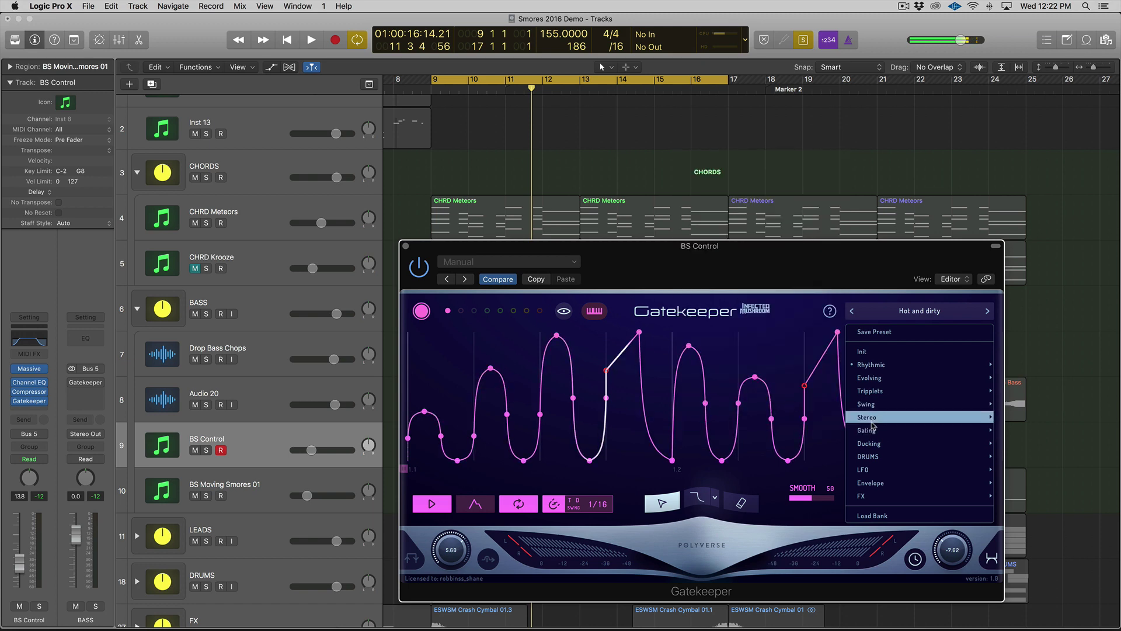
pyautogui.moveTo(870, 430)
pyautogui.click(726, 368)
# Step: Play the bass and audition the next Gating presets, including Cleaning day, up to Umpa Umpa
pyautogui.press('space')
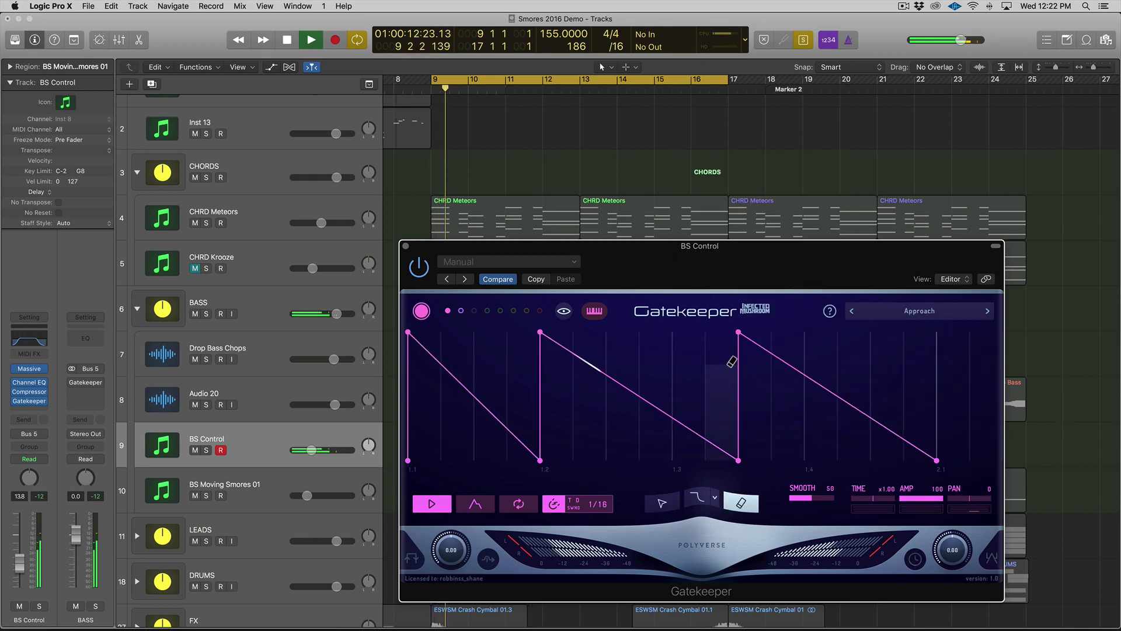
pyautogui.click(988, 311)
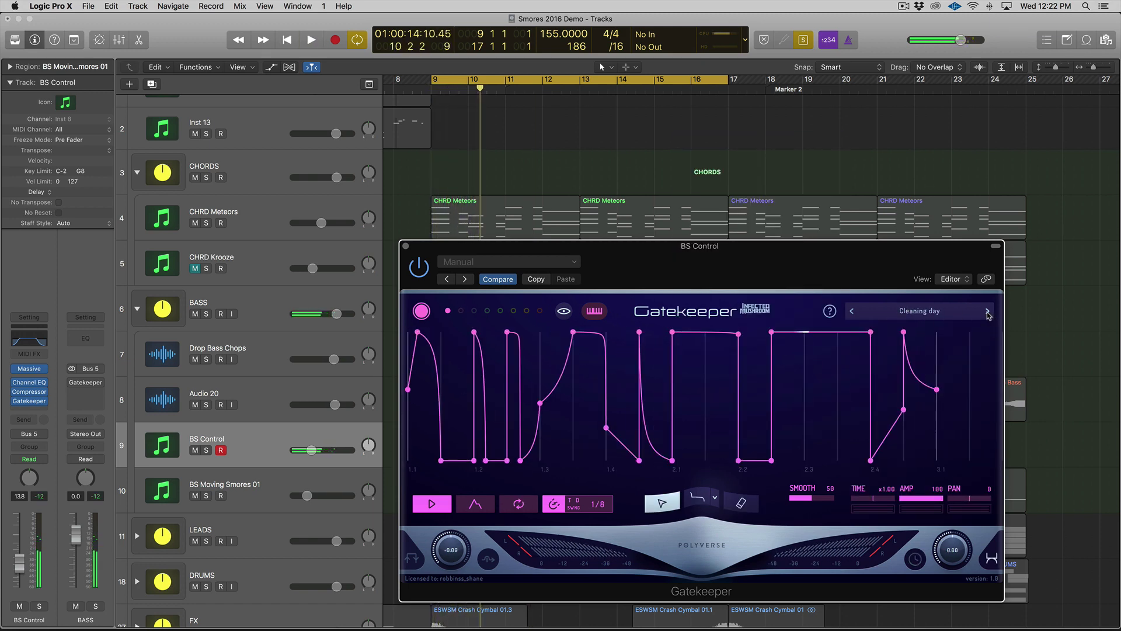
pyautogui.click(988, 311)
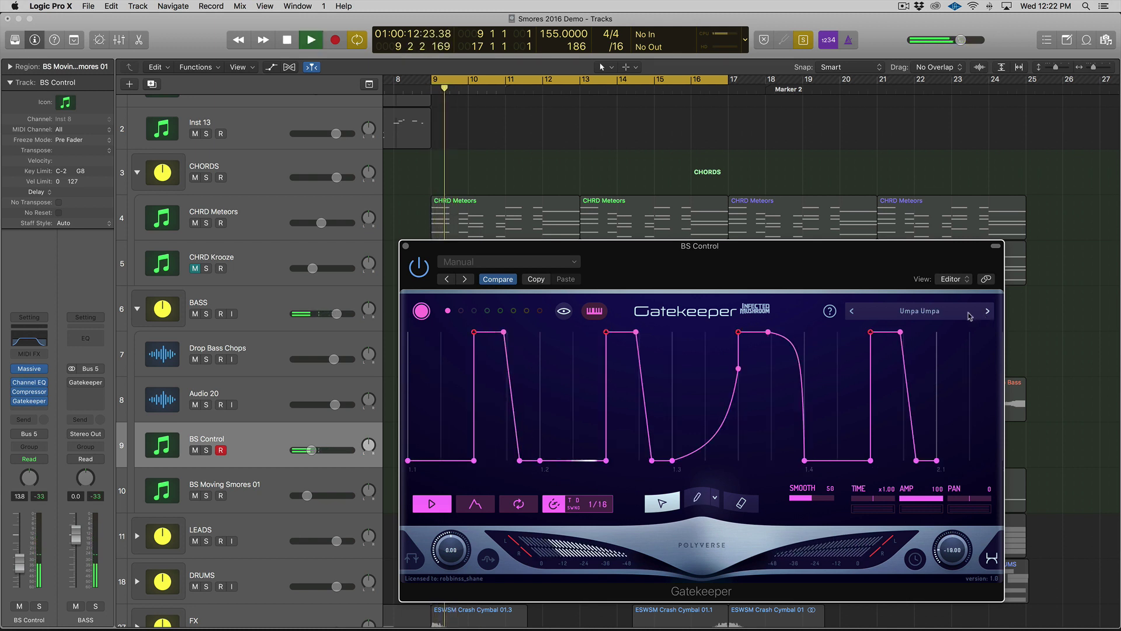
# Step: Audition the Pseudo compressor preset from the Ducking category and advance to the Pre Duck preset
pyautogui.click(965, 311)
pyautogui.press('space')
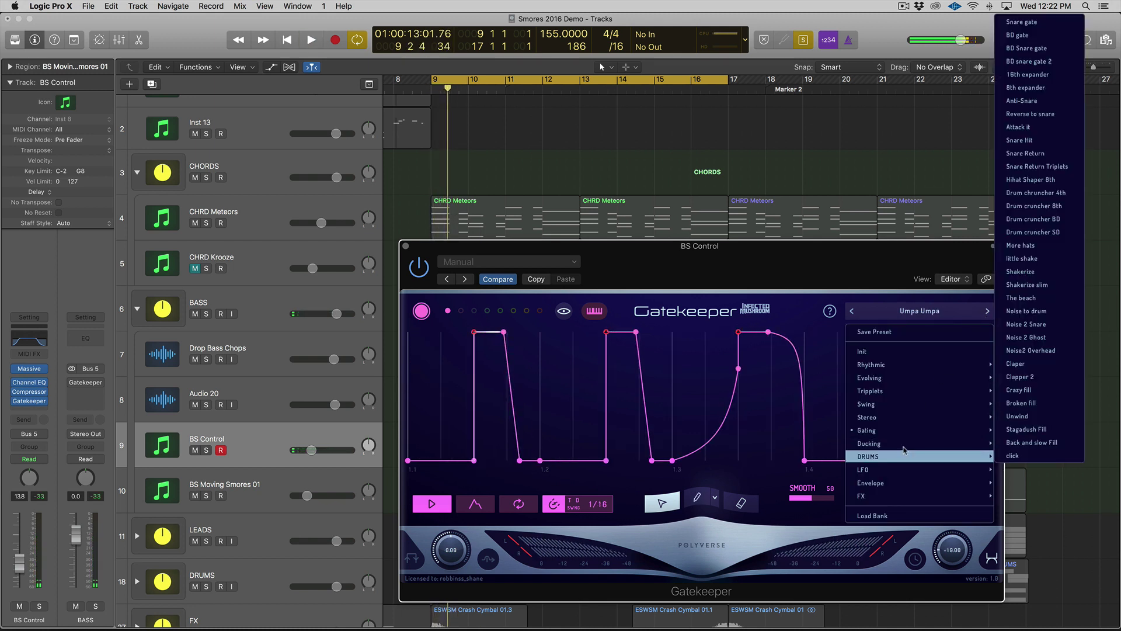
pyautogui.moveTo(905, 445)
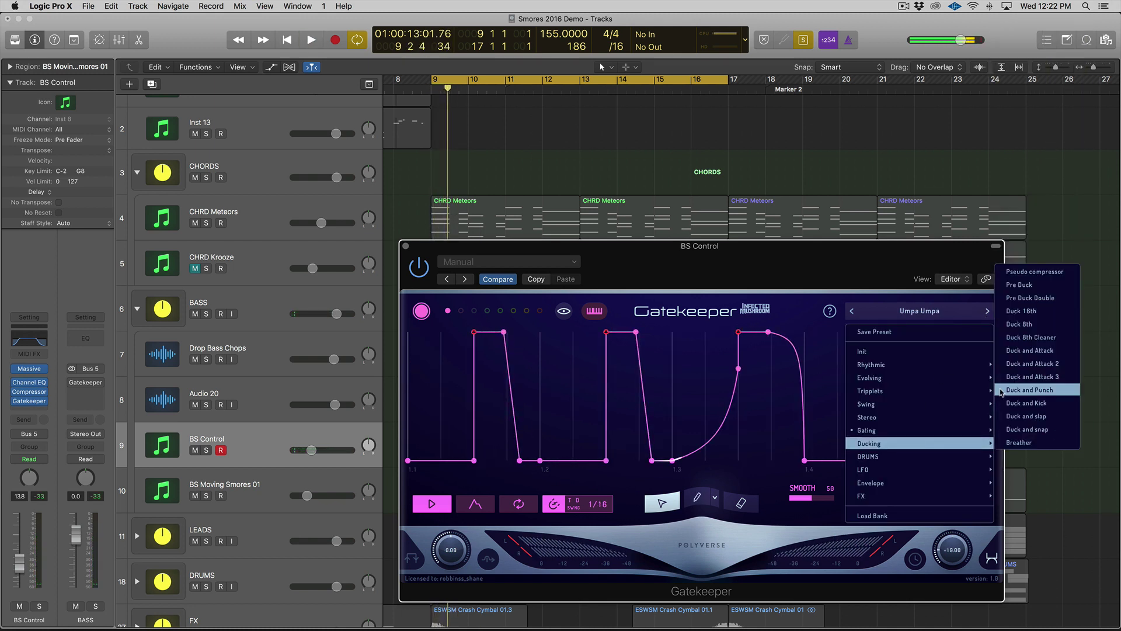
pyautogui.click(1020, 275)
pyautogui.press('space')
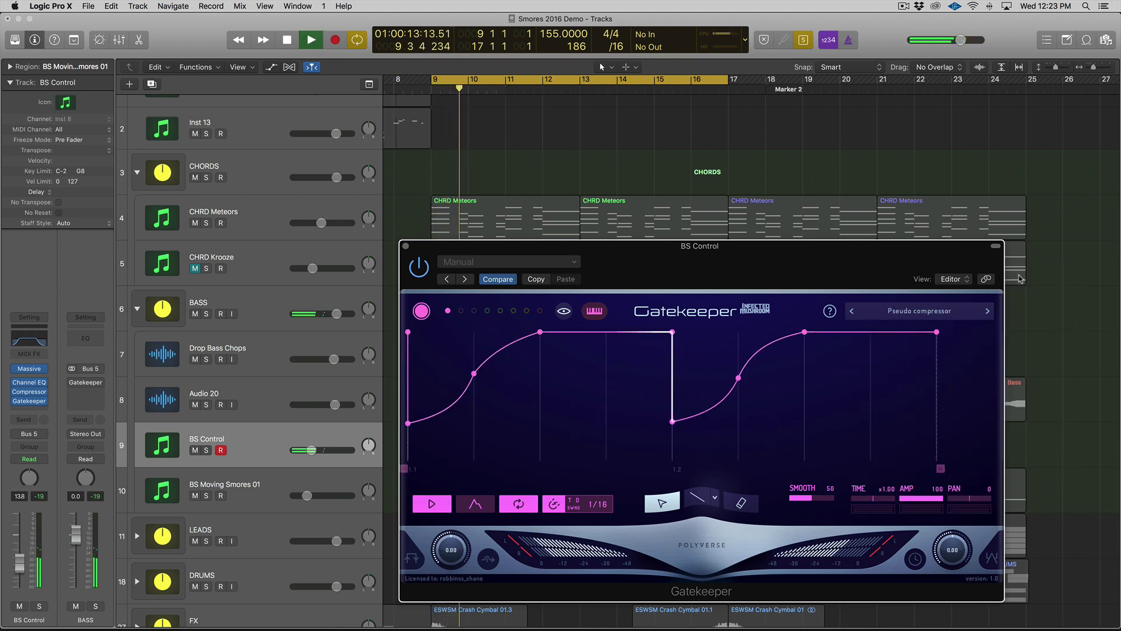
pyautogui.click(987, 312)
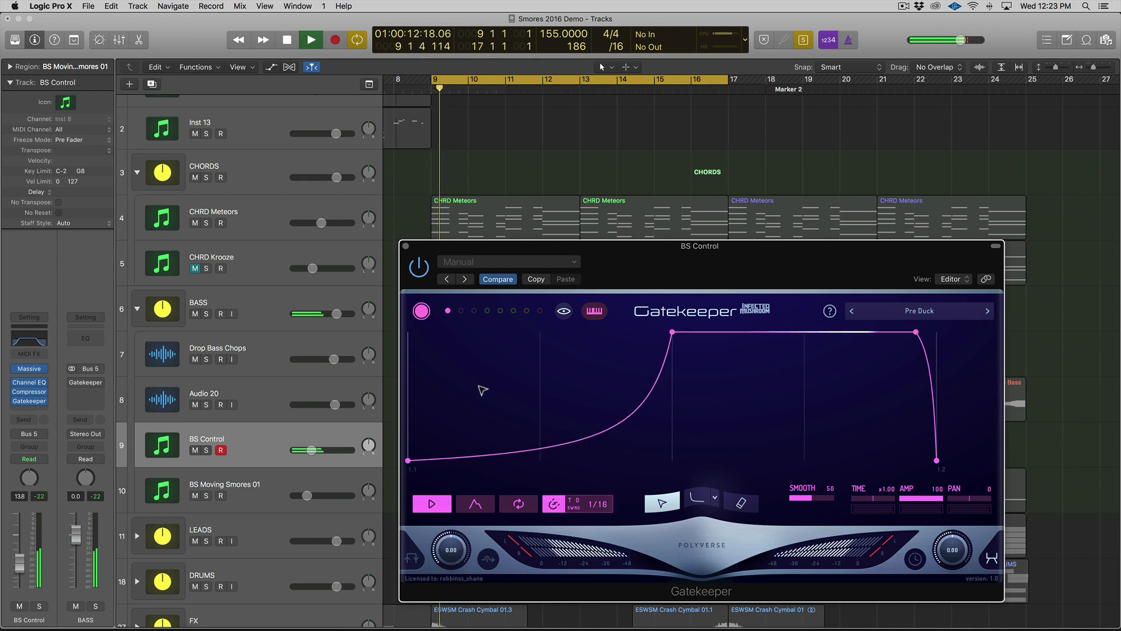
# Step: Raise the BS Control track volume to about -6.8 dB, turn solo off and stop after hearing the full mix
pyautogui.moveTo(312, 451); pyautogui.dragTo(320, 450)
pyautogui.hotkey('ctrl', 's')
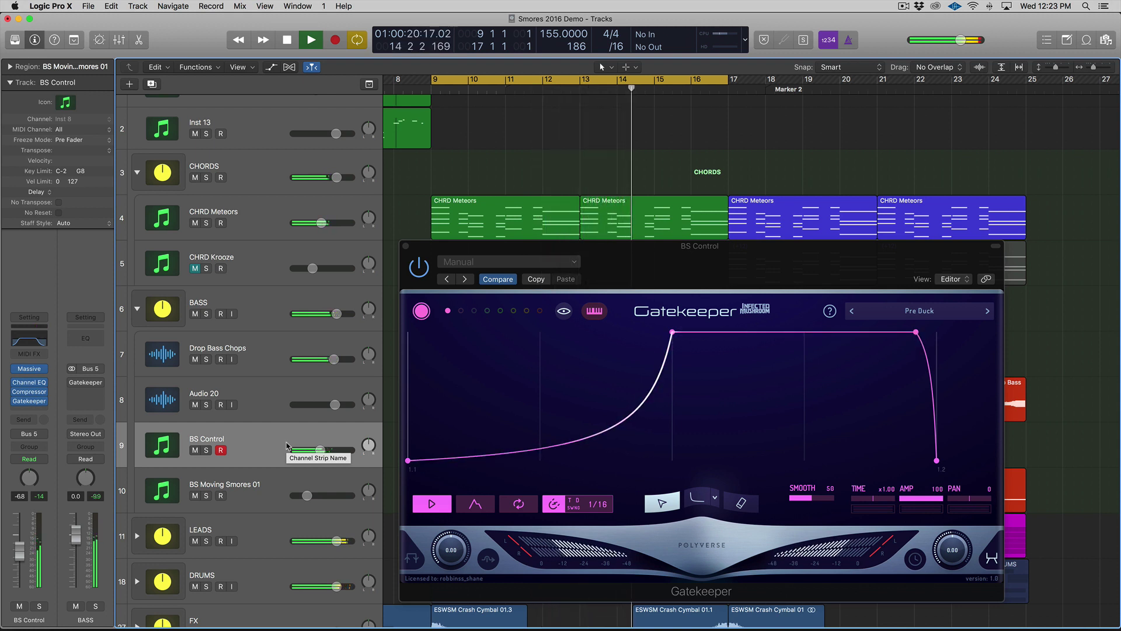
pyautogui.press('space')
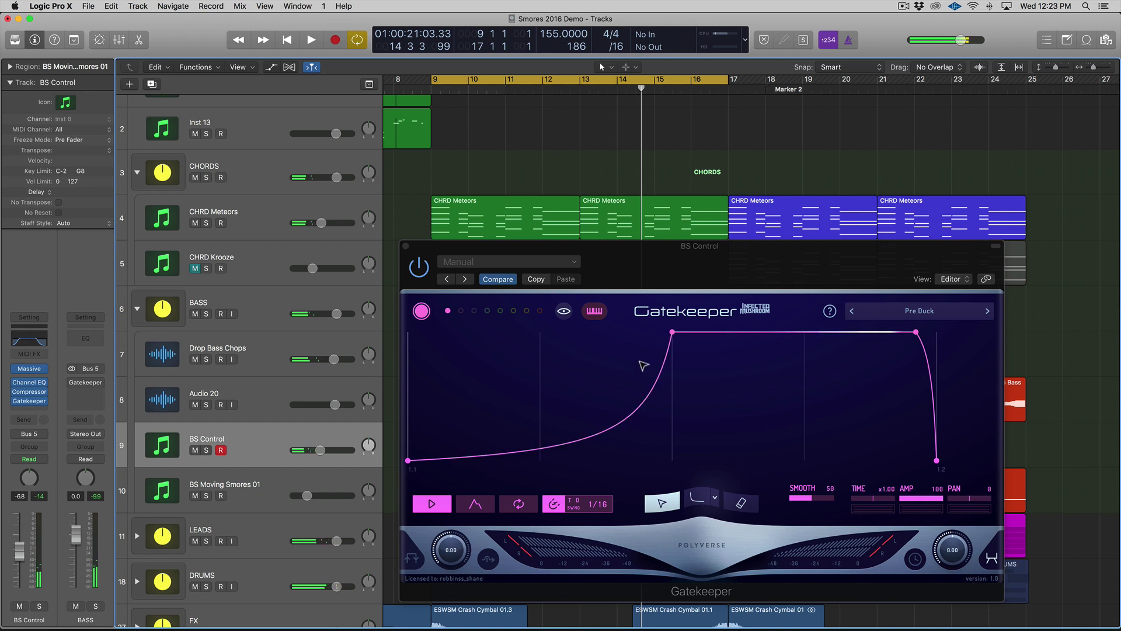
# Step: Look through Gatekeeper's other envelope slots and return to the first one
pyautogui.click(473, 312)
pyautogui.click(474, 312)
pyautogui.click(488, 311)
pyautogui.click(501, 311)
pyautogui.click(514, 312)
pyautogui.click(528, 311)
pyautogui.click(448, 311)
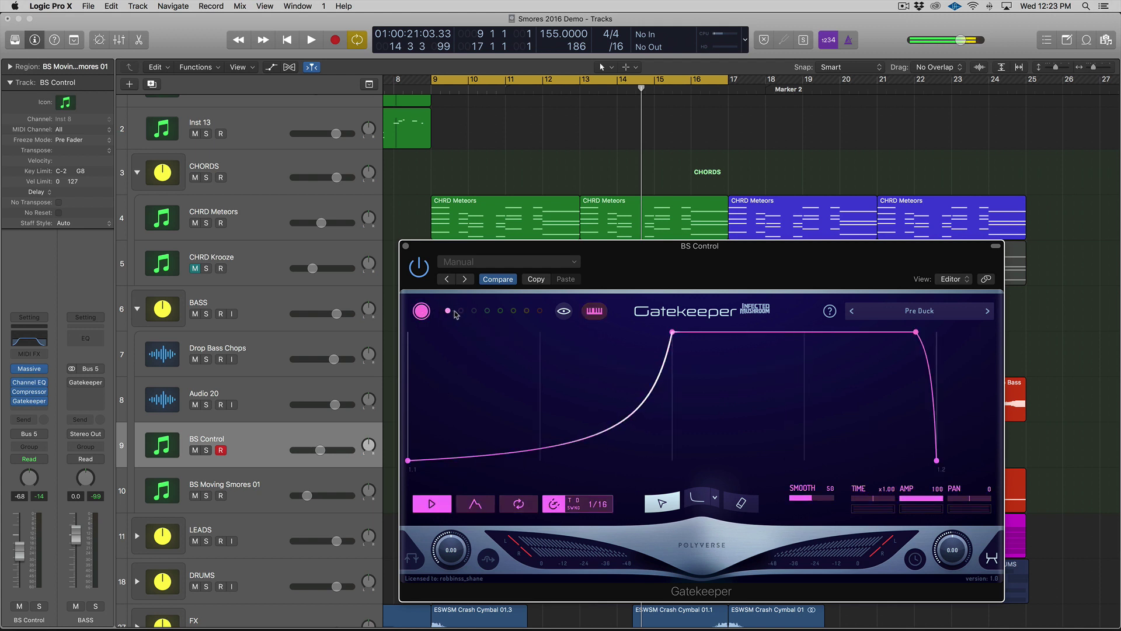
# Step: Draw a zigzag in the second envelope with low points at 1.2 and 1.3, a peak between them and a point at -3.18 dB after 1.3
pyautogui.click(488, 313)
pyautogui.click(421, 311)
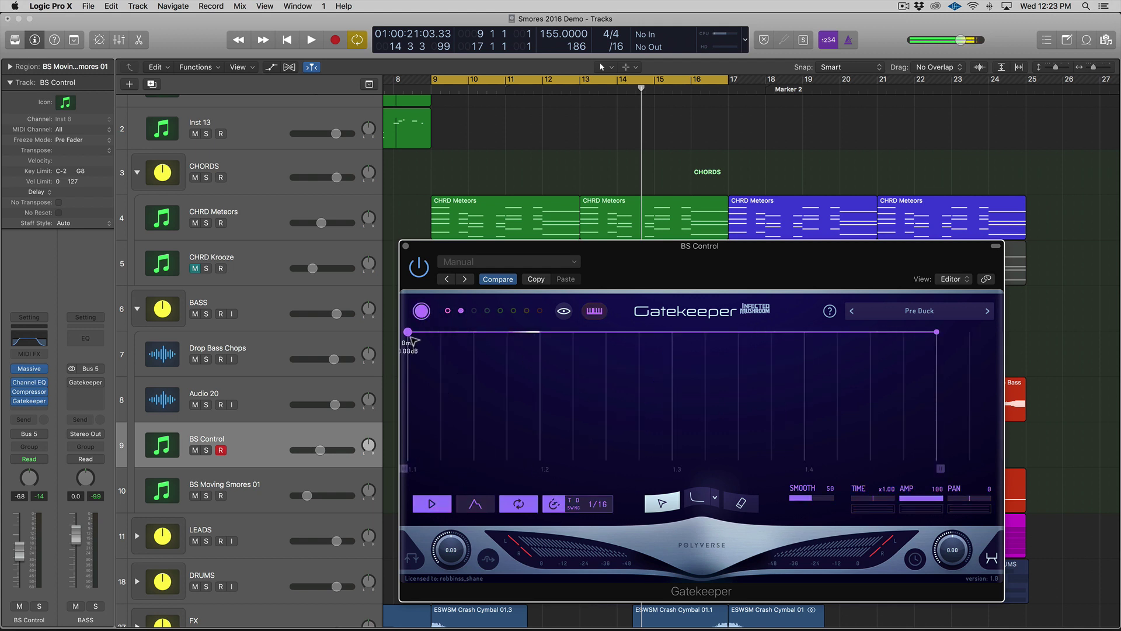
pyautogui.moveTo(432, 332); pyautogui.dragTo(545, 473)
pyautogui.click(621, 429)
pyautogui.moveTo(623, 428); pyautogui.dragTo(672, 461)
pyautogui.click(670, 332)
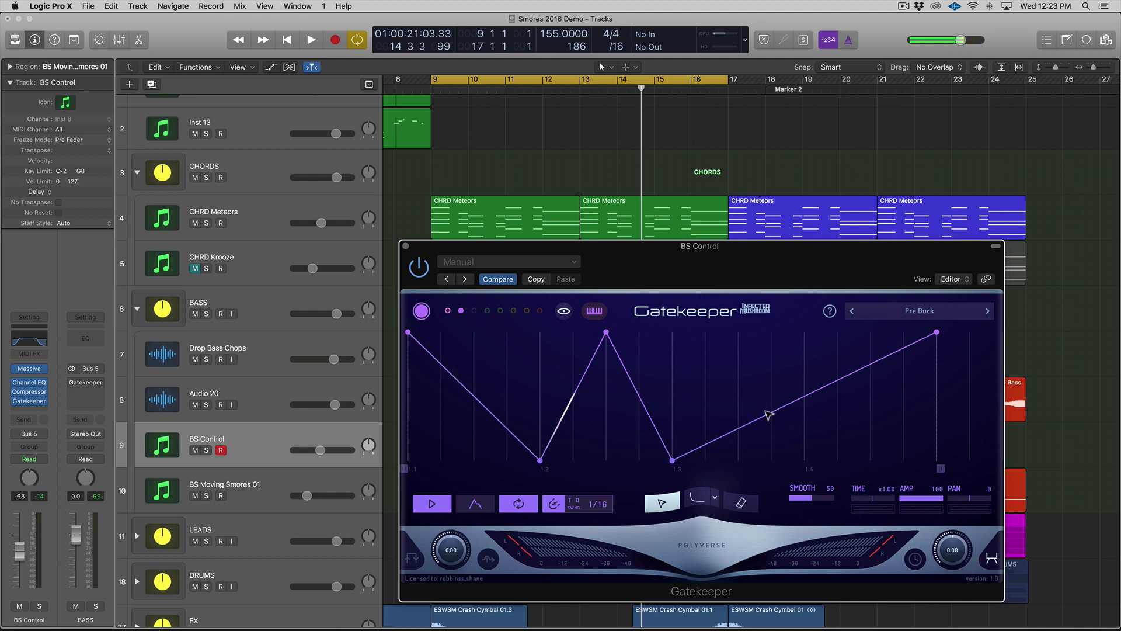
pyautogui.click(770, 415)
pyautogui.moveTo(767, 411); pyautogui.dragTo(755, 372)
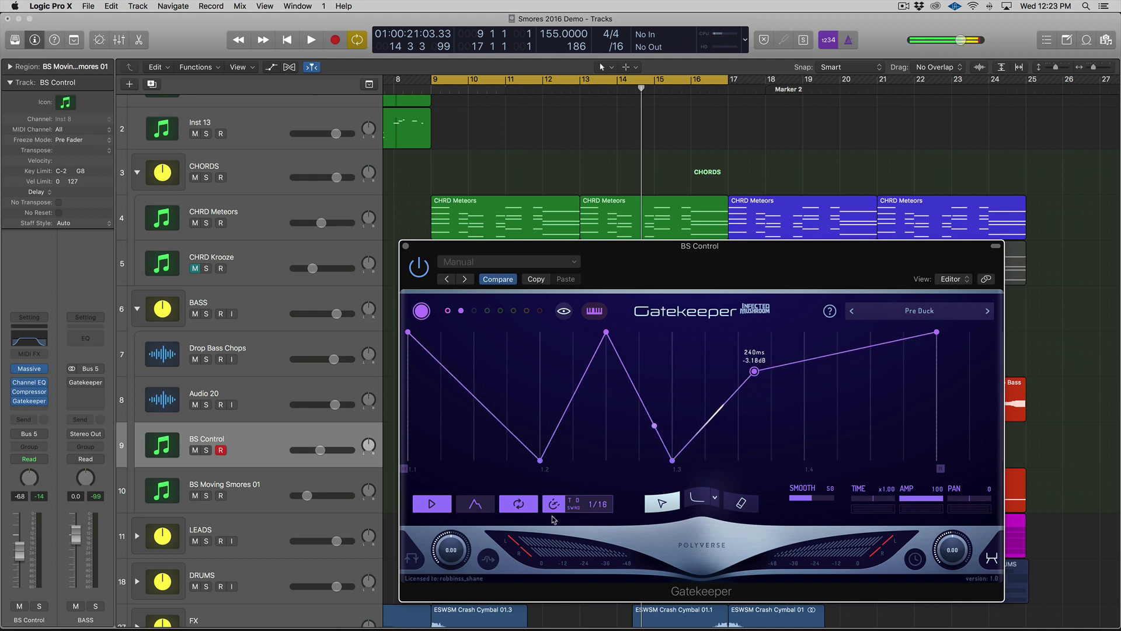
# Step: Remove the extra point on the falling segment before 1.3 and adjust the low point at 1.2
pyautogui.click(476, 503)
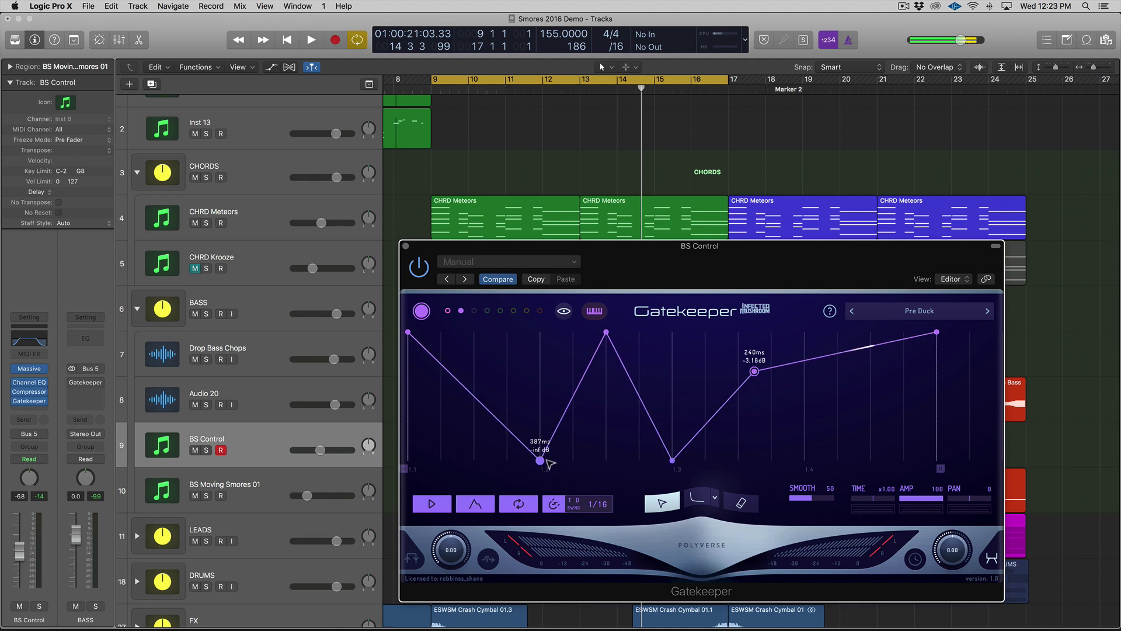
pyautogui.moveTo(540, 461)
pyautogui.mouseDown()
pyautogui.moveTo(464, 467)
pyautogui.moveTo(610, 467)
pyautogui.moveTo(446, 467)
pyautogui.moveTo(556, 467)
pyautogui.moveTo(539, 468)
pyautogui.mouseUp()
pyautogui.click(476, 504)
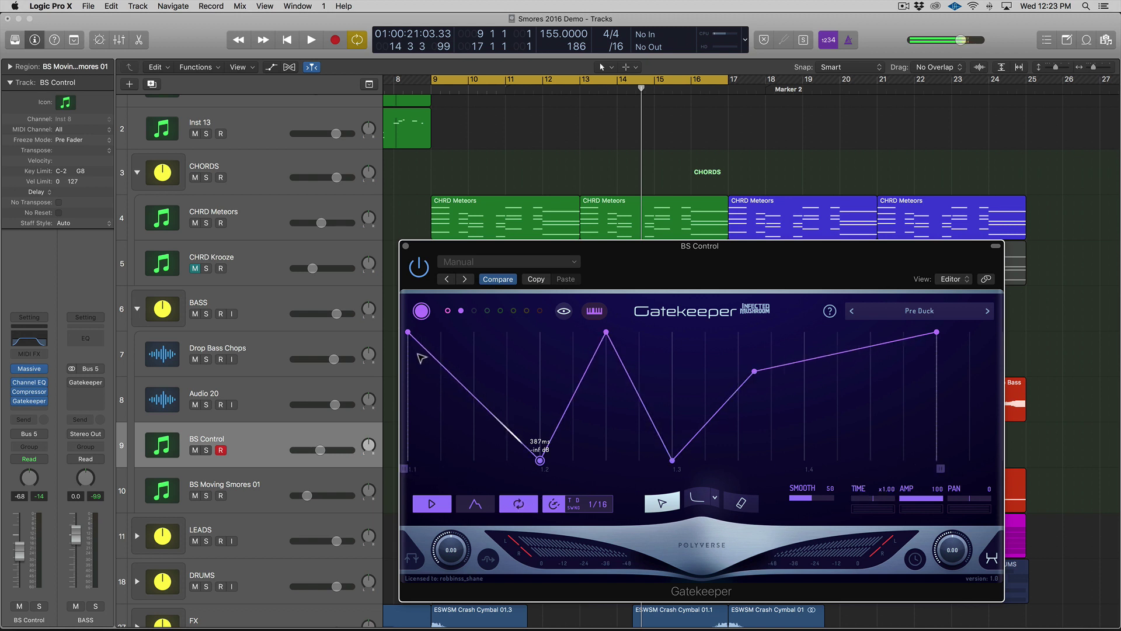
# Step: Turn off looping for the second envelope and select its low points at 1.2 and 1.3
pyautogui.click(465, 387)
pyautogui.click(409, 332)
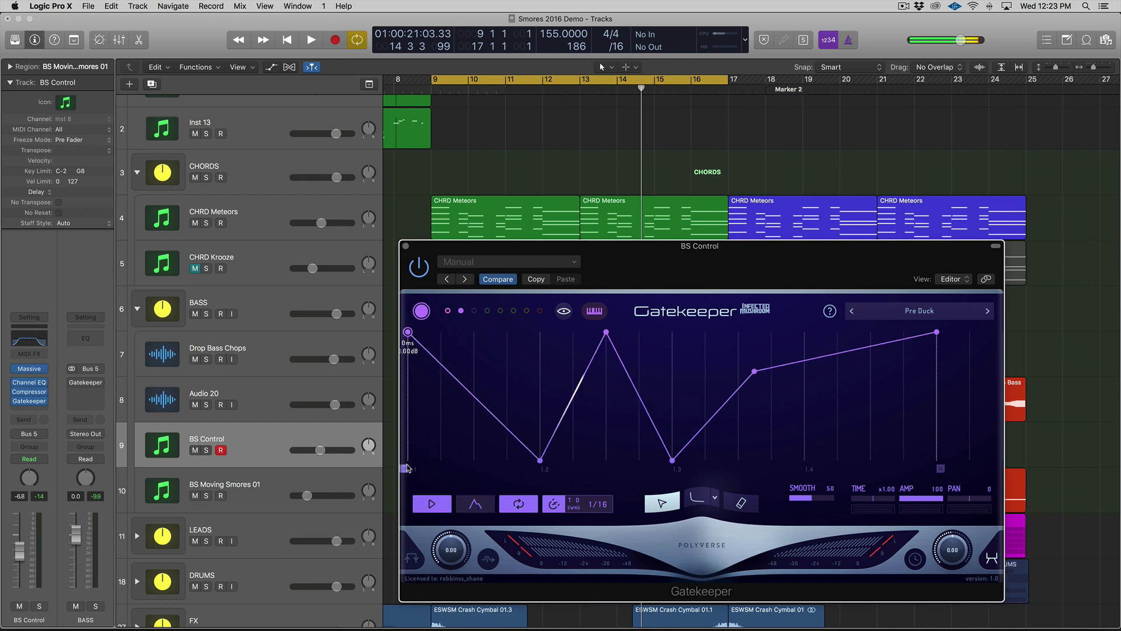
pyautogui.click(513, 504)
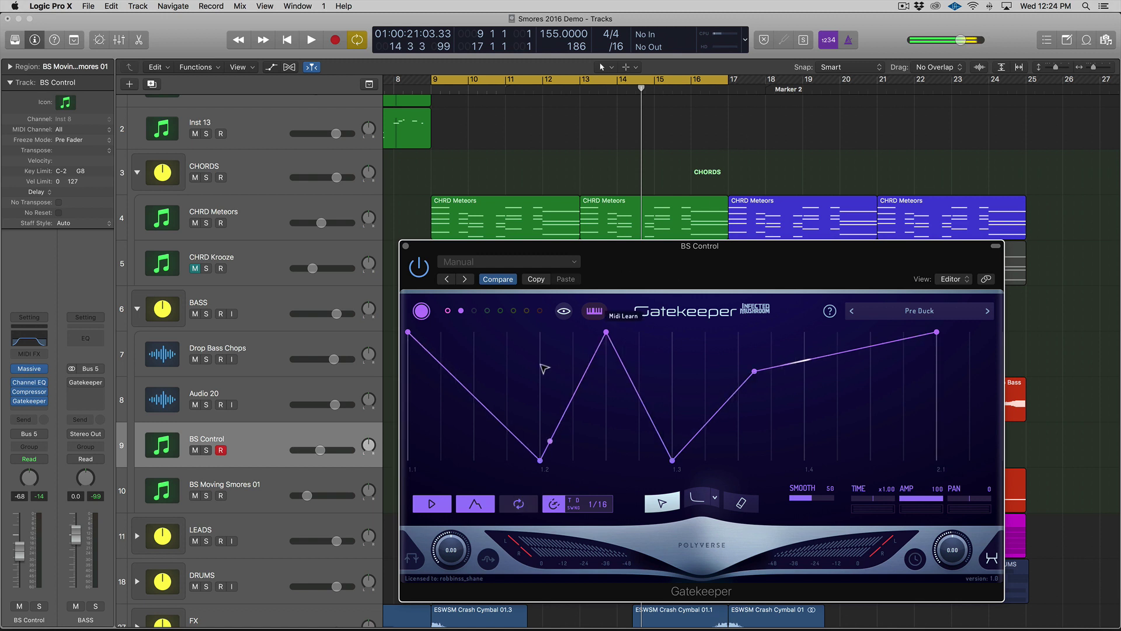
pyautogui.moveTo(528, 344); pyautogui.dragTo(718, 481)
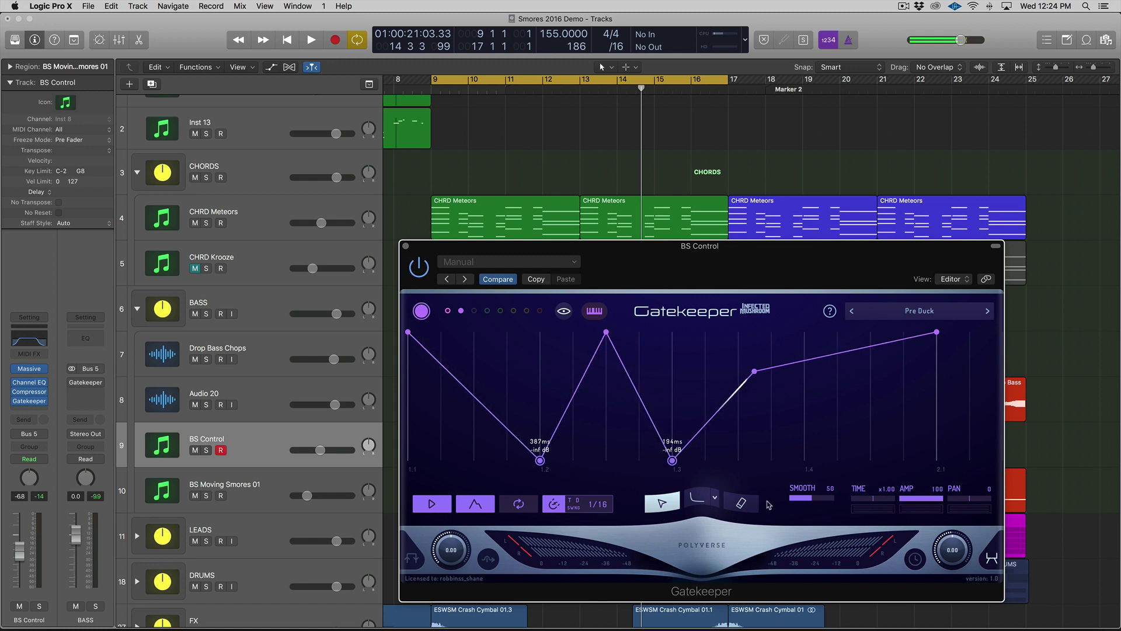
# Step: Choose a falling curve shape and paint it into the second envelope between 1.3 and 1.4
pyautogui.click(701, 498)
pyautogui.click(714, 498)
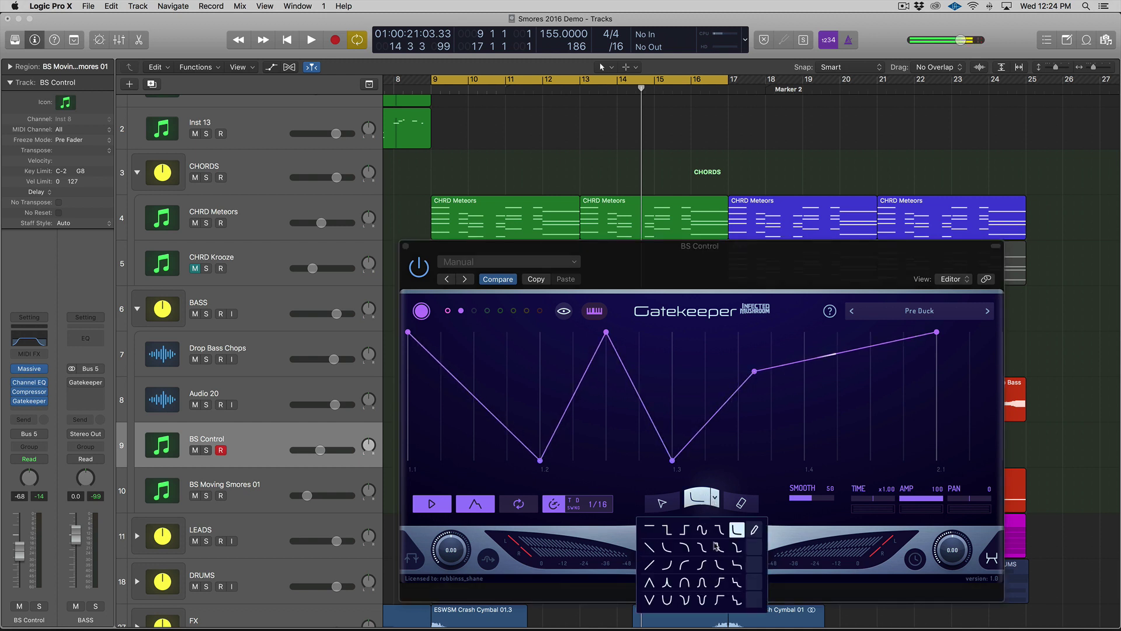
pyautogui.click(719, 566)
pyautogui.moveTo(720, 363); pyautogui.dragTo(718, 332)
# Step: Choose a rising exponential curve shape and paint it across every 1/16 step of the second envelope
pyautogui.click(714, 499)
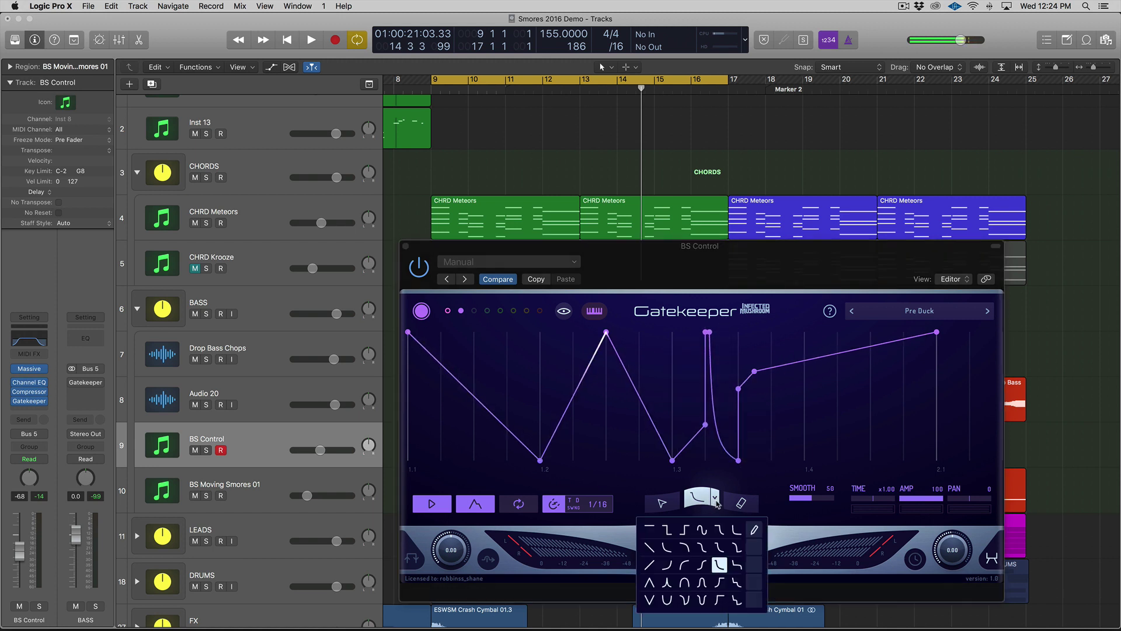
pyautogui.click(652, 575)
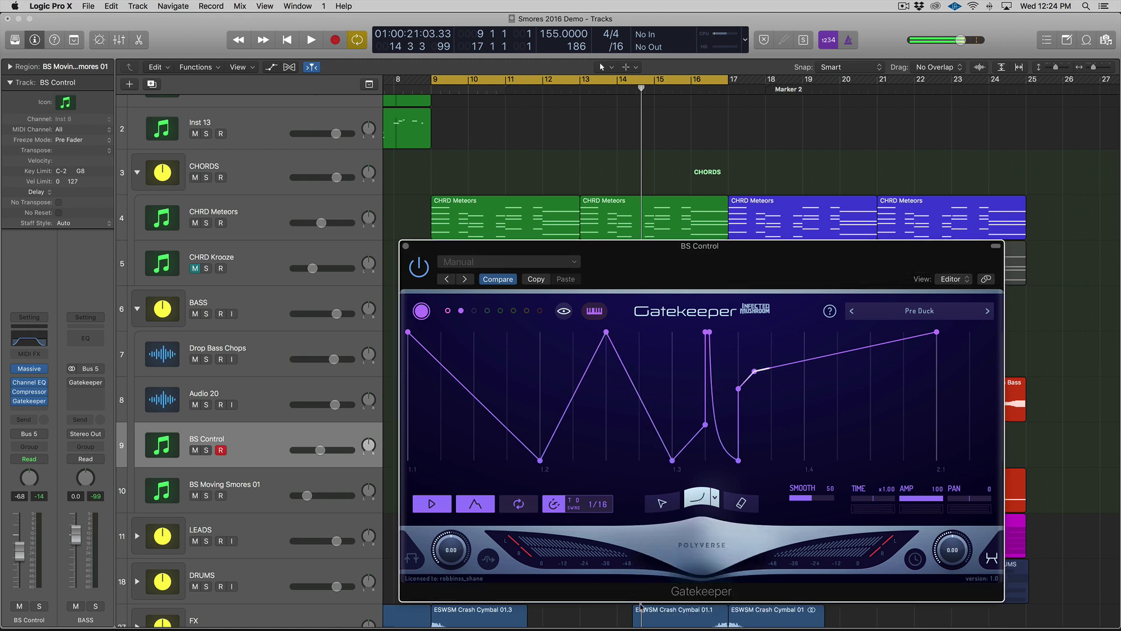
pyautogui.click(834, 344)
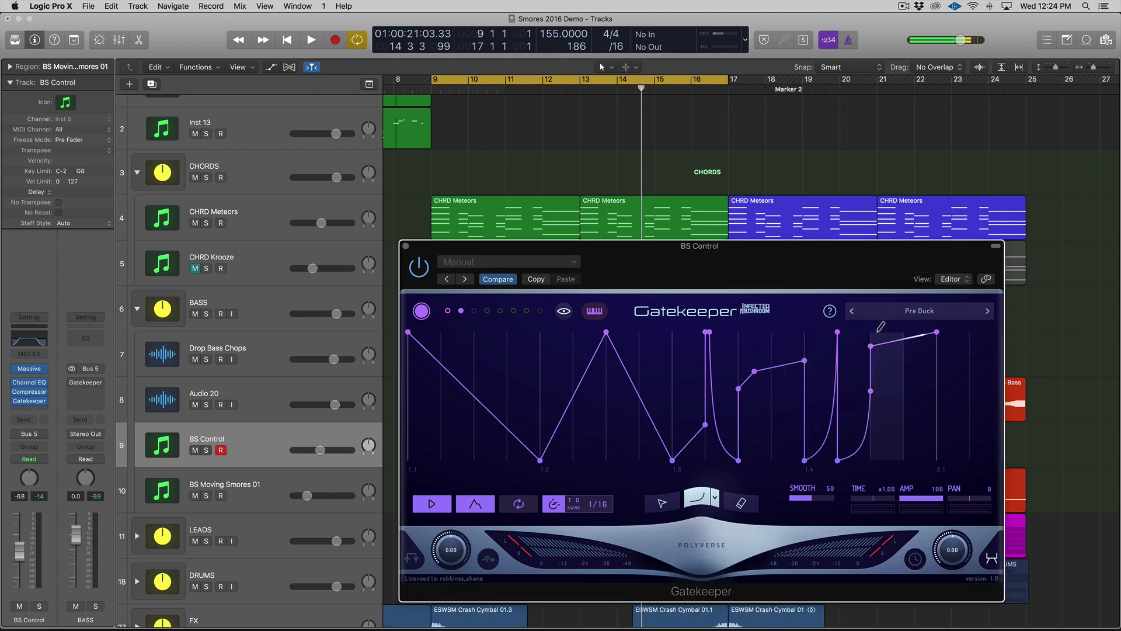
pyautogui.moveTo(885, 335); pyautogui.dragTo(854, 332)
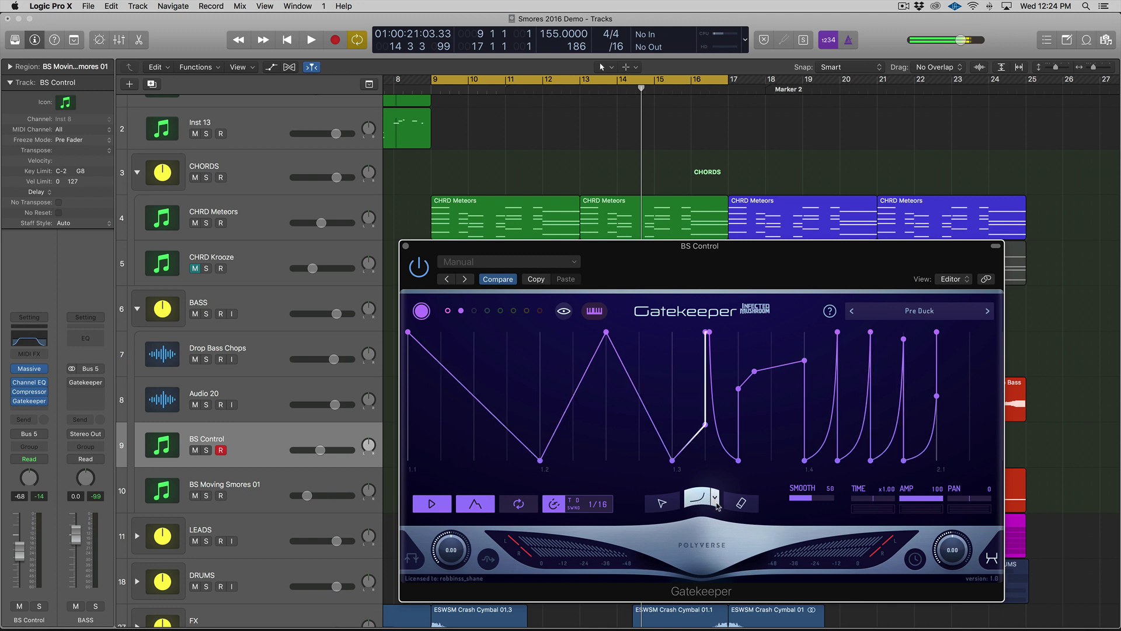
pyautogui.moveTo(640, 374); pyautogui.dragTo(408, 374)
pyautogui.moveTo(589, 378); pyautogui.dragTo(1107, 255)
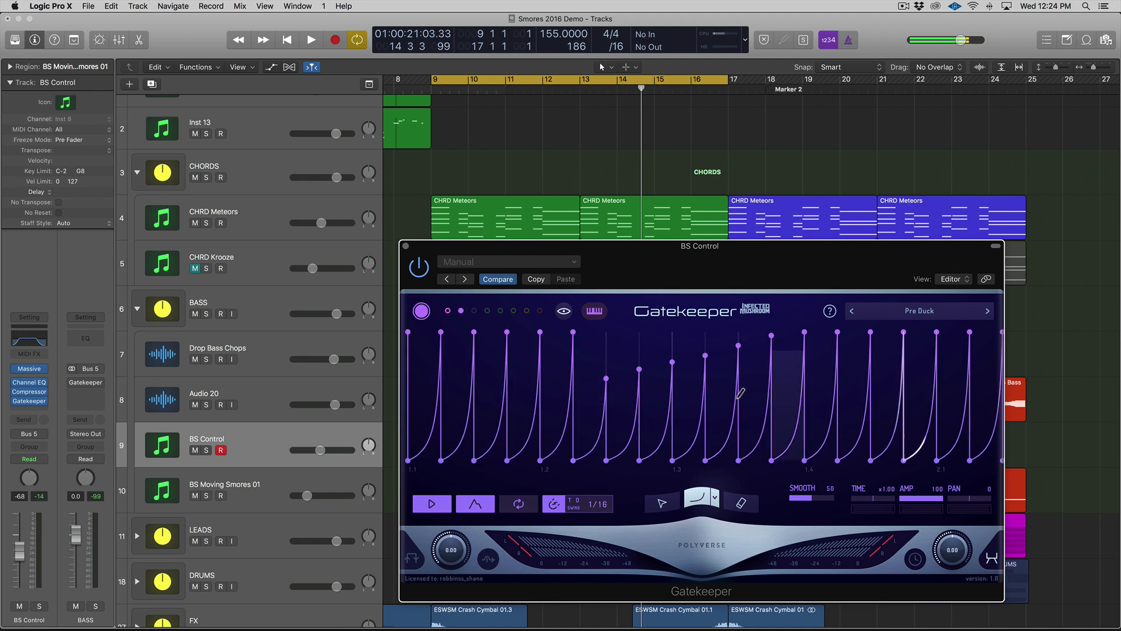
# Step: Load the Pre Duck Double preset and add a dip at -12 dB followed by a 0 dB point on its flat section
pyautogui.click(988, 311)
pyautogui.click(538, 345)
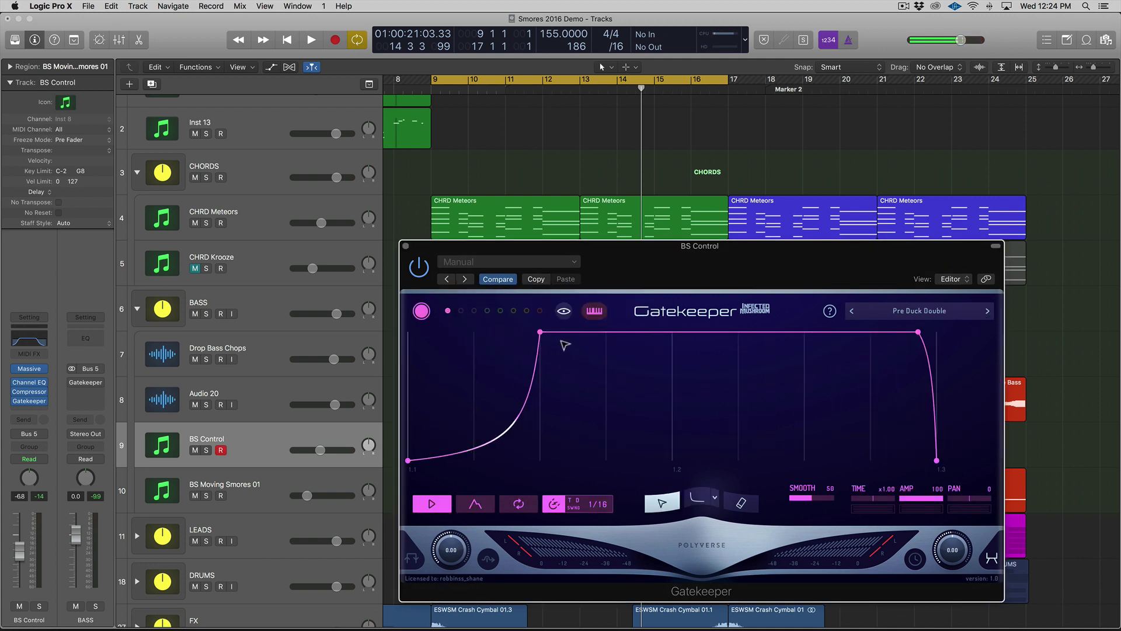
pyautogui.moveTo(608, 335); pyautogui.dragTo(608, 429)
pyautogui.moveTo(695, 386); pyautogui.dragTo(700, 334)
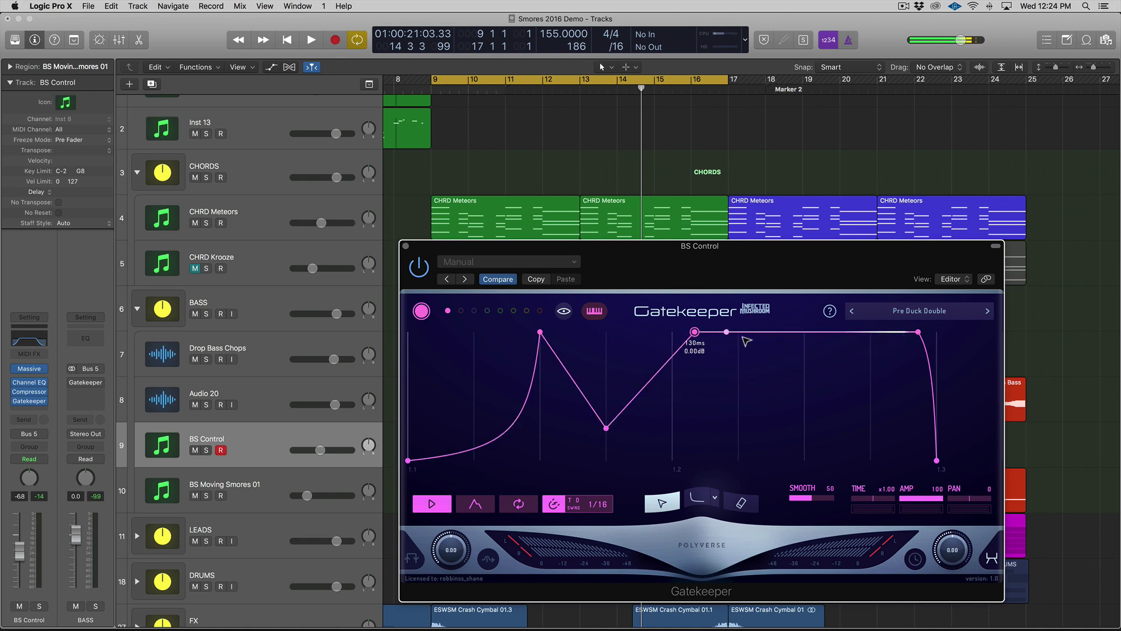
# Step: Quantize all points of the first envelope to the 1/16 grid
pyautogui.rightClick(700, 335)
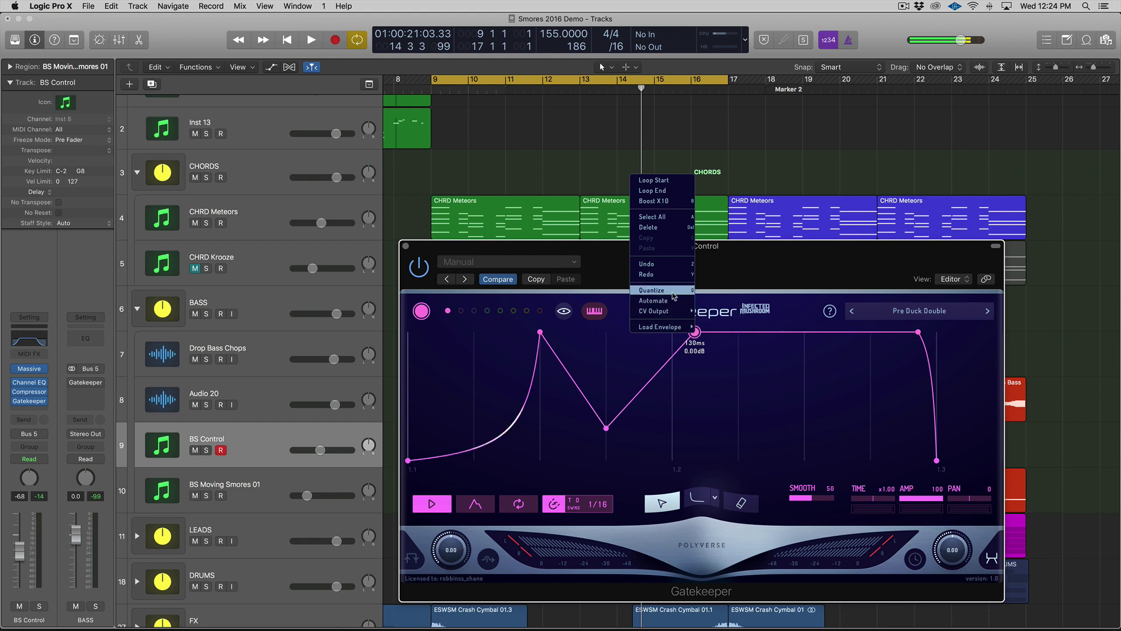
pyautogui.click(736, 373)
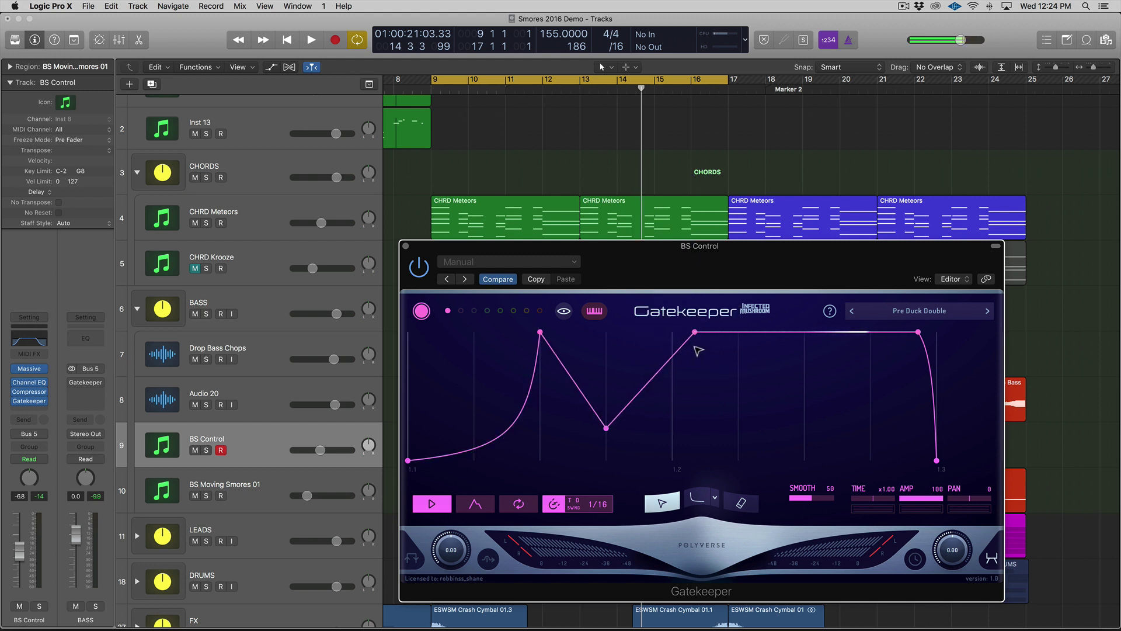
pyautogui.click(698, 271)
pyautogui.press('q')
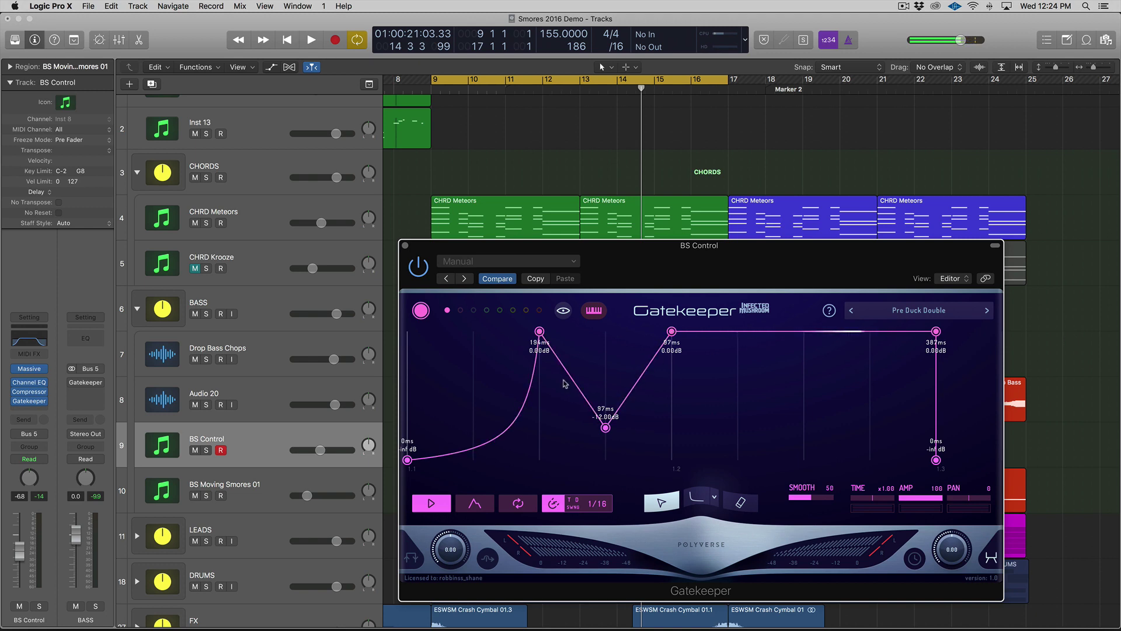
# Step: Select and solo the first BS Moving Smores 01 region on the BS Control track and play it through the edited envelope
pyautogui.press('x')
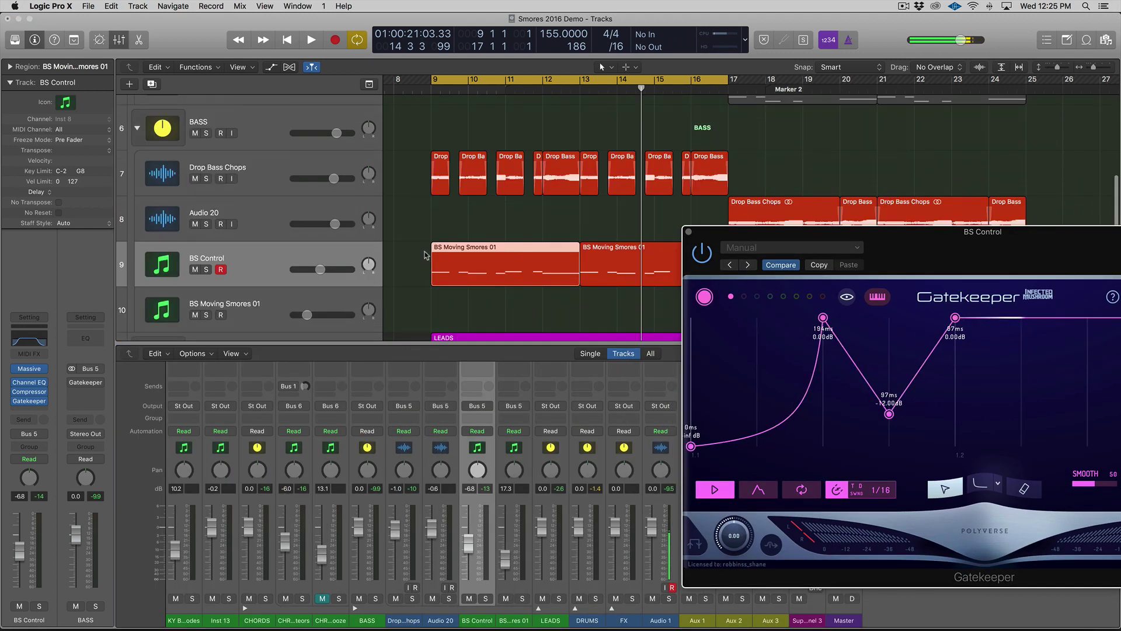
pyautogui.click(433, 235)
pyautogui.click(476, 256)
pyautogui.press('d')
pyautogui.press('space')
pyautogui.hotkey('ctrl', 's')
pyautogui.press('space')
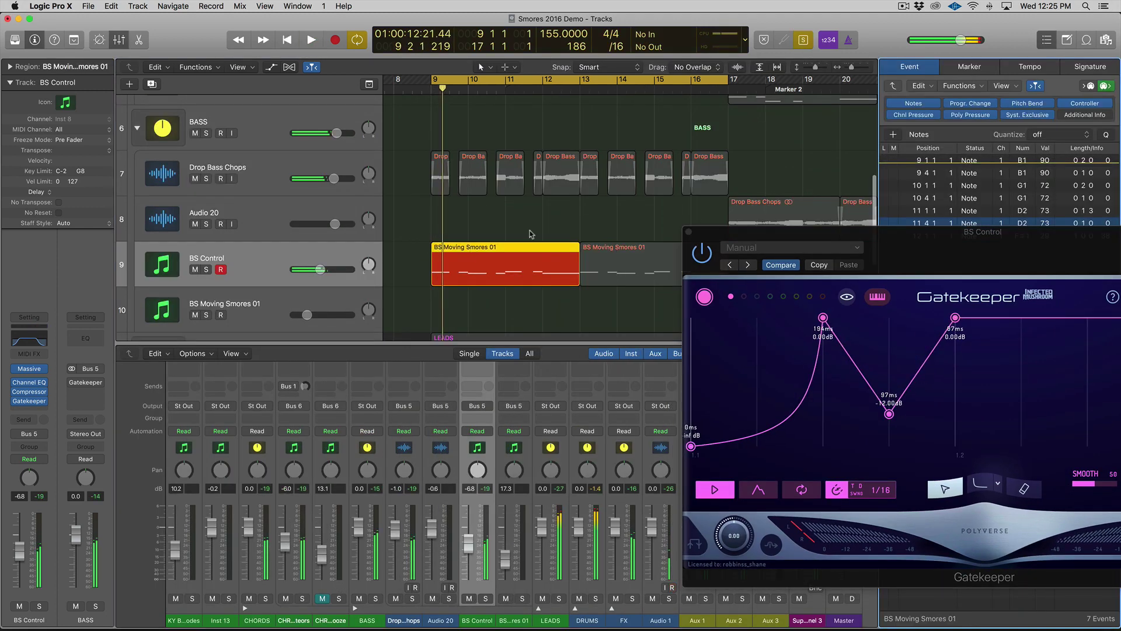
# Step: Stop playback, turn solo off, and hide the mixer and the event list
pyautogui.moveTo(725, 238); pyautogui.dragTo(624, 225)
pyautogui.press('x')
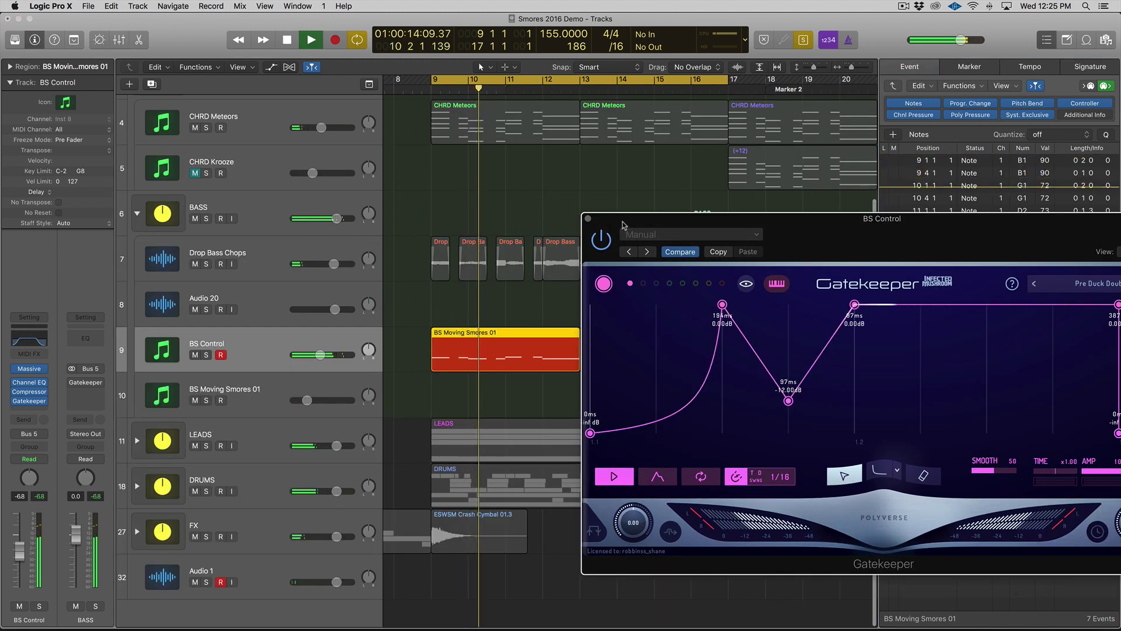
pyautogui.press('space')
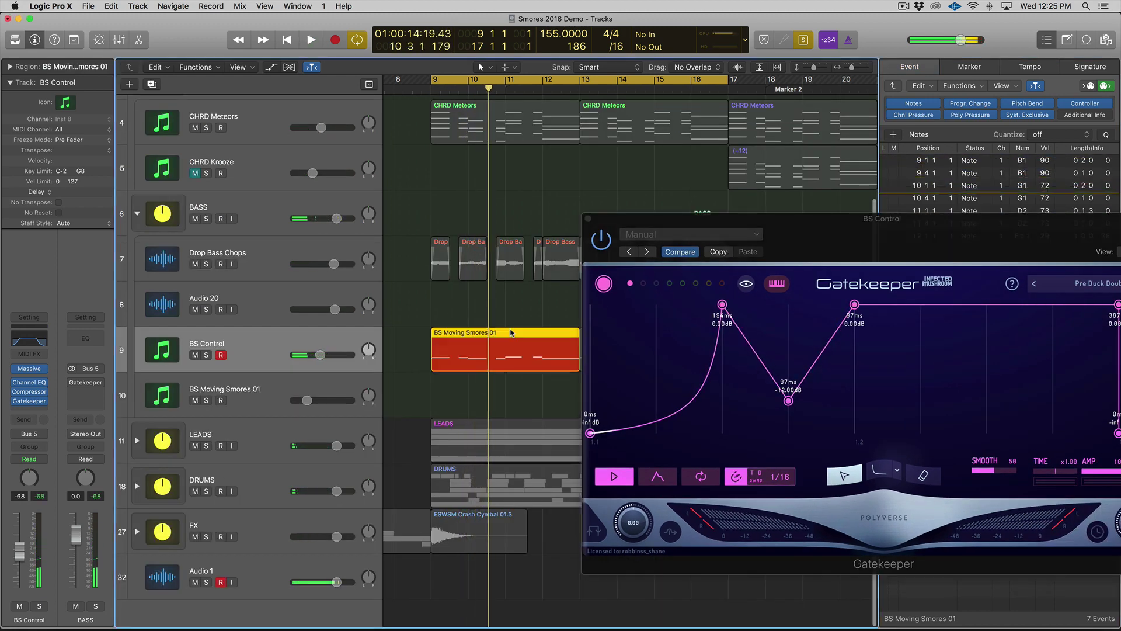
pyautogui.press('d')
pyautogui.hotkey('ctrl', 's')
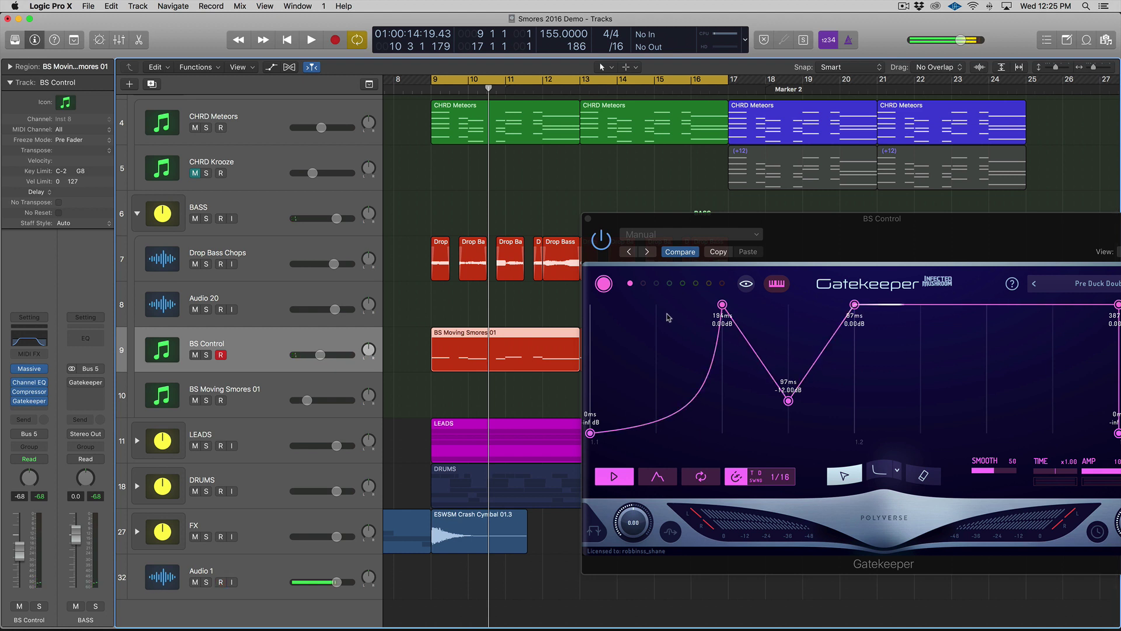
# Step: Bring the whole Gatekeeper window into view and look through the other envelope slots
pyautogui.moveTo(754, 241); pyautogui.dragTo(680, 239)
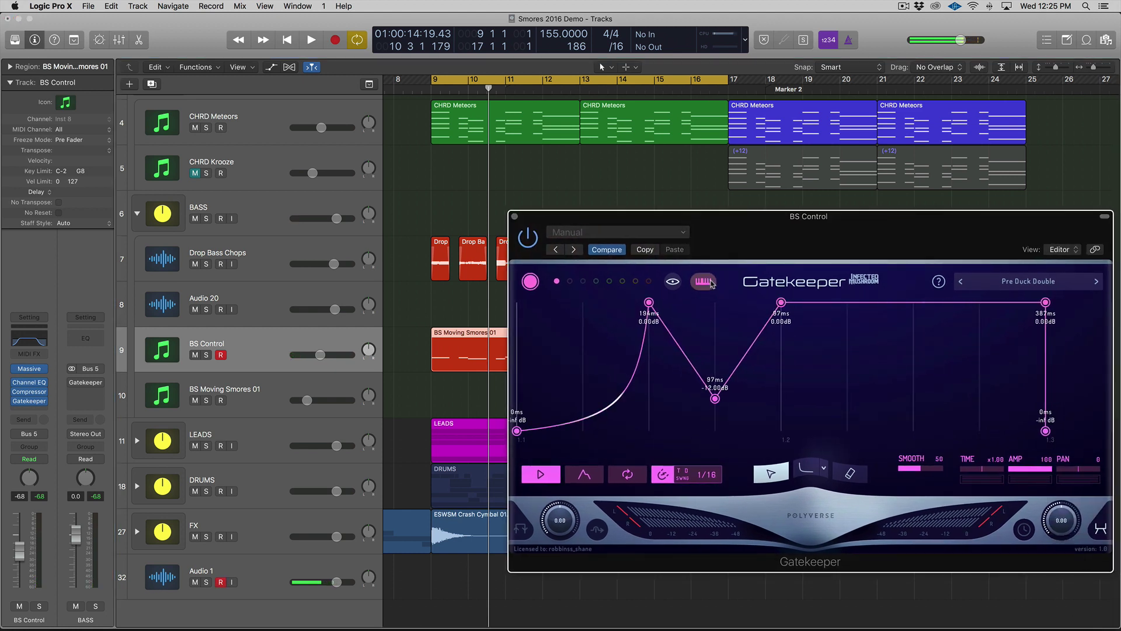
pyautogui.click(570, 282)
pyautogui.click(583, 282)
pyautogui.click(596, 282)
pyautogui.click(635, 281)
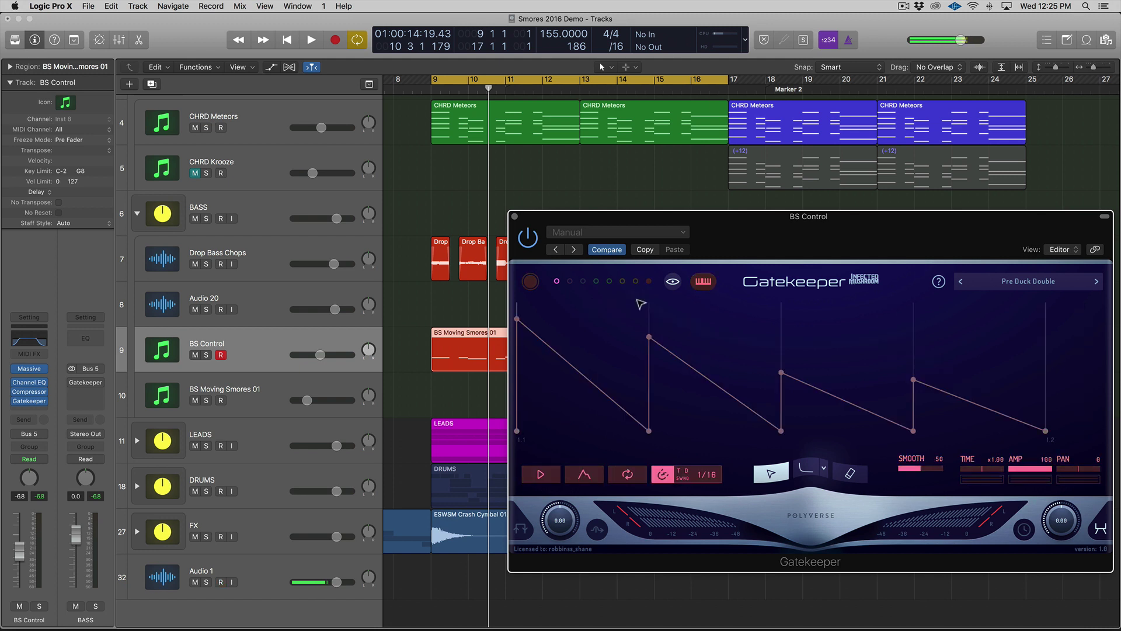
# Step: Turn on the second envelope and shape it with a -inf dB low point at 1.2 and a 0 dB point about 632 ms after it
pyautogui.click(568, 282)
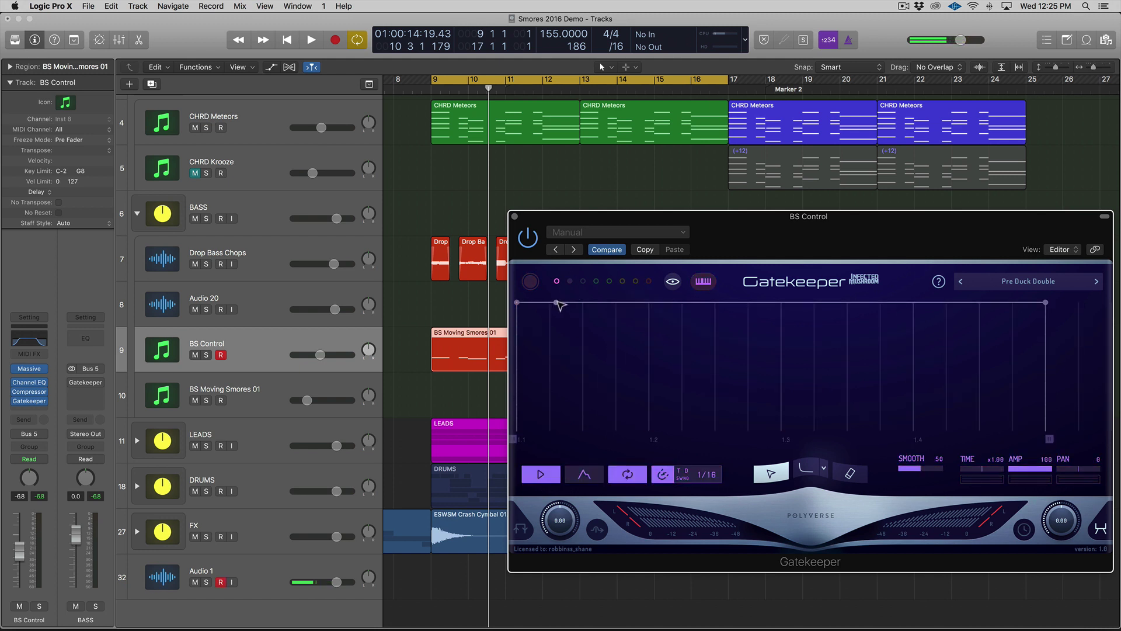
pyautogui.moveTo(560, 304); pyautogui.dragTo(582, 431)
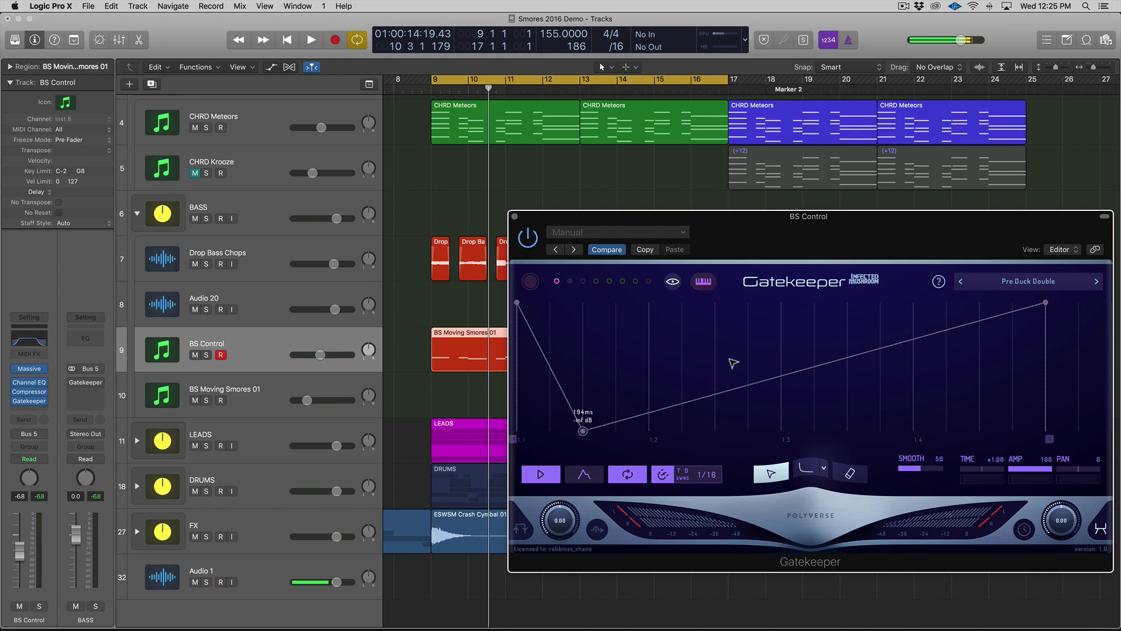
pyautogui.click(529, 282)
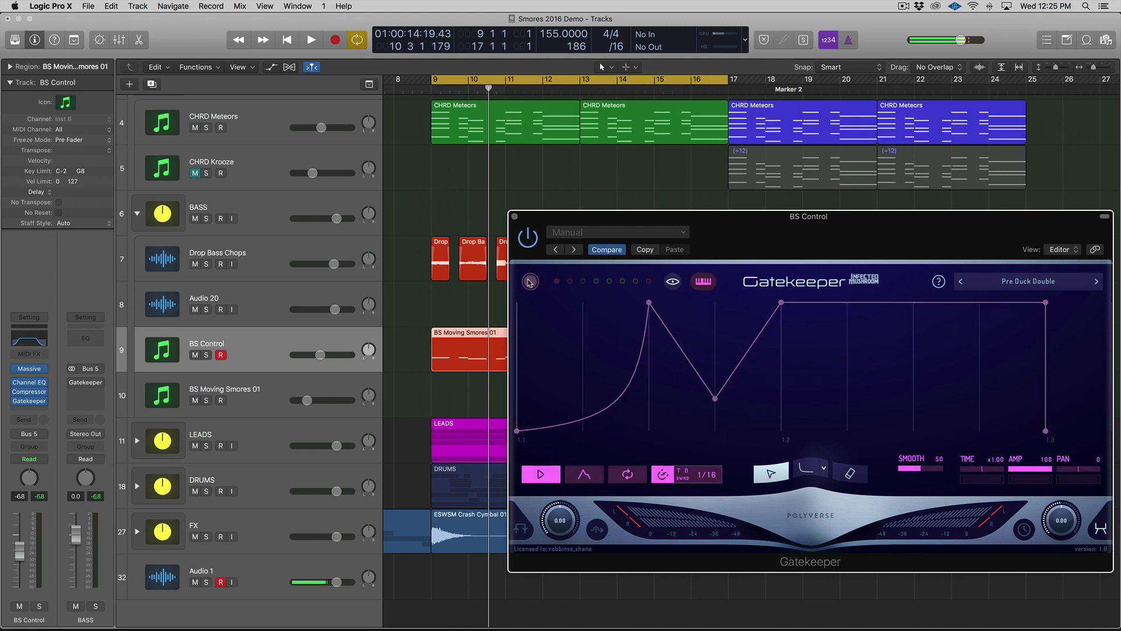
pyautogui.click(572, 282)
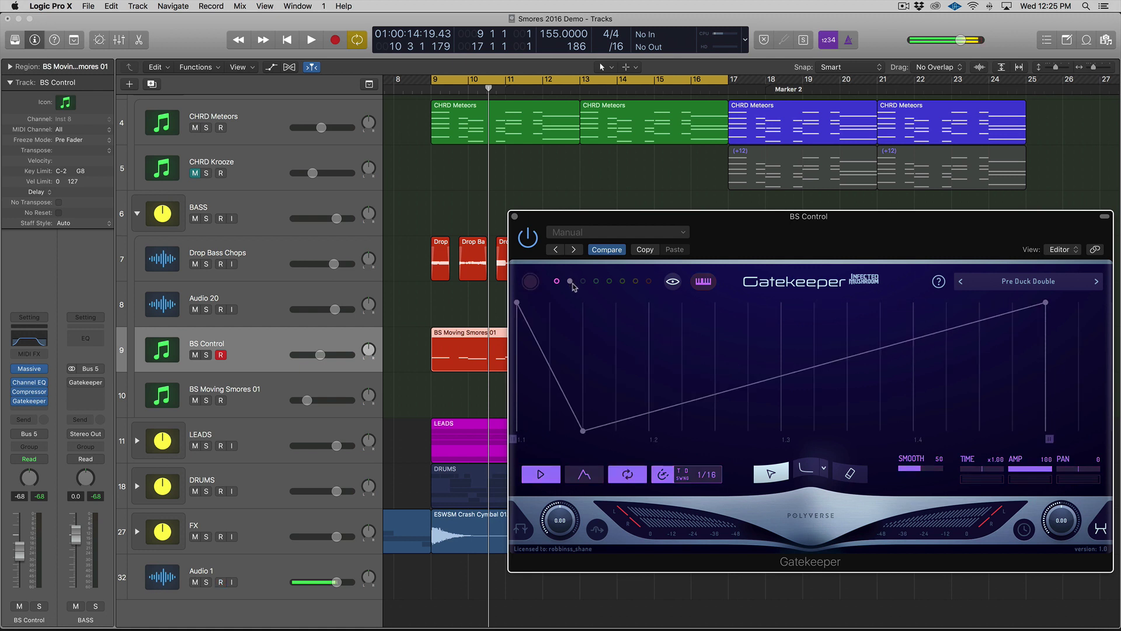
pyautogui.moveTo(583, 430); pyautogui.dragTo(648, 452)
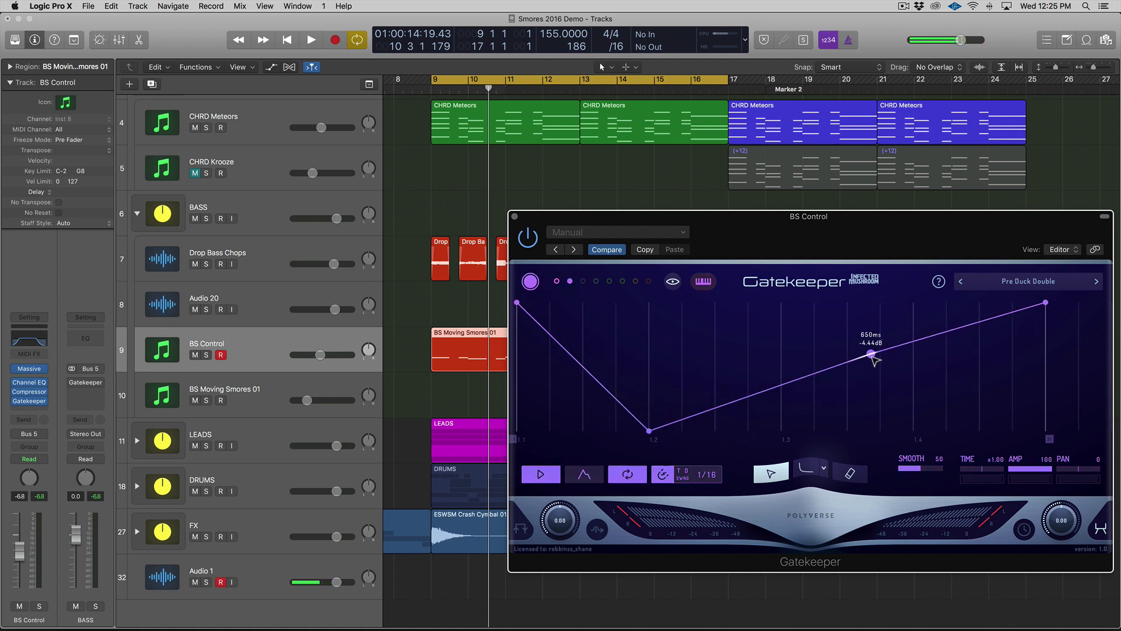
pyautogui.moveTo(874, 360); pyautogui.dragTo(862, 289)
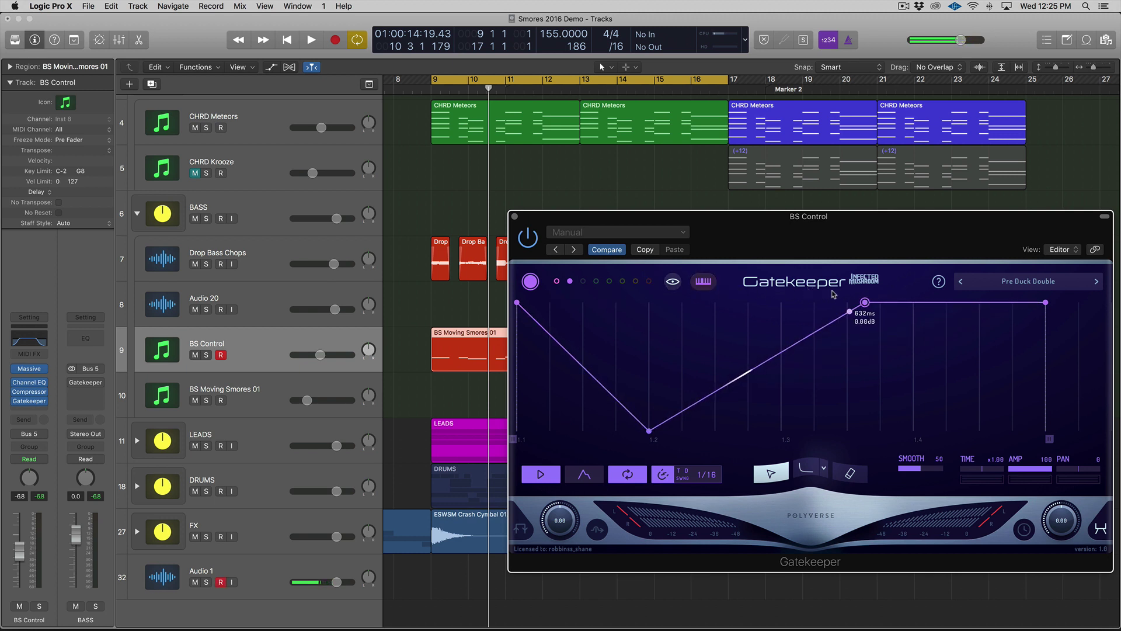
# Step: Turn on the overlay of all envelopes, compare the first and second envelopes and an unused slot, and return to the first envelope
pyautogui.click(557, 282)
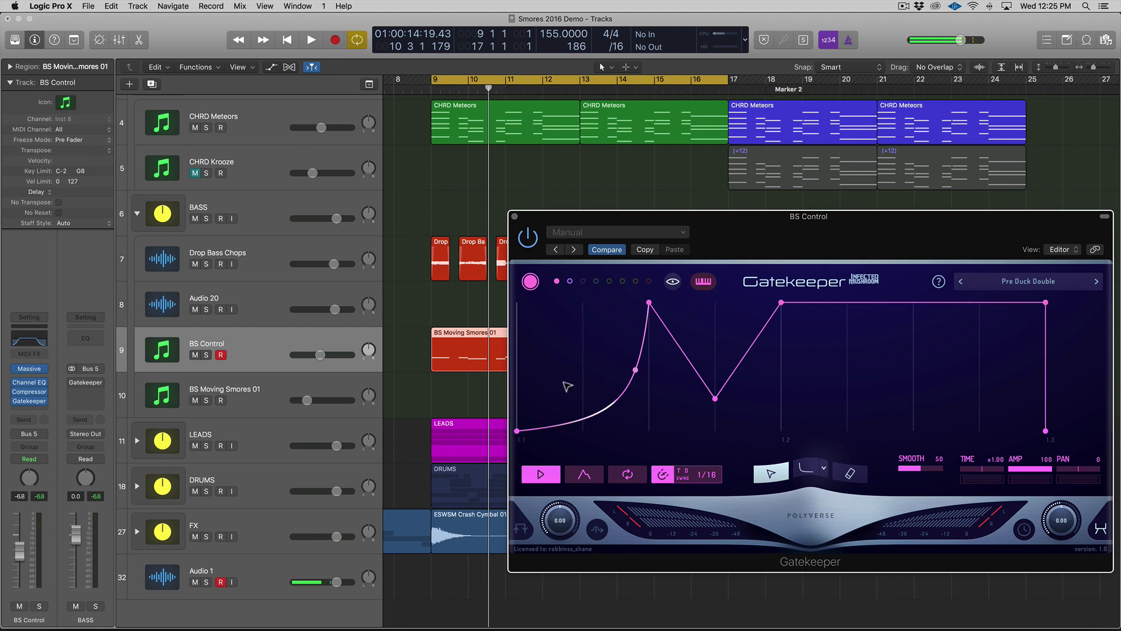
pyautogui.click(569, 282)
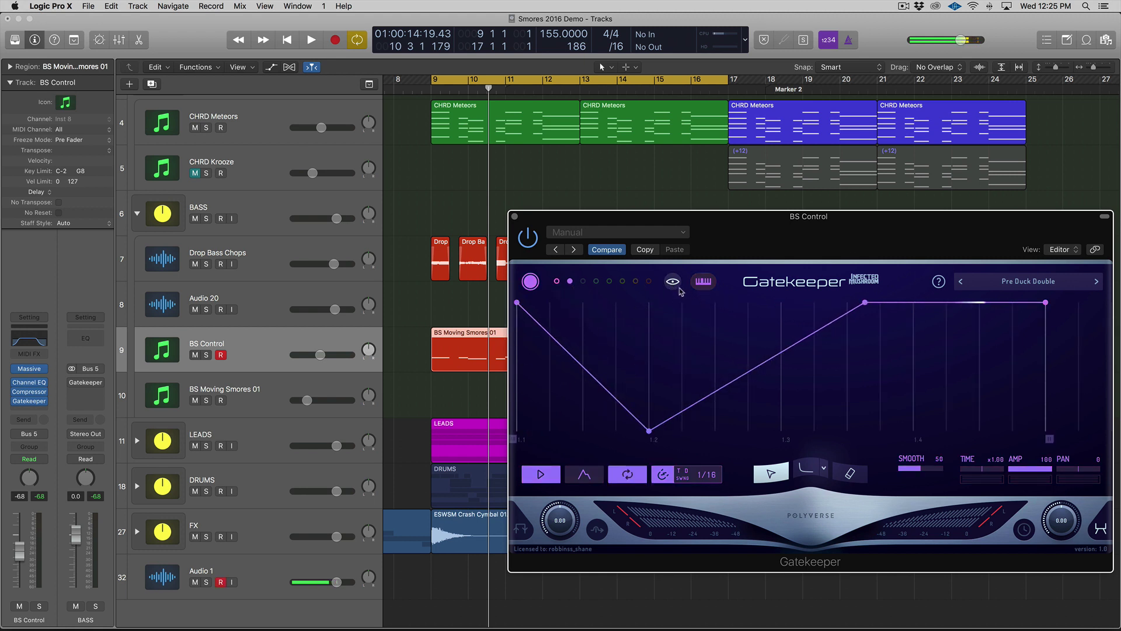
pyautogui.click(556, 281)
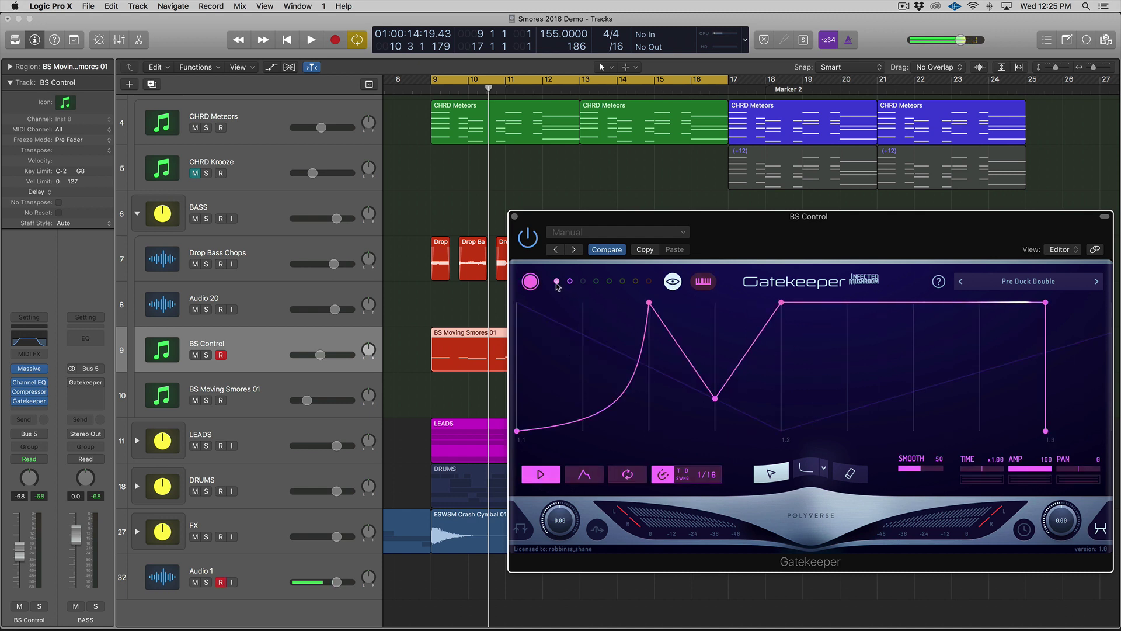
pyautogui.click(596, 282)
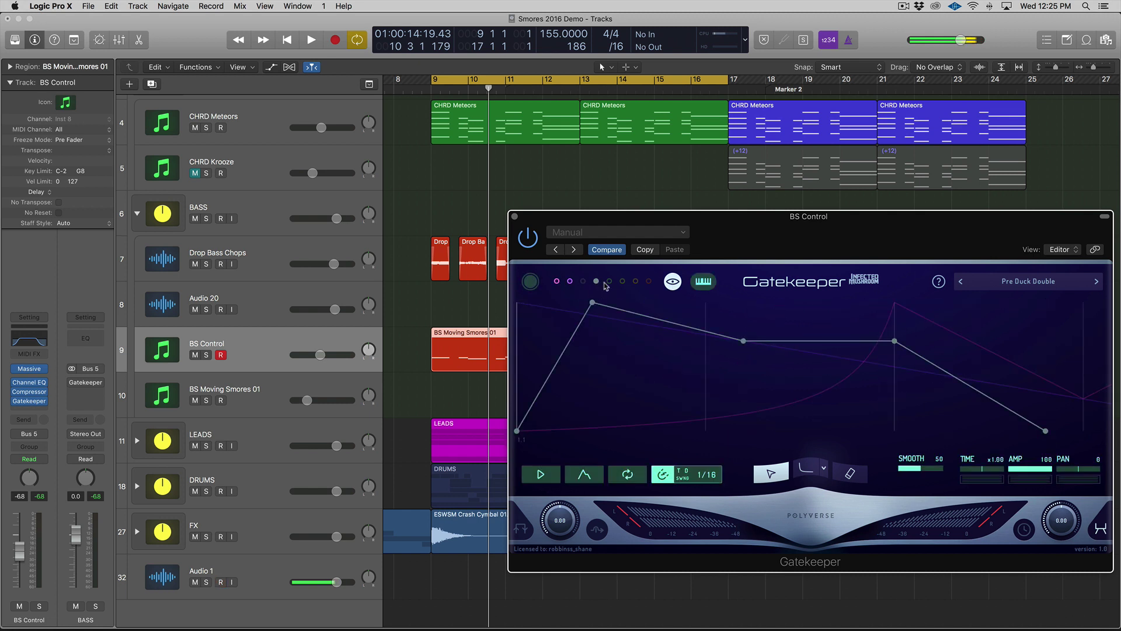
pyautogui.click(558, 282)
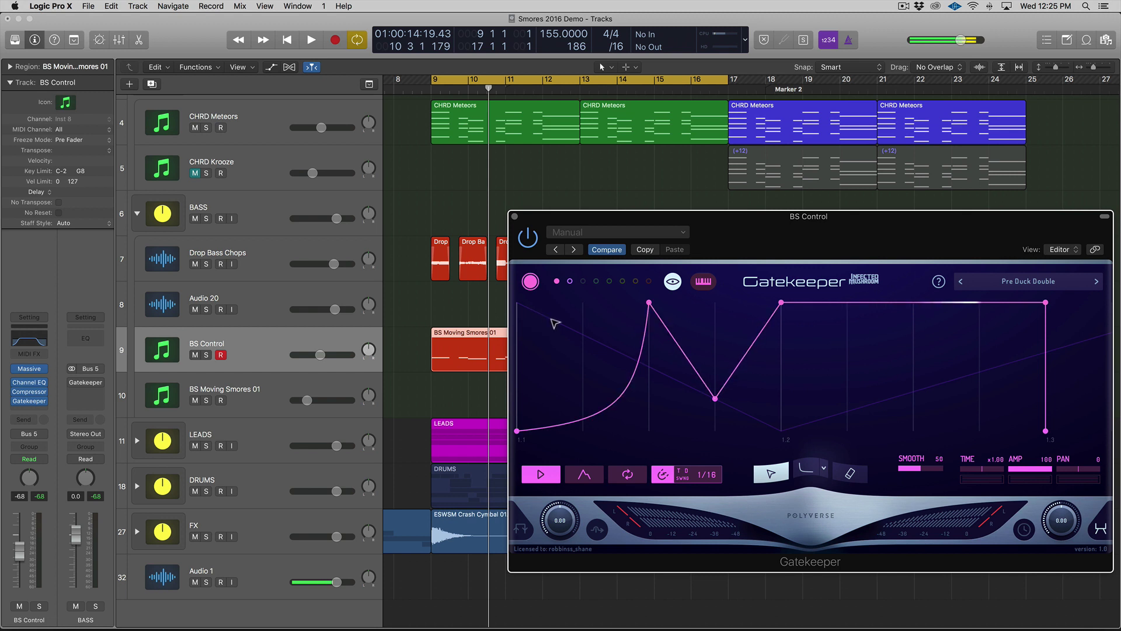
pyautogui.click(569, 281)
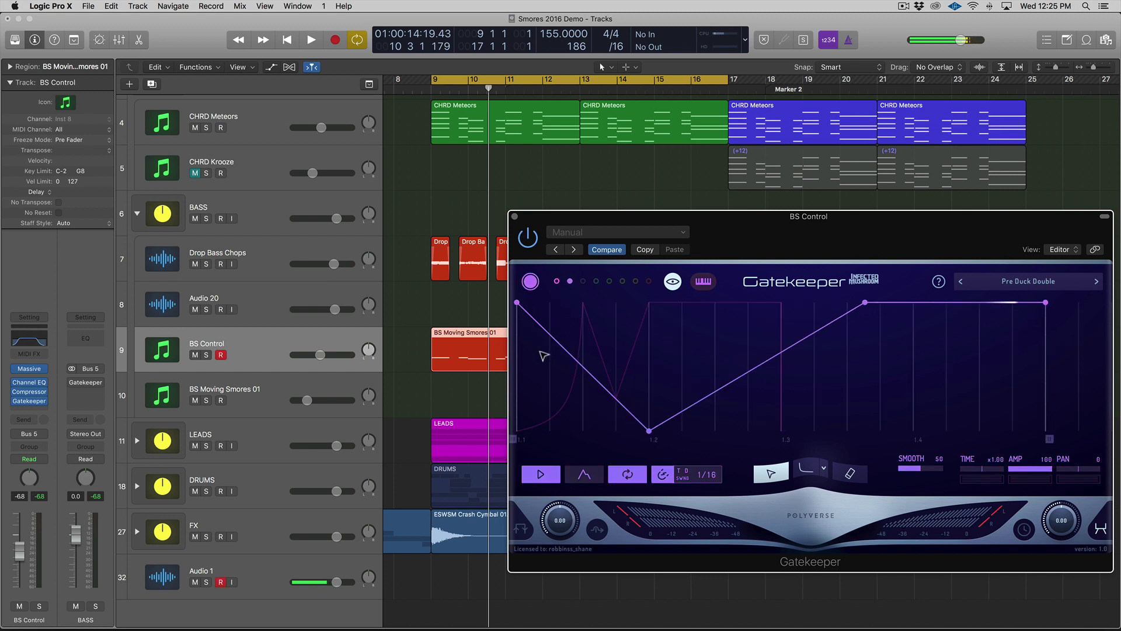
pyautogui.click(558, 282)
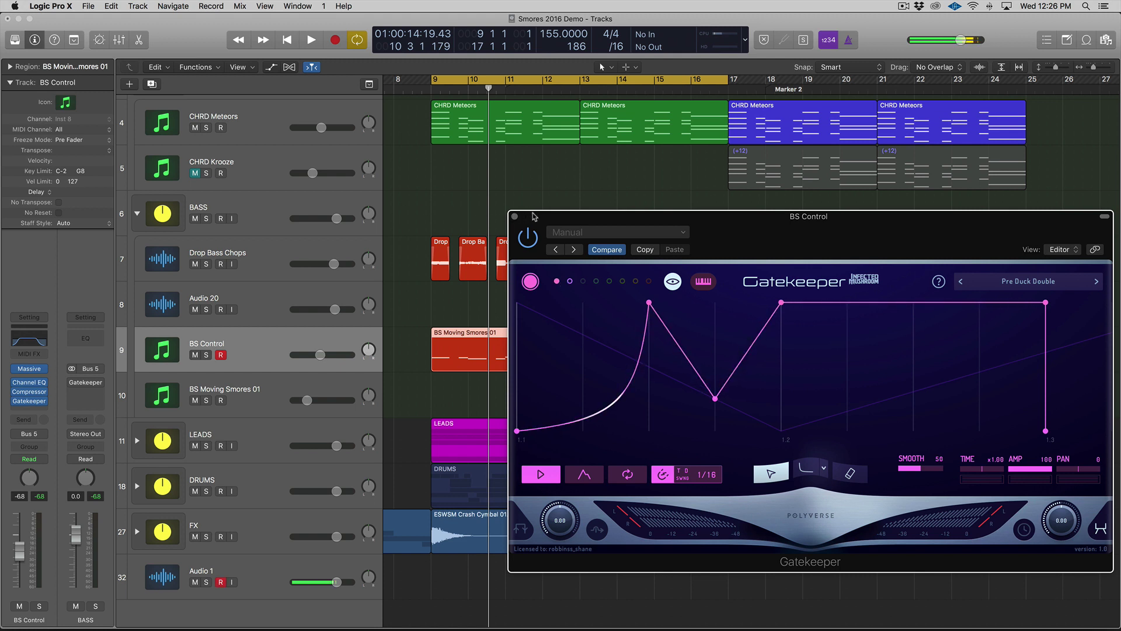
# Step: Add a curved drop at the end of the first envelope with the curve shape, and play the BS Control track soloed
pyautogui.moveTo(536, 217); pyautogui.dragTo(567, 259)
pyautogui.click(863, 496)
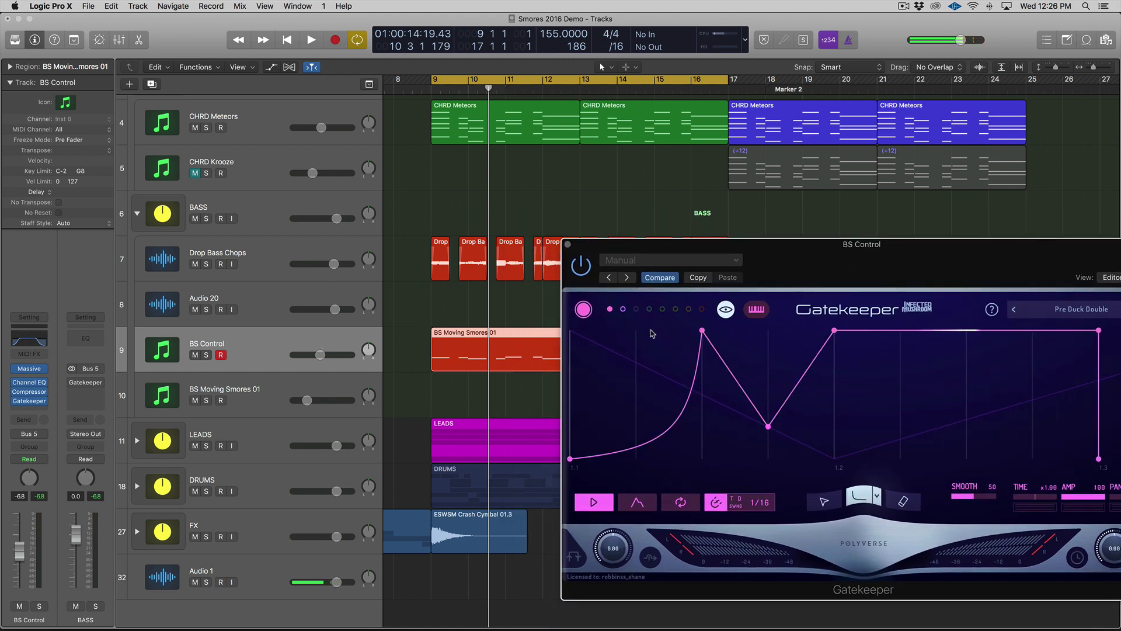
pyautogui.click(517, 339)
pyautogui.hotkey('ctrl', 's')
pyautogui.press('space')
pyautogui.click(1056, 322)
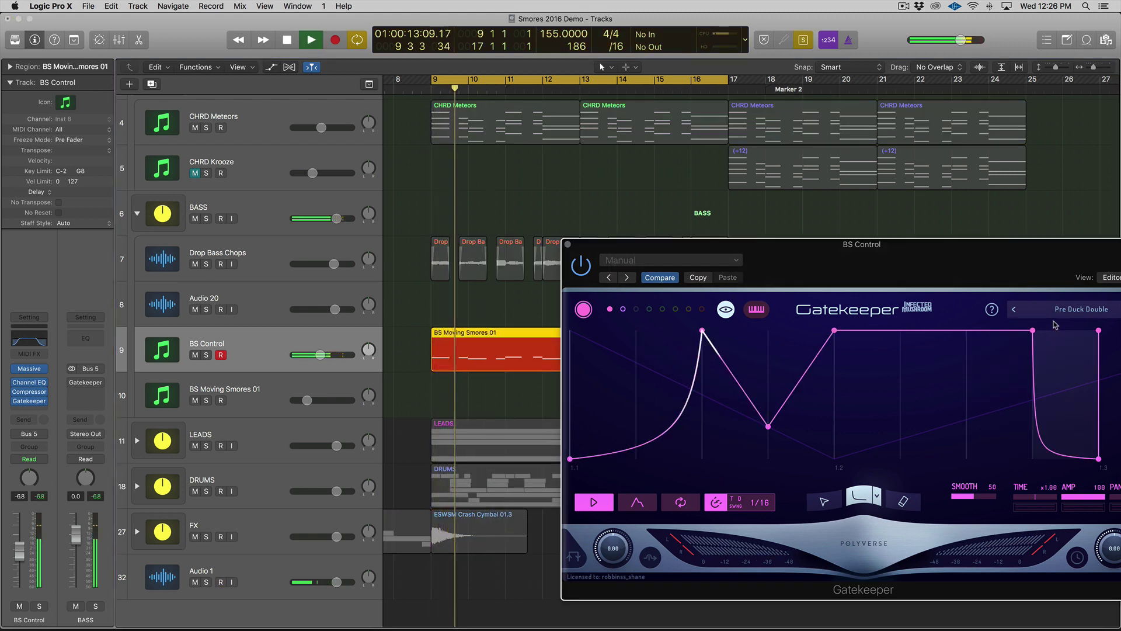
# Step: Load the Cropper preset in Gatekeeper, discarding the changes made to Pre Duck Double
pyautogui.moveTo(1056, 251); pyautogui.dragTo(715, 230)
pyautogui.click(765, 290)
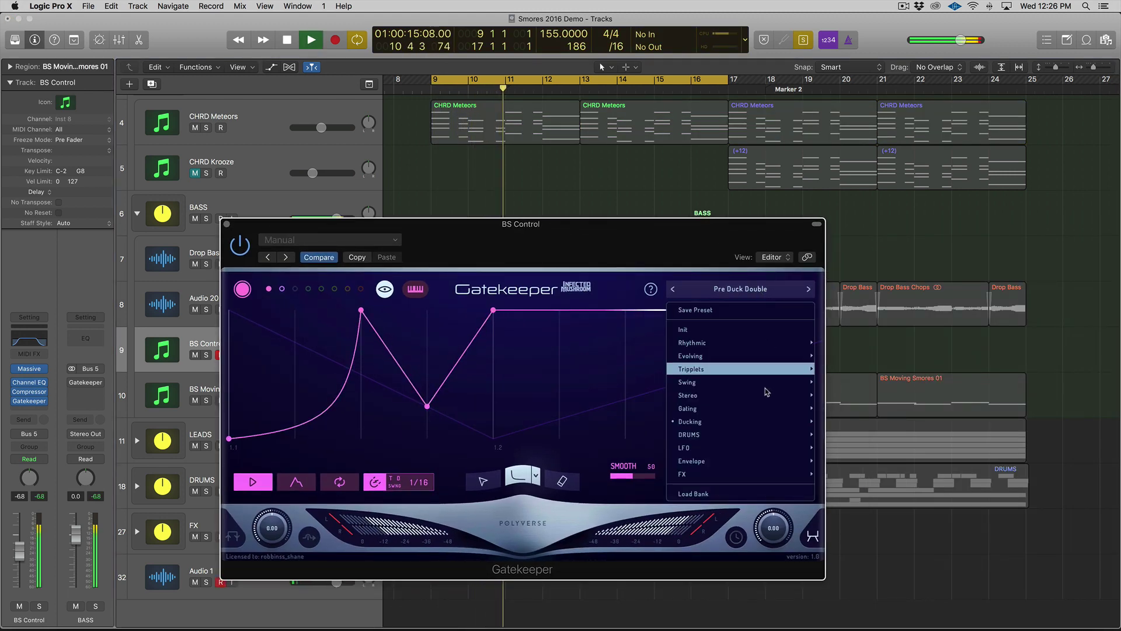
pyautogui.moveTo(738, 448)
pyautogui.click(838, 420)
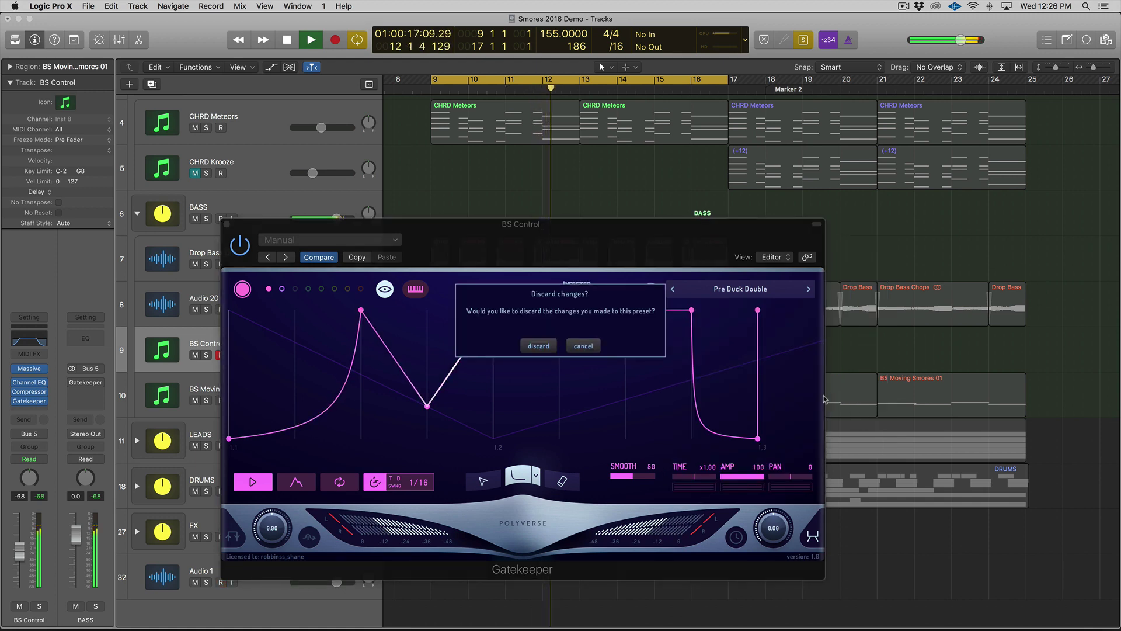
pyautogui.click(542, 344)
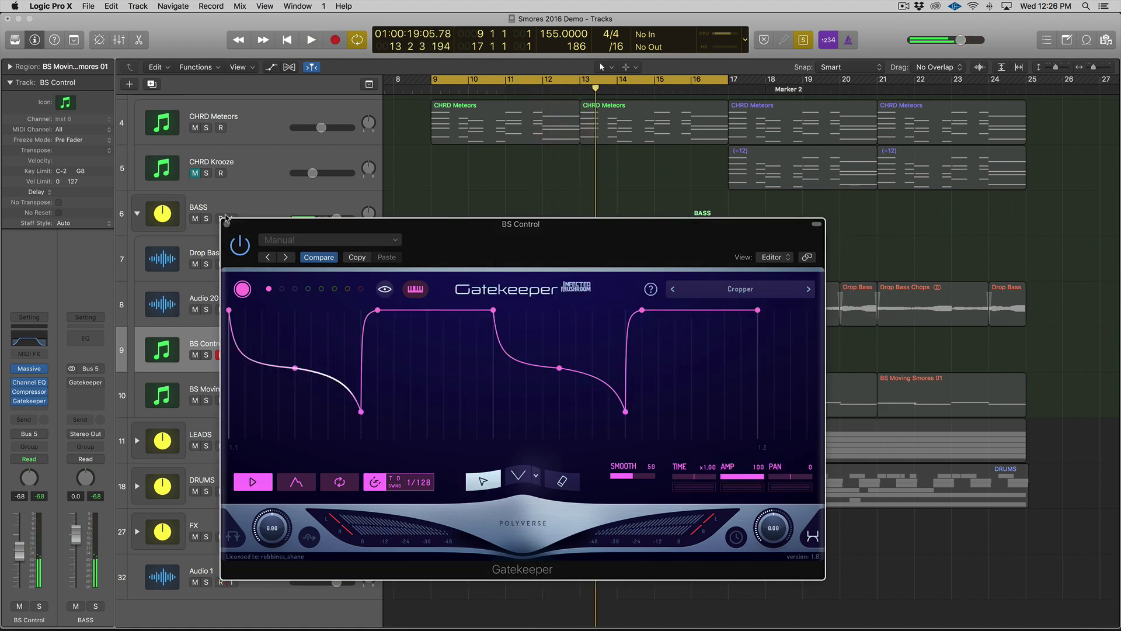
# Step: Set the Cropper envelope's grid to 1/16, turn off solo on BS Control, and play the full mix
pyautogui.moveTo(246, 224); pyautogui.dragTo(665, 200)
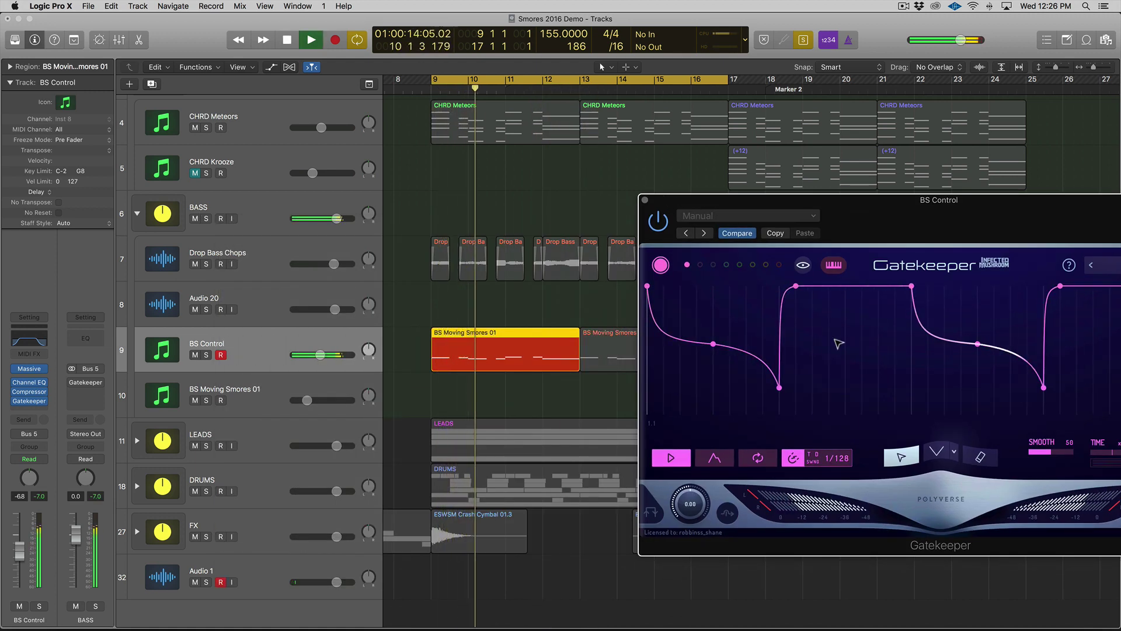
pyautogui.press('space')
pyautogui.moveTo(841, 463); pyautogui.dragTo(841, 457)
pyautogui.press('space')
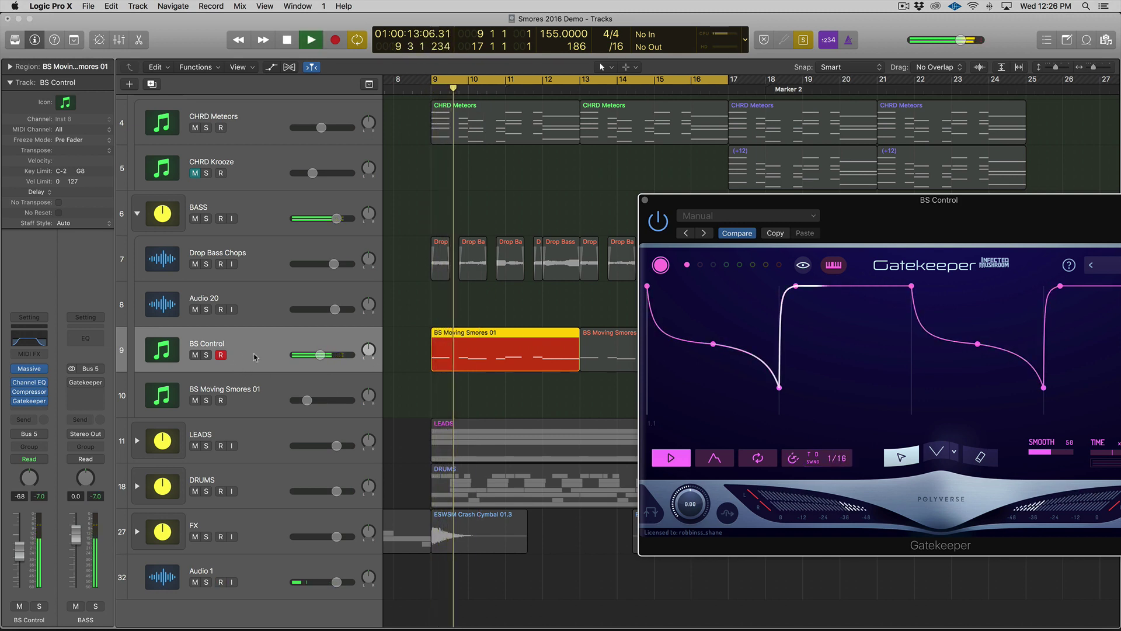
pyautogui.click(842, 460)
pyautogui.click(274, 340)
pyautogui.press('space')
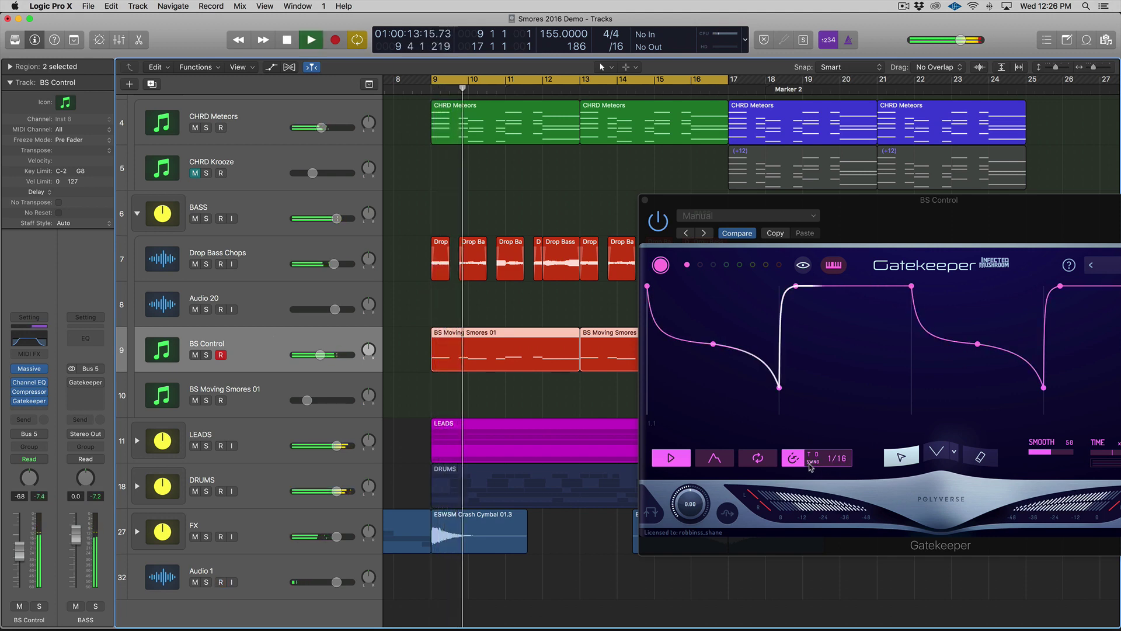
# Step: Bring the whole plug-in window into view and switch to the Cropper 2 preset, discarding the changes to Cropper
pyautogui.moveTo(848, 213); pyautogui.dragTo(630, 189)
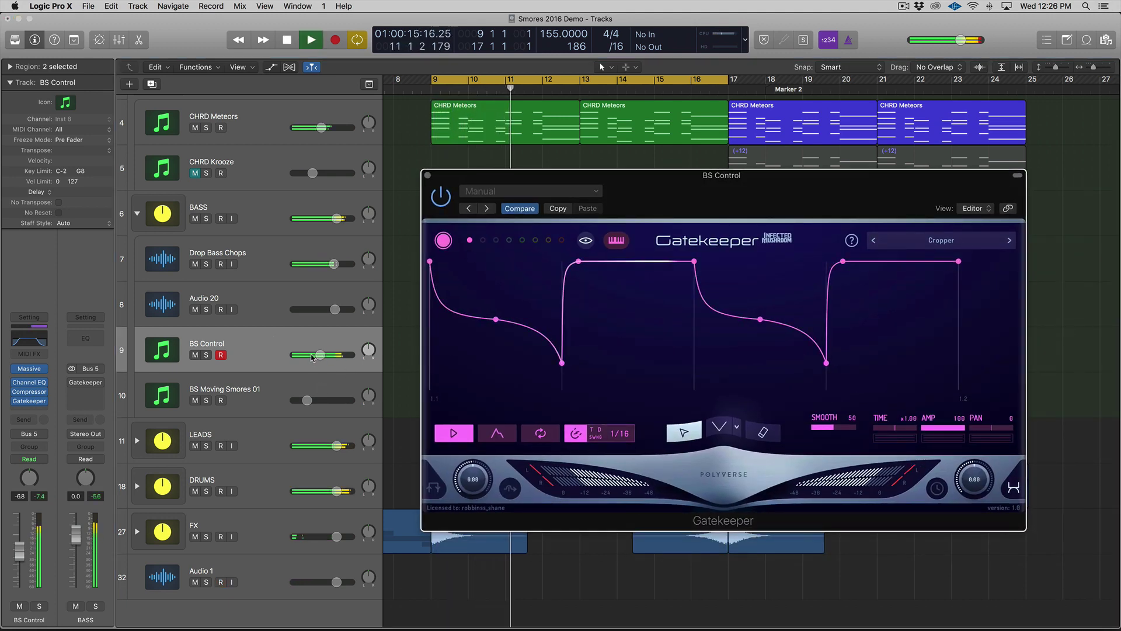
pyautogui.click(1010, 241)
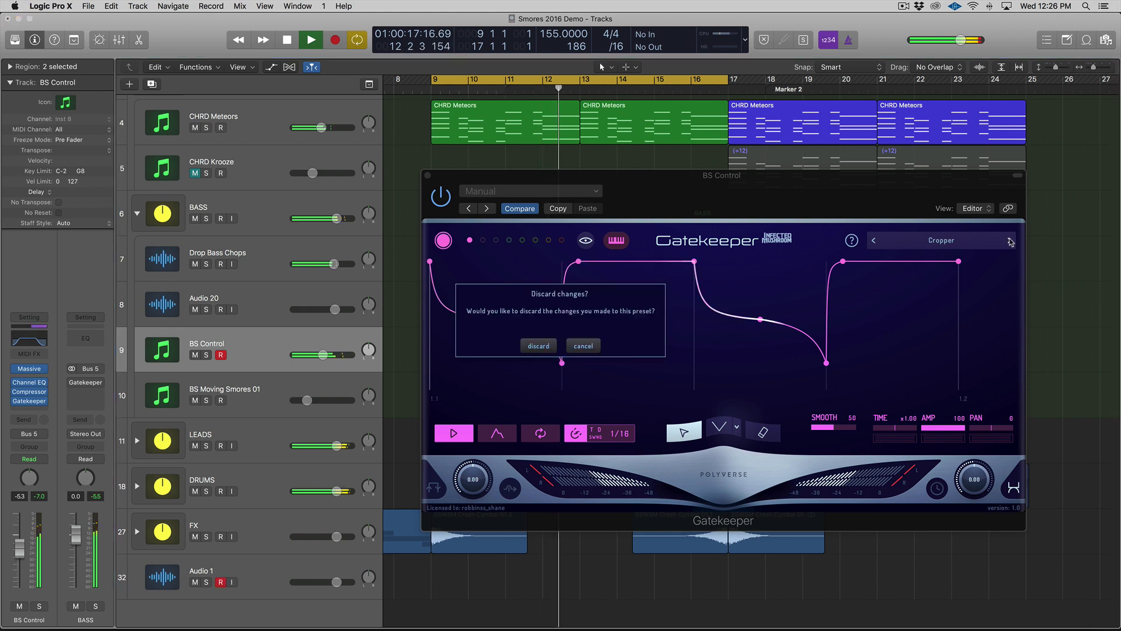
pyautogui.click(538, 346)
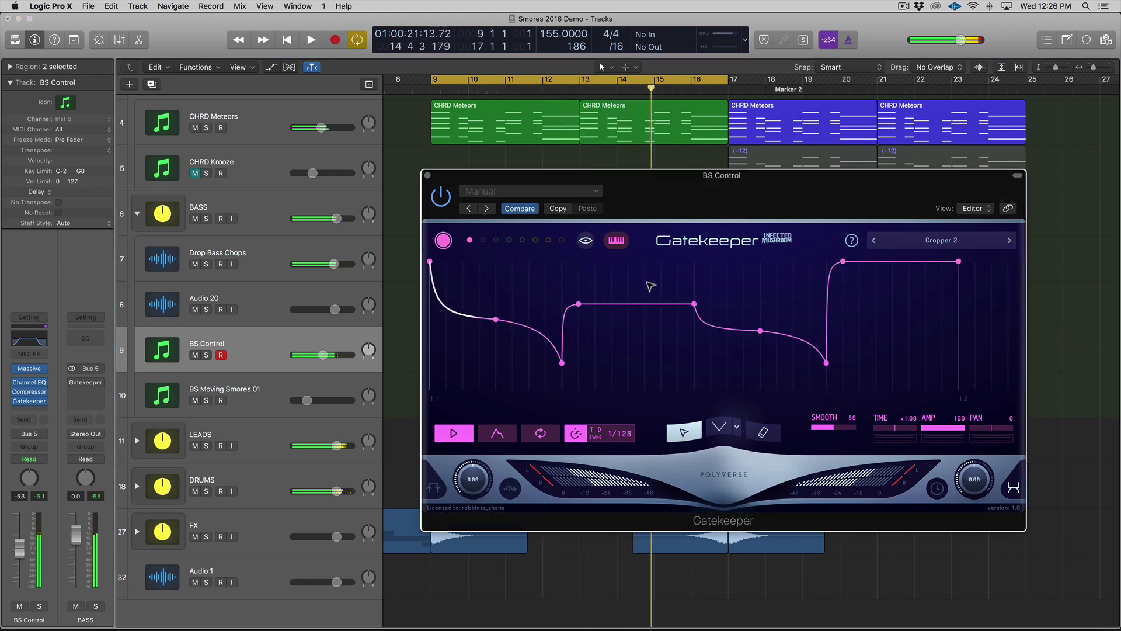
# Step: Close the BS Control Gatekeeper window, stop playback, and collapse the BASS track stack
pyautogui.hotkey('ctrl', 's')
pyautogui.click(427, 176)
pyautogui.hotkey('ctrl', 's')
pyautogui.scroll(3, 283, 317)
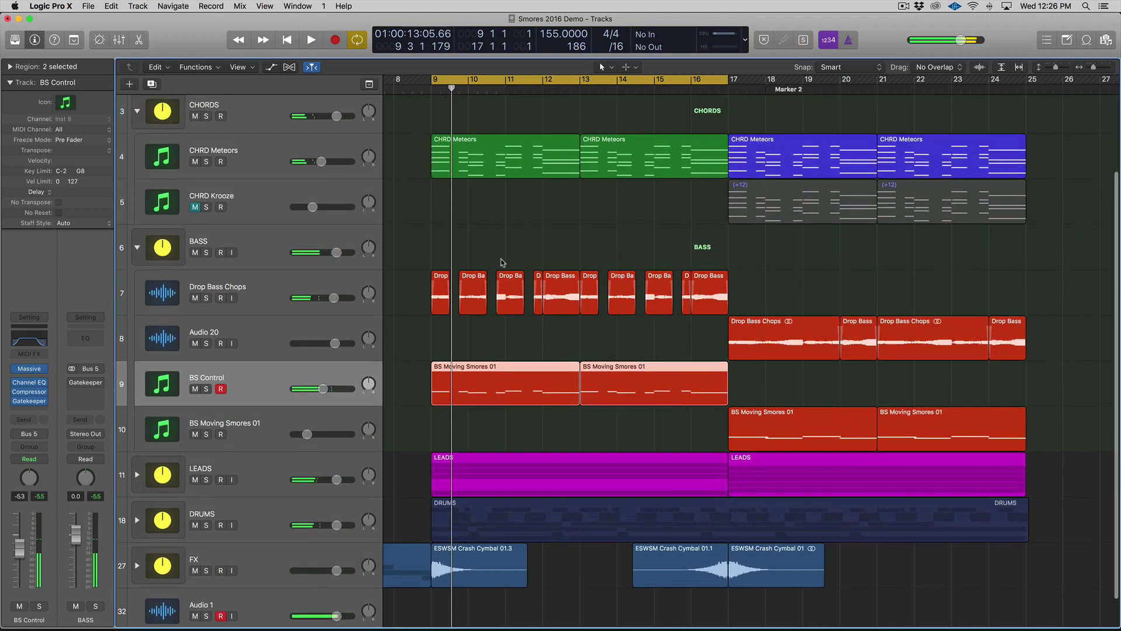
pyautogui.click(284, 317)
pyautogui.hotkey('ctrl', 's')
pyautogui.press('space')
pyautogui.press('space')
pyautogui.hotkey('ctrl', 's')
pyautogui.click(137, 279)
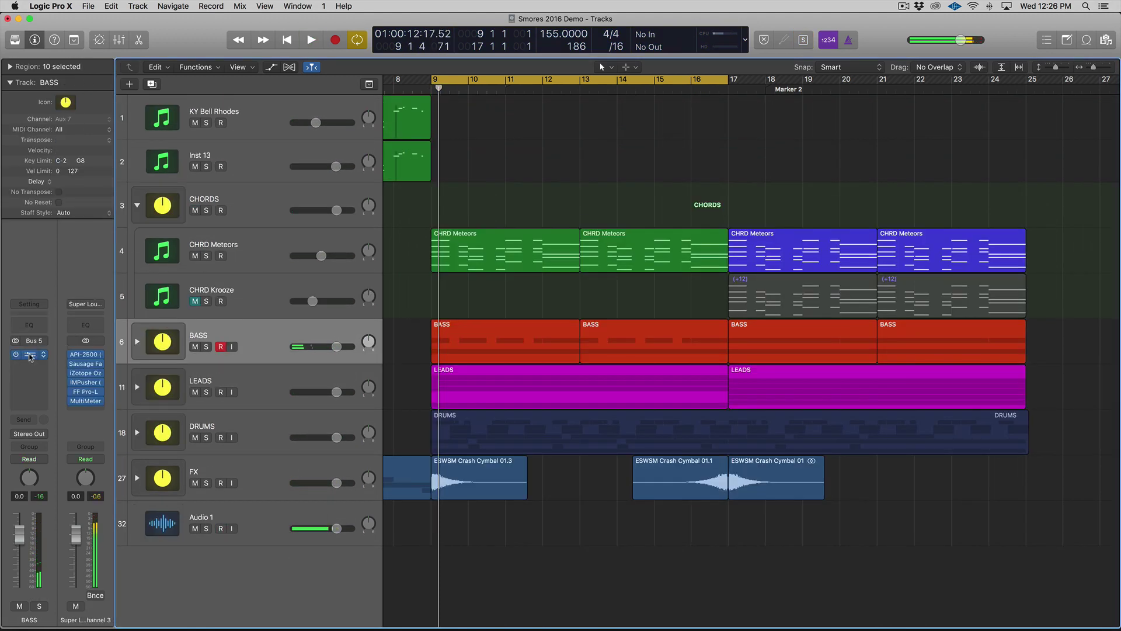
# Step: Open Gatekeeper on the BASS stack, bring its window fully into view, and play the stack soloed
pyautogui.click(31, 357)
pyautogui.press('space')
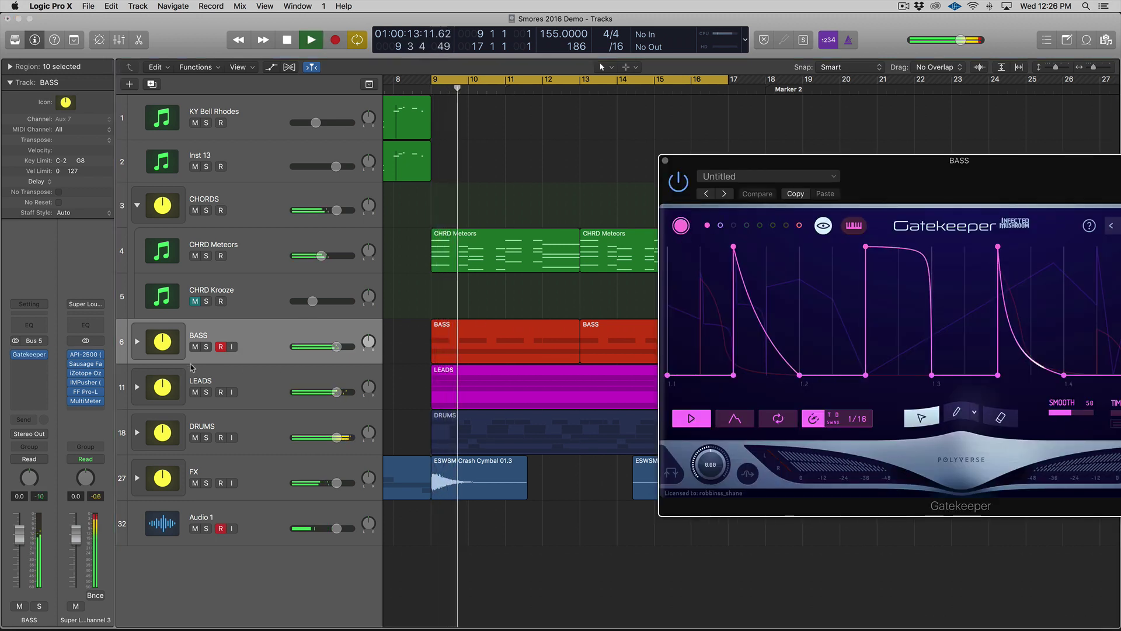
pyautogui.click(206, 347)
pyautogui.moveTo(992, 170); pyautogui.dragTo(647, 161)
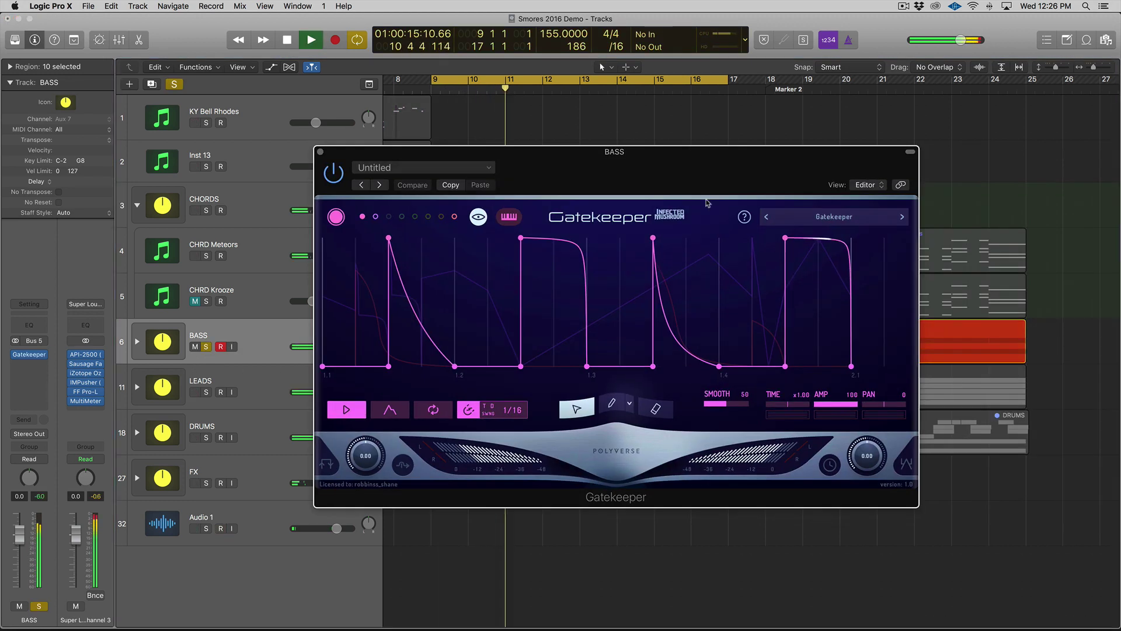
# Step: Load the Shark preset on the BASS stack and audition the following presets, Cycle and Topper
pyautogui.click(820, 216)
pyautogui.moveTo(834, 363)
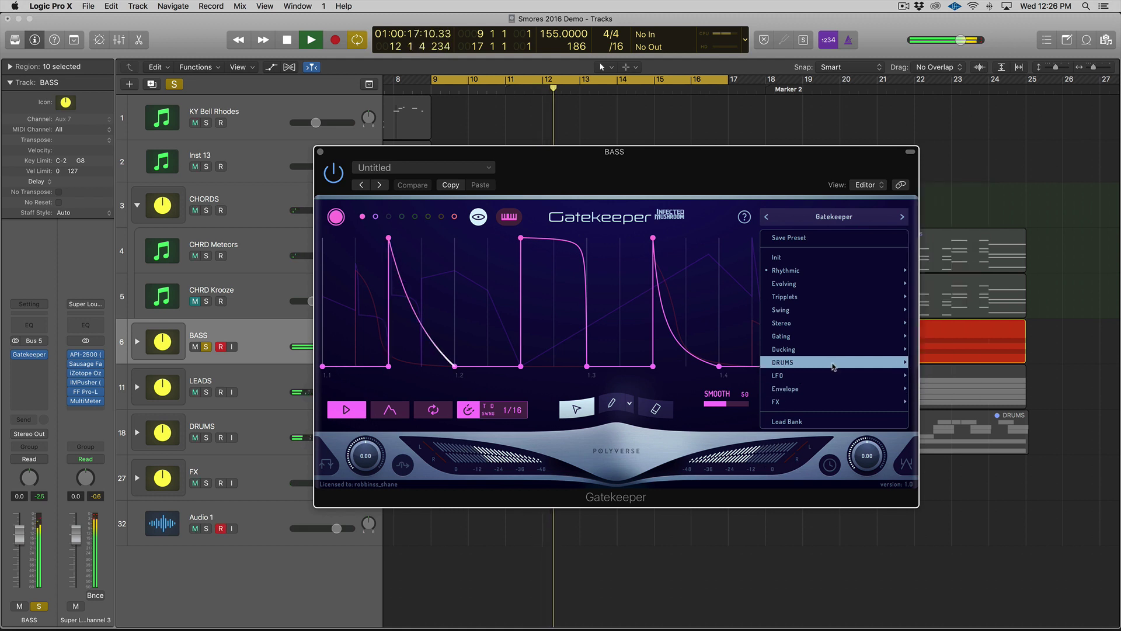
pyautogui.click(972, 317)
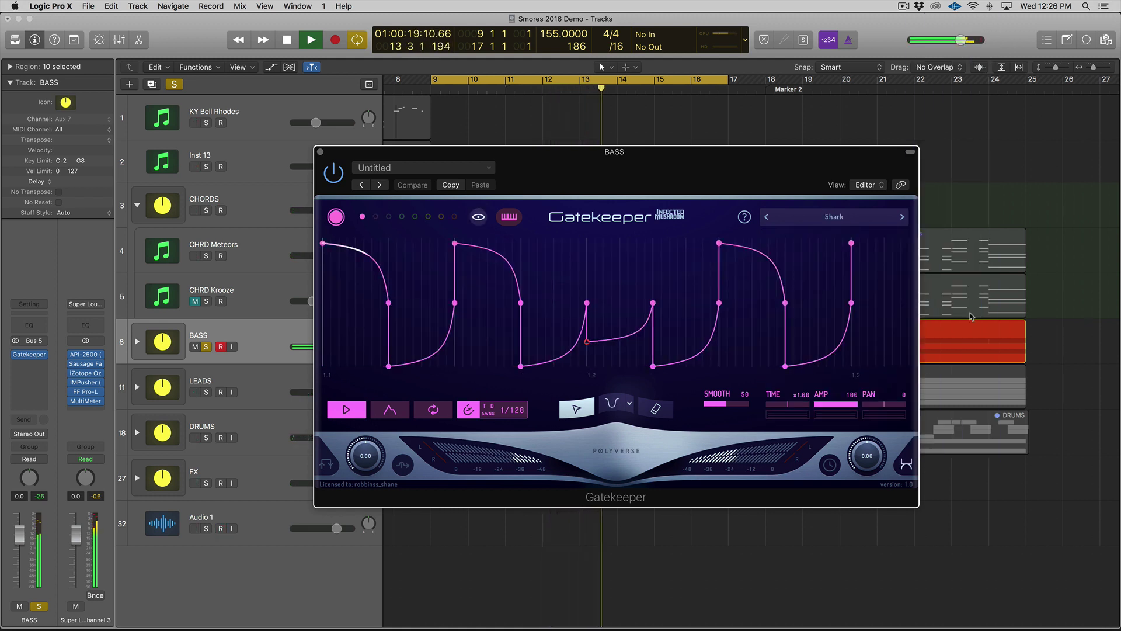
pyautogui.click(902, 217)
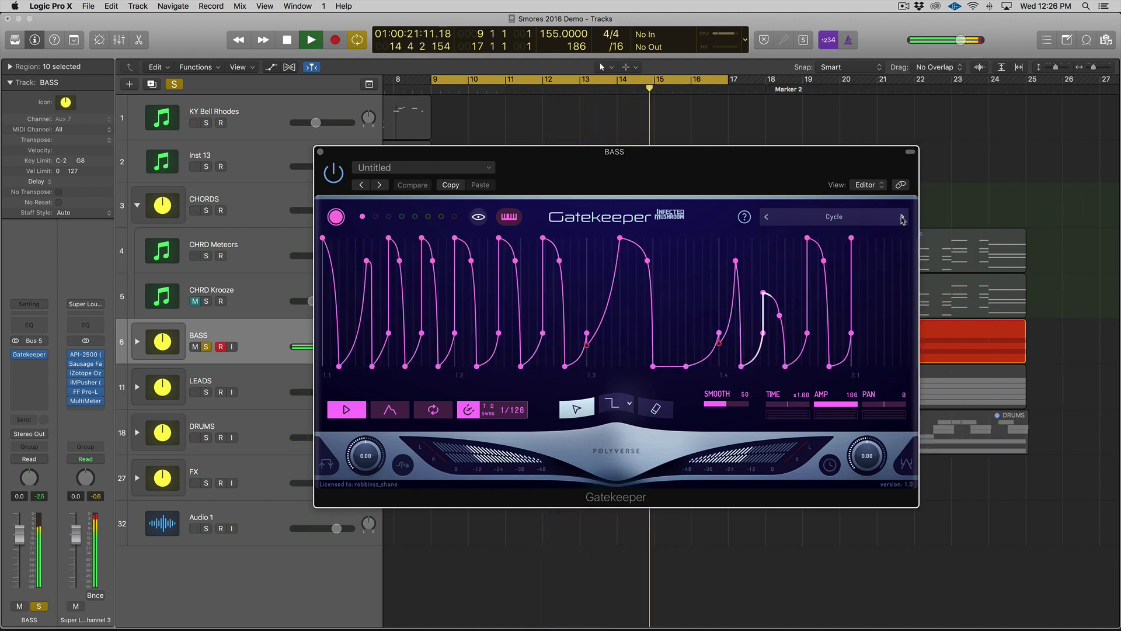
pyautogui.click(903, 217)
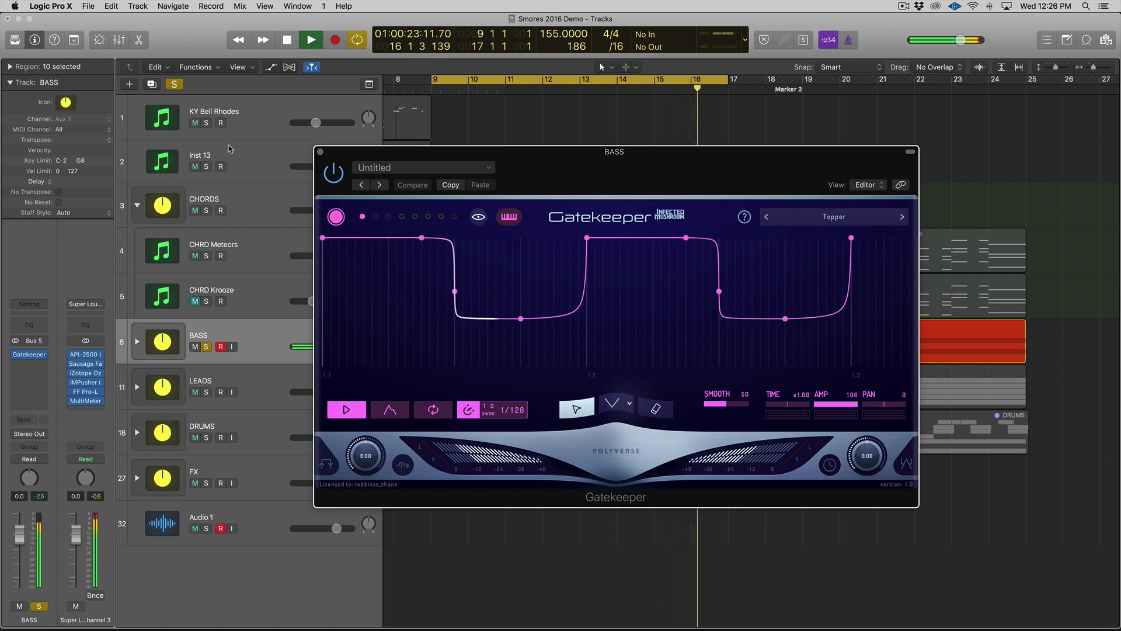
# Step: Close the BASS Gatekeeper window, turn off solo on the stack, and replay the full mix from bar 9
pyautogui.click(320, 152)
pyautogui.press('space')
pyautogui.click(437, 213)
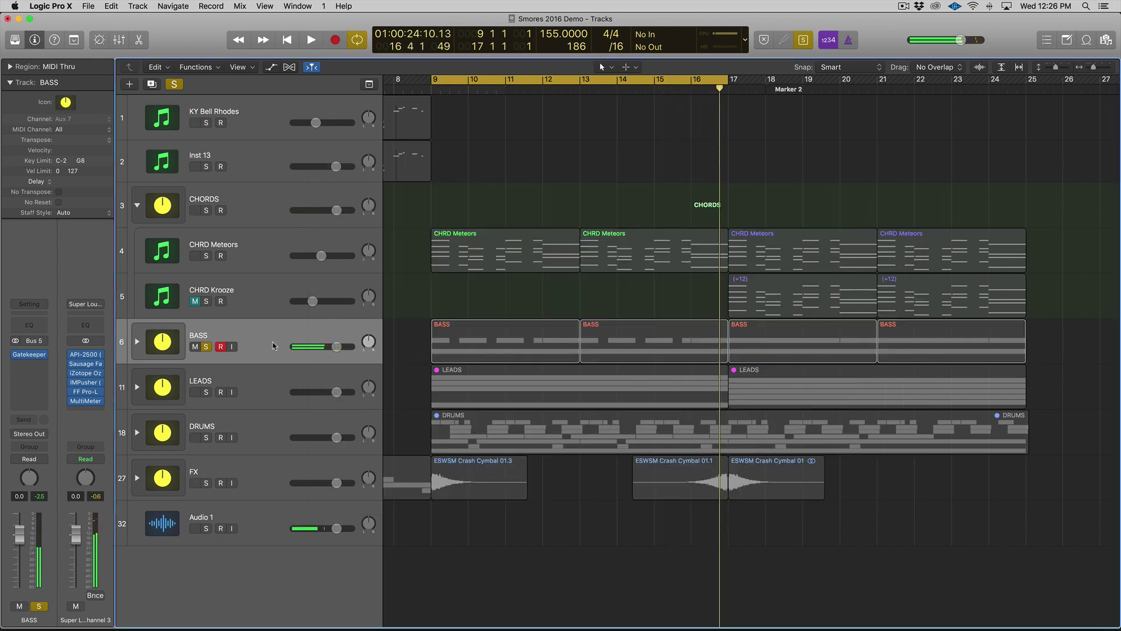
pyautogui.click(207, 347)
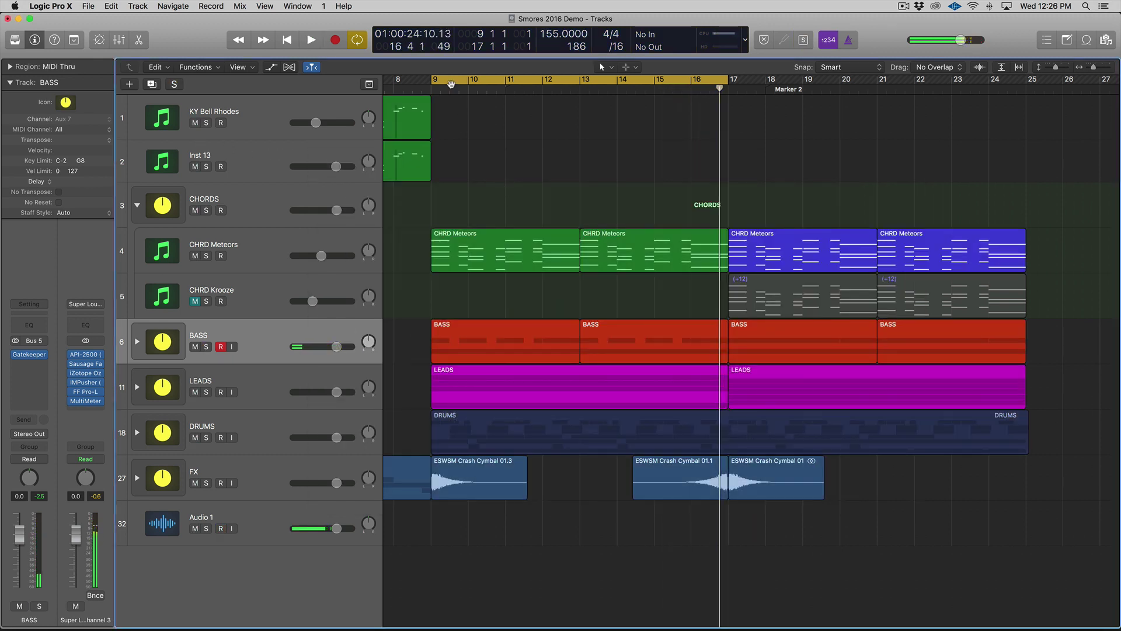
pyautogui.press('space')
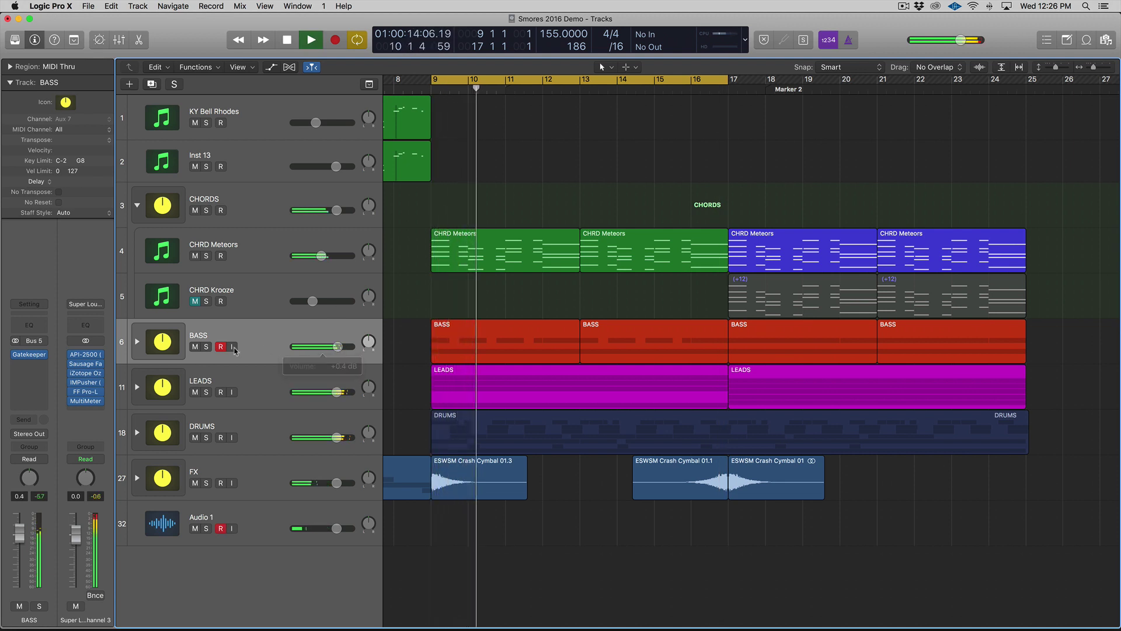
# Step: Expand the BASS track stack and bypass the Gatekeeper on its channel during playback
pyautogui.click(137, 341)
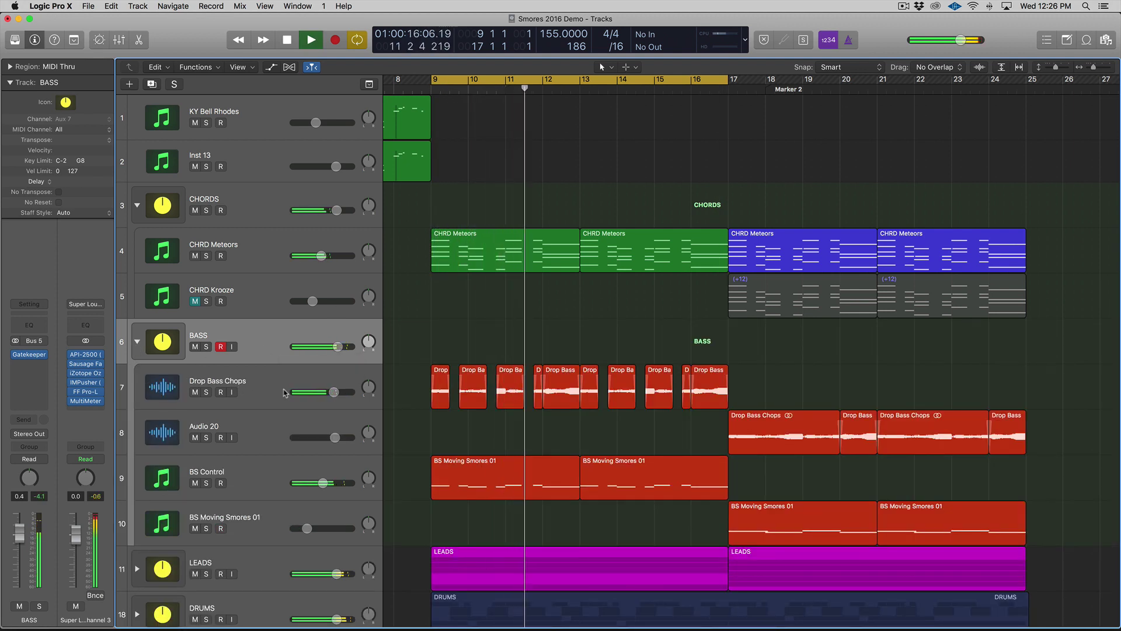
pyautogui.click(244, 308)
pyautogui.click(257, 338)
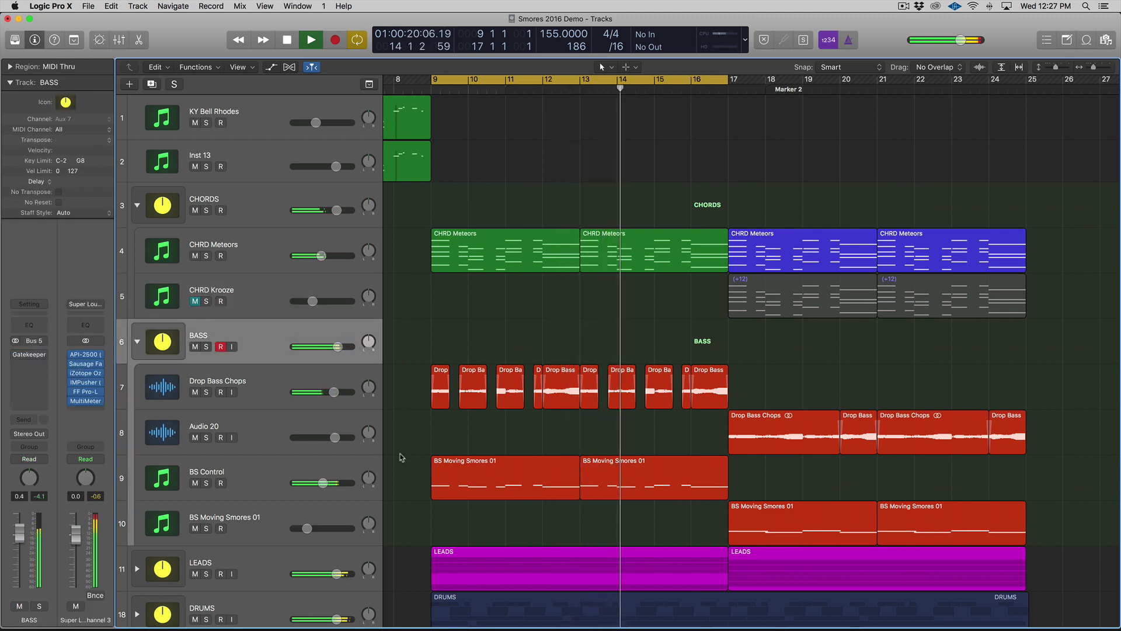
# Step: Stop playback, reduce the track height in the arrangement, and collapse the BASS stack
pyautogui.click(379, 462)
pyautogui.press('space')
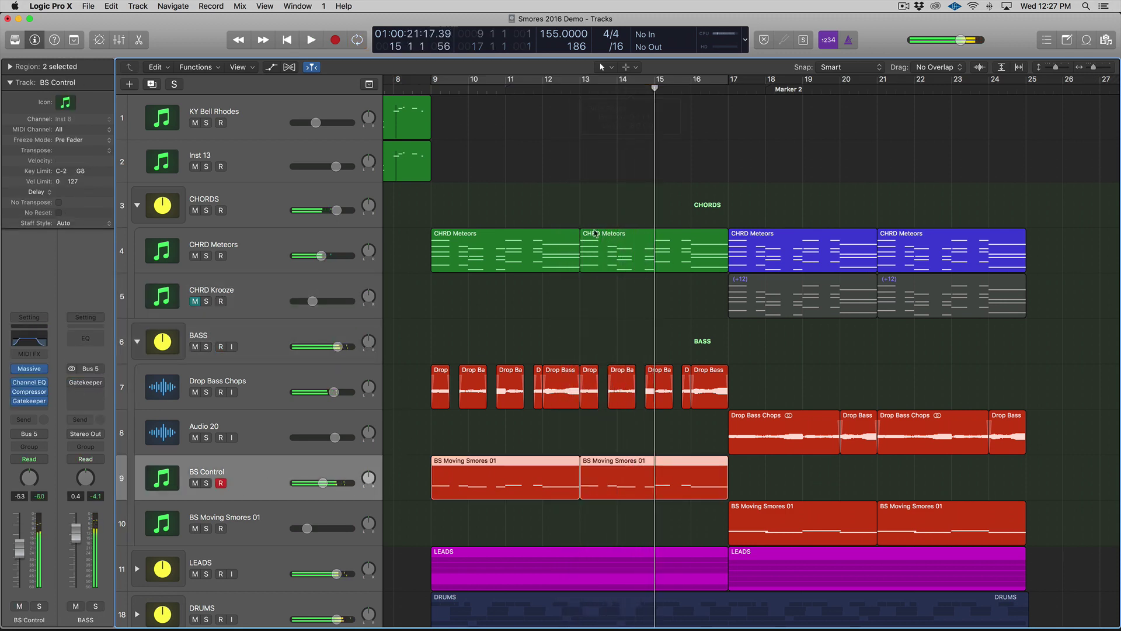
pyautogui.scroll(-5, 589, 231)
pyautogui.click(139, 271)
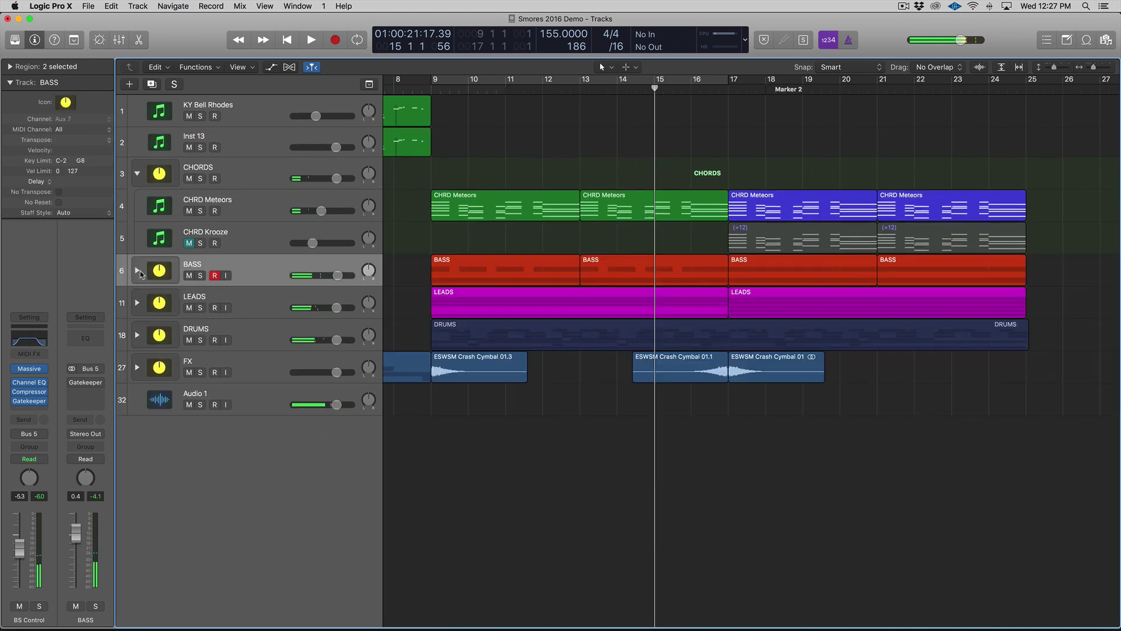
# Step: Solo CHRD Meteors, play it with the cycle range from bar 9 on, and open the Gatekeeper on its channel
pyautogui.click(282, 208)
pyautogui.hotkey('ctrl', 's')
pyautogui.click(442, 81)
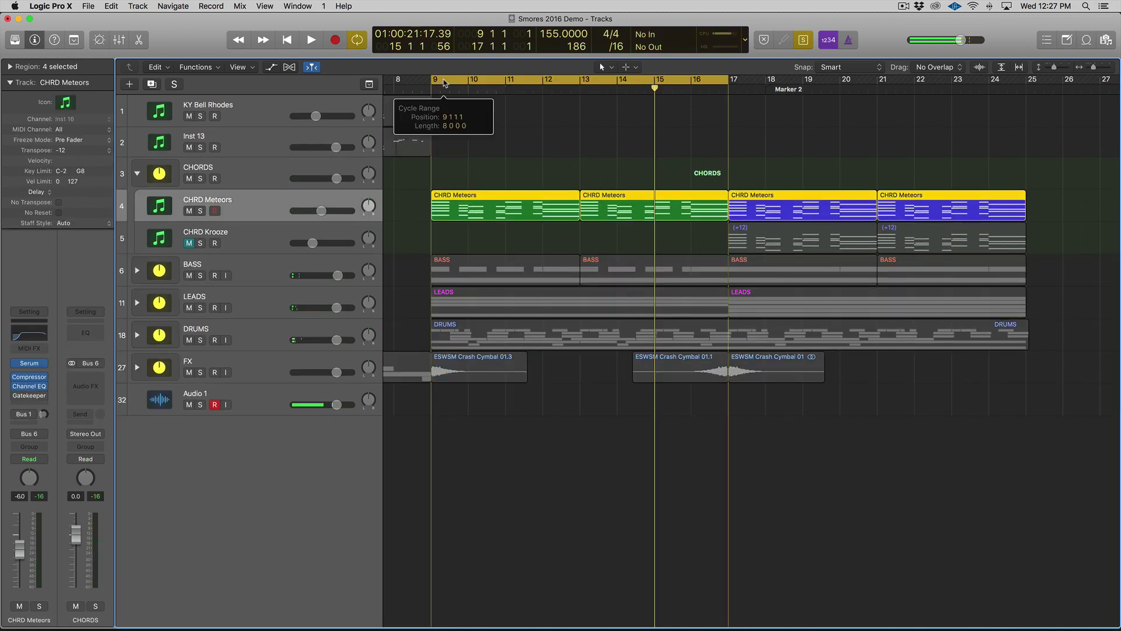
pyautogui.press('space')
pyautogui.click(28, 399)
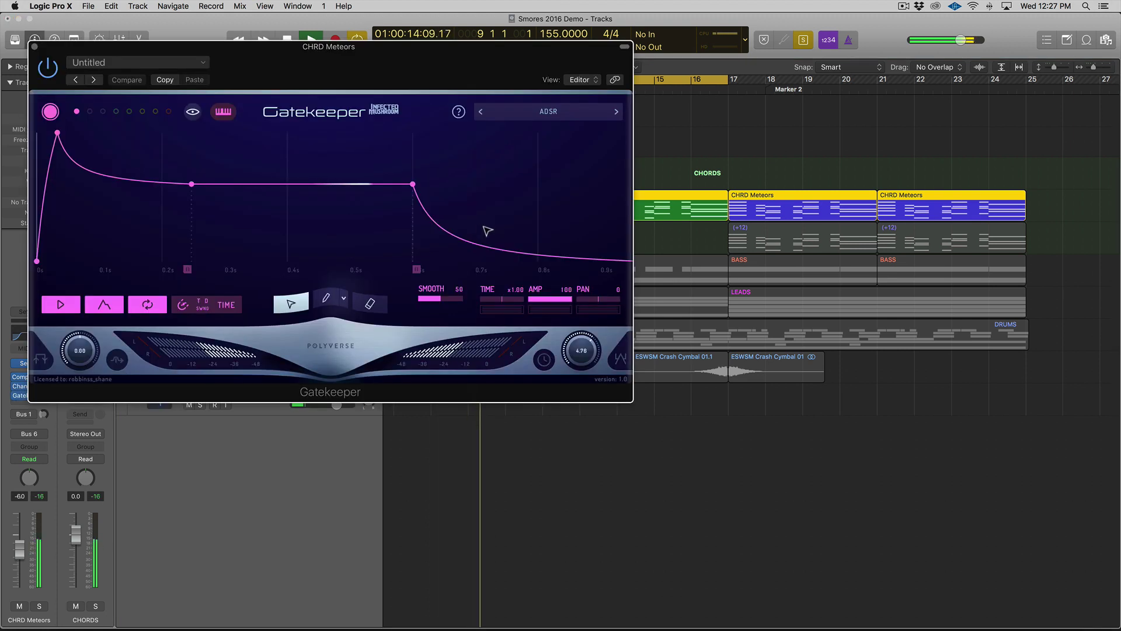
# Step: Load the Smooth 16 preset from the Stereo category in the CHRD Meteors Gatekeeper
pyautogui.click(526, 111)
pyautogui.moveTo(545, 209)
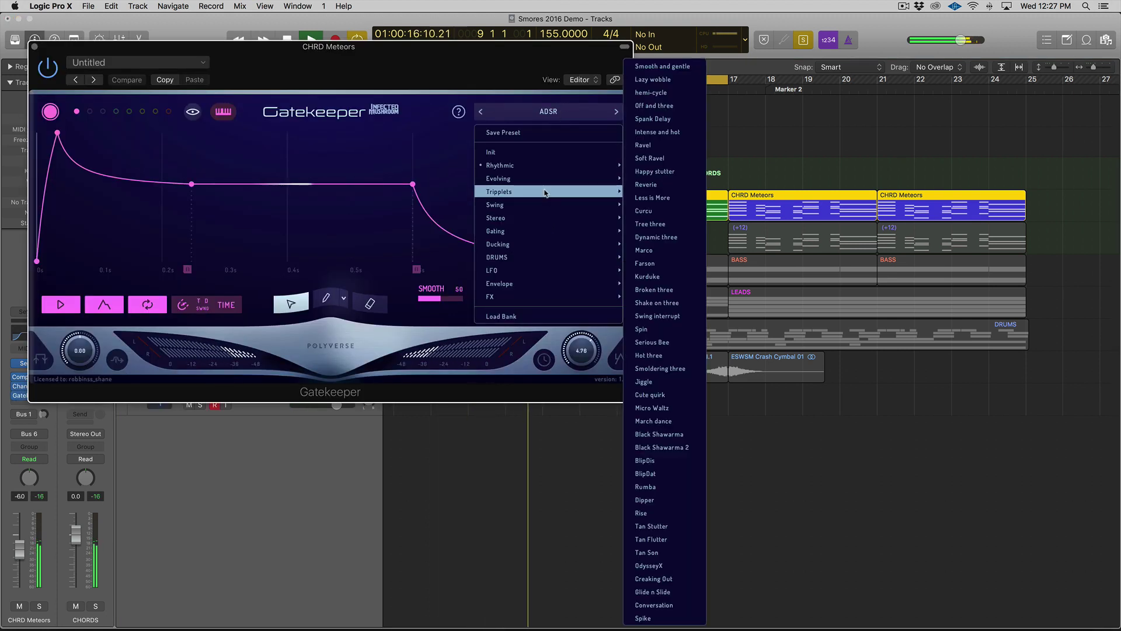
pyautogui.click(652, 222)
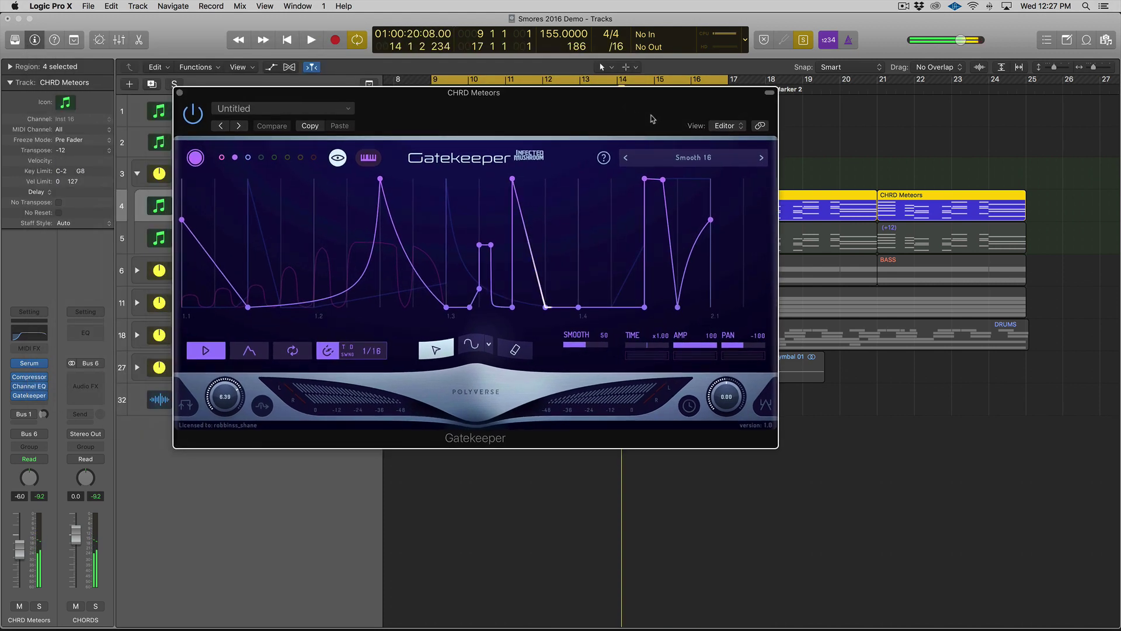
# Step: Set the second envelope's pan to 0, view its modulation settings, and compare it with the third envelope
pyautogui.click(694, 157)
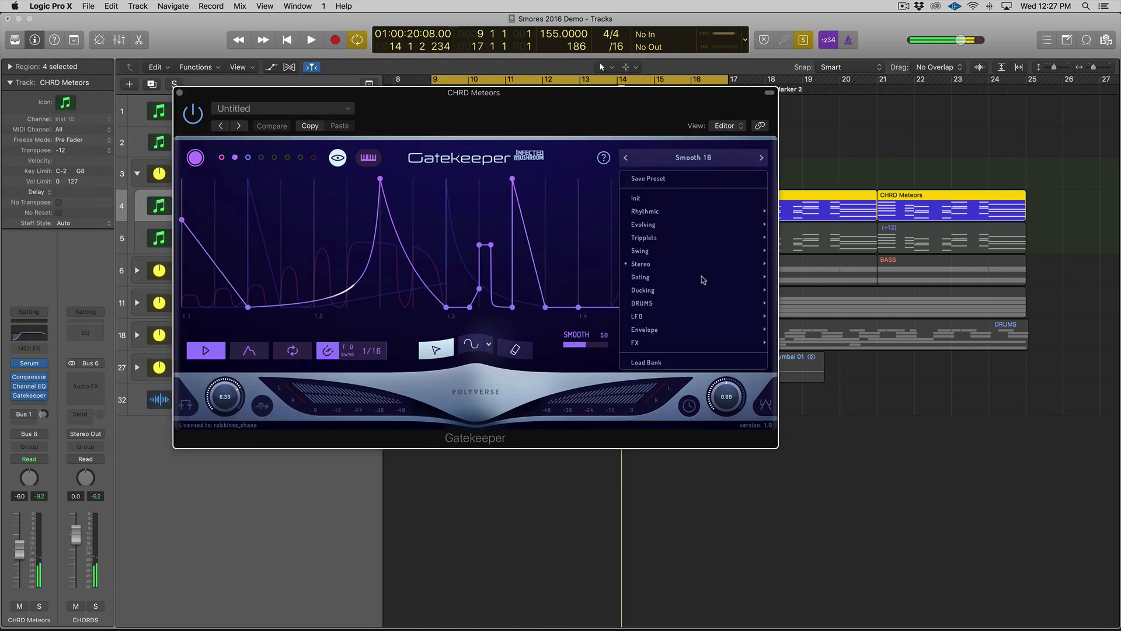
pyautogui.click(625, 129)
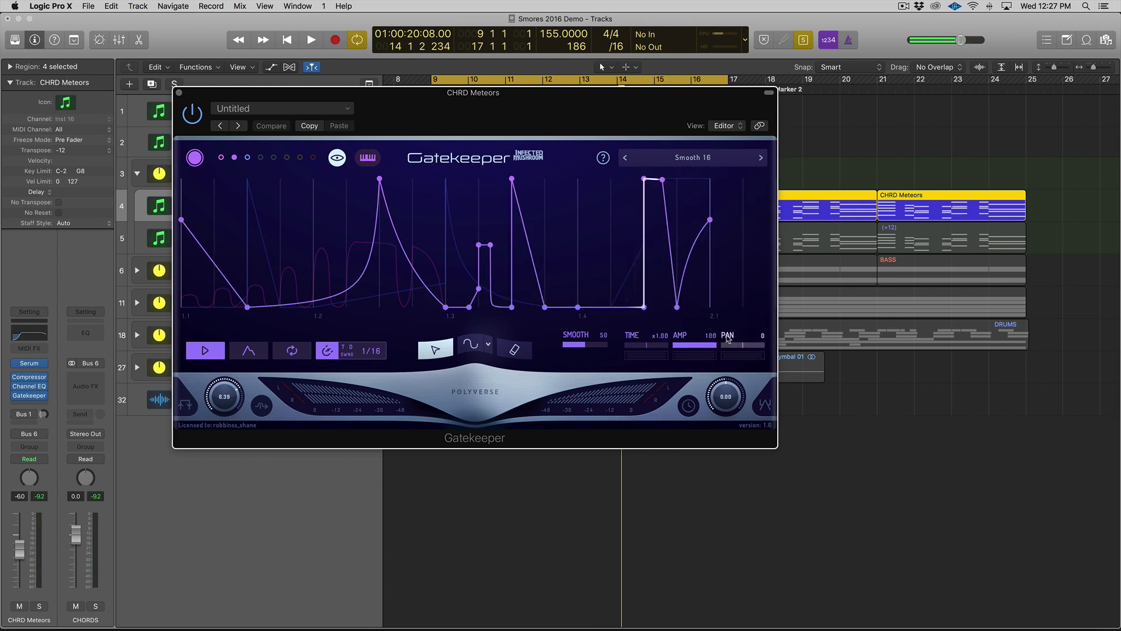
pyautogui.moveTo(737, 358)
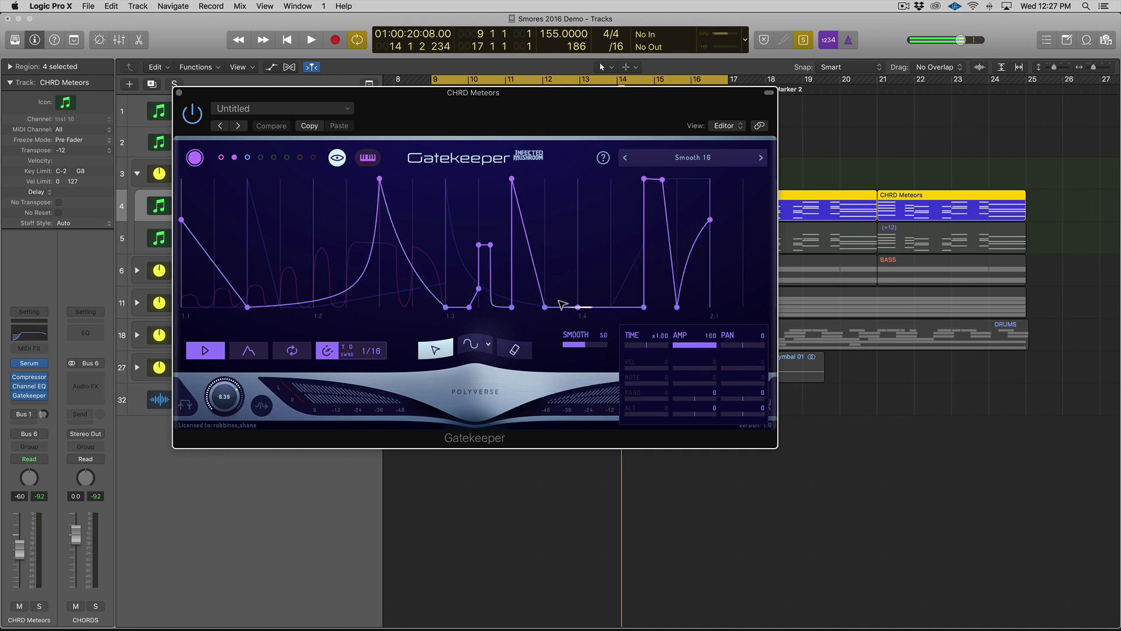
pyautogui.click(247, 158)
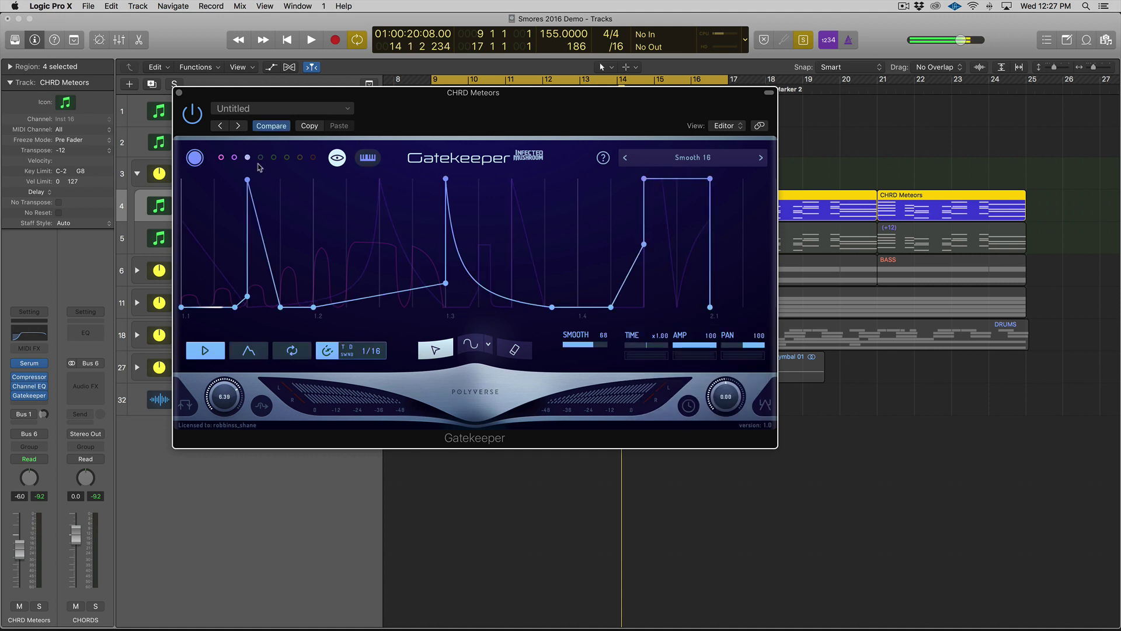
pyautogui.click(235, 157)
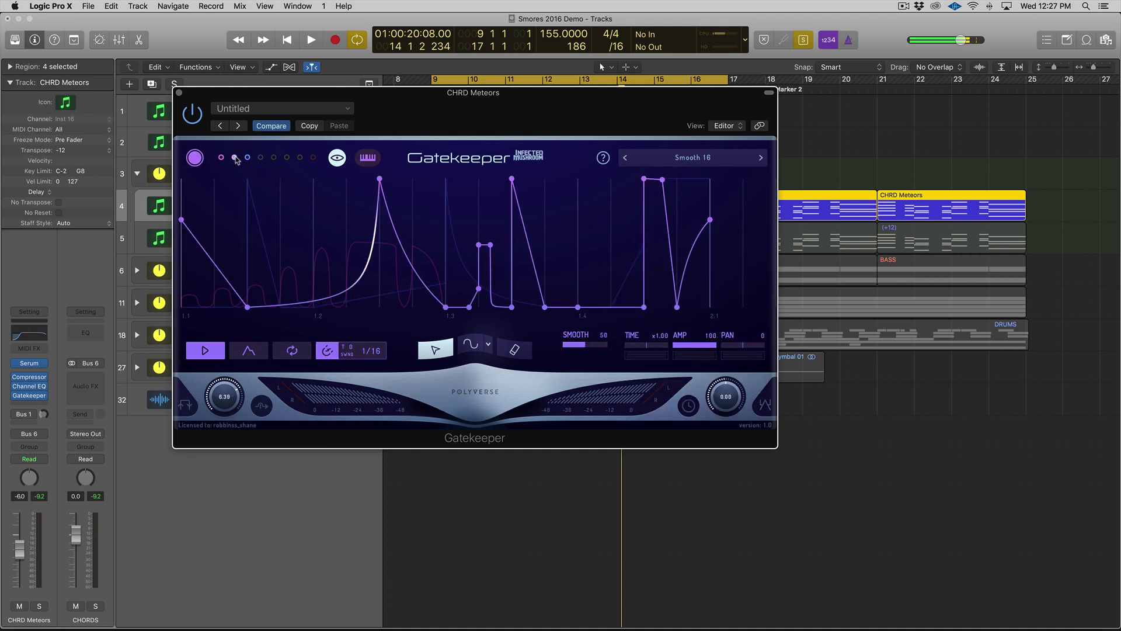
# Step: View the first envelope with its modulation settings, play it back briefly, and close the CHRD Meteors Gatekeeper window
pyautogui.click(222, 158)
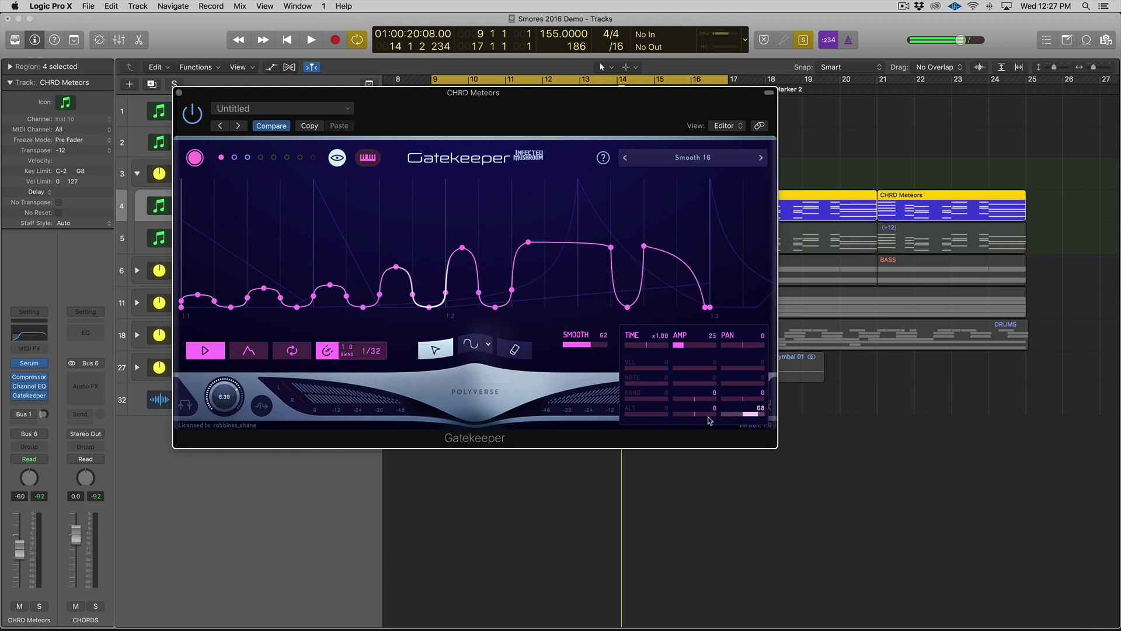
pyautogui.press('space')
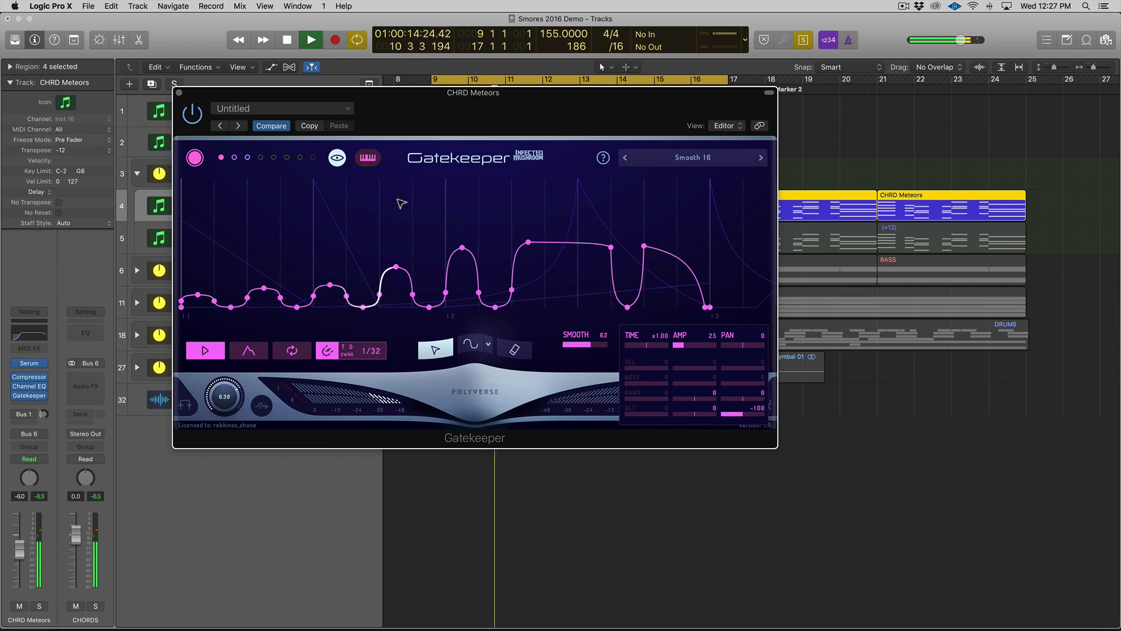
pyautogui.click(179, 93)
pyautogui.press('space')
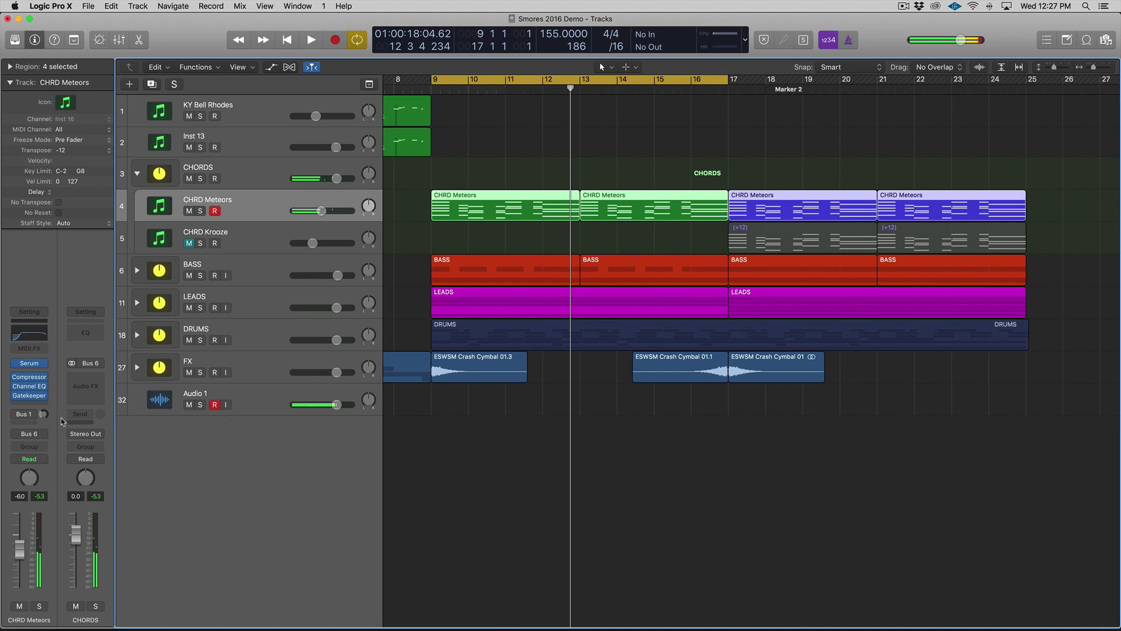
# Step: Replace the Gatekeeper insert on CHRD Meteors with an active Bus 1 send to the second Gatekeeper on Aux 3, and play the track soloed
pyautogui.click(23, 416)
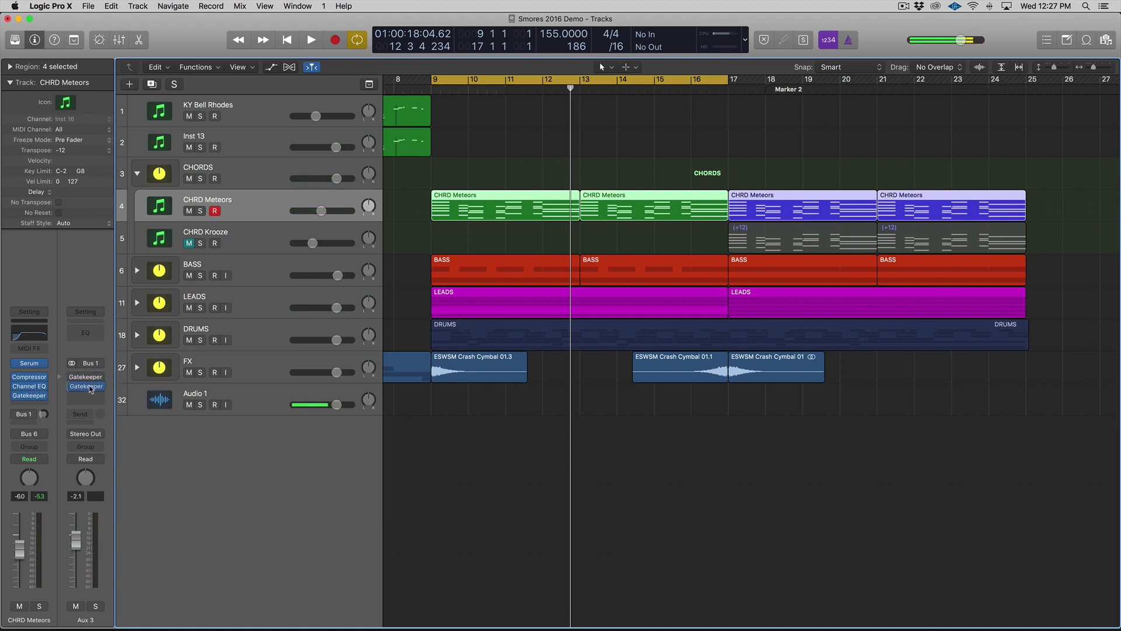
pyautogui.moveTo(90, 390); pyautogui.dragTo(90, 391)
pyautogui.press('space')
pyautogui.click(39, 607)
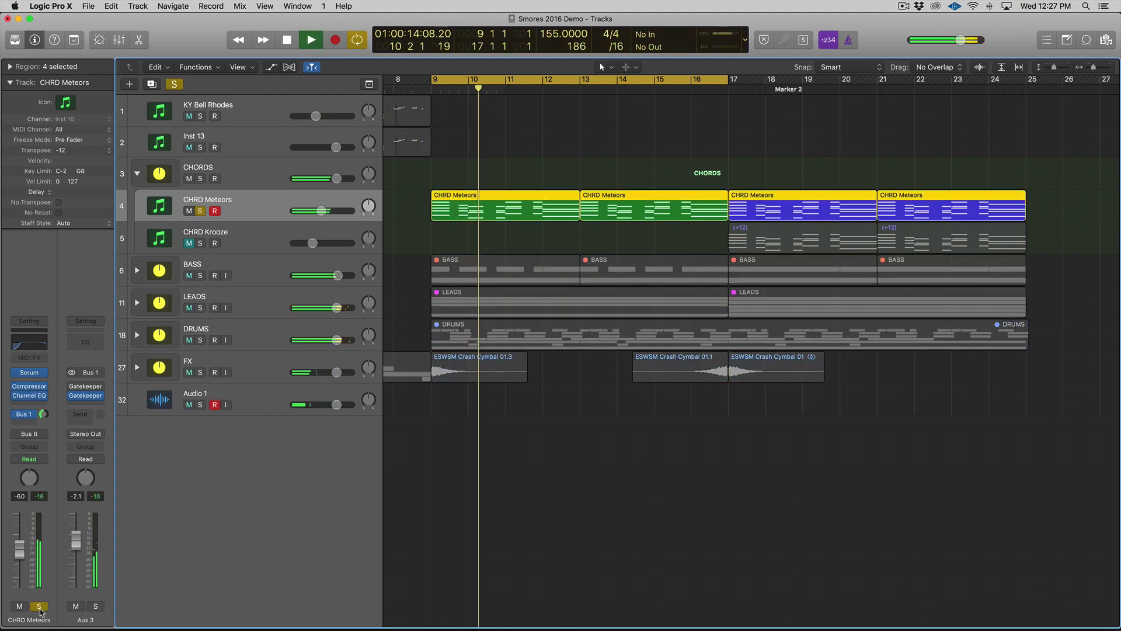
# Step: Adjust the Bus 1 send level of CHRD Meteors during playback, stop, and turn off the track's solo
pyautogui.moveTo(45, 413)
pyautogui.moveTo(45, 413); pyautogui.dragTo(42, 410)
pyautogui.press('space')
pyautogui.click(33, 606)
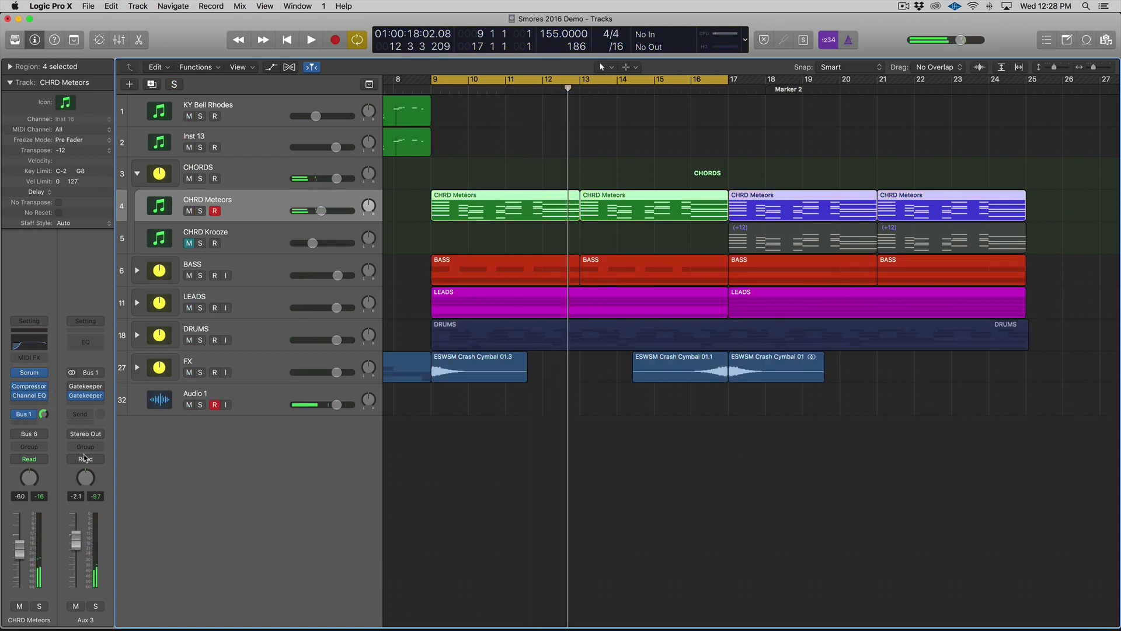
# Step: Open the second Gatekeeper on Aux 3 and move its window away from the channel strips and track list
pyautogui.click(85, 396)
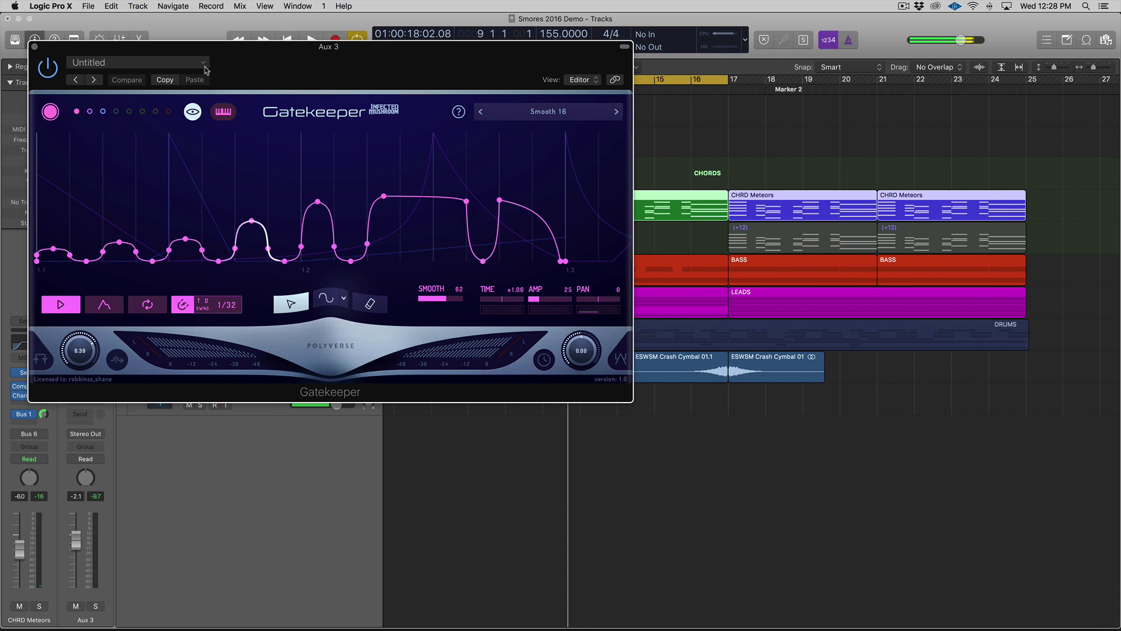
pyautogui.moveTo(260, 80); pyautogui.dragTo(494, 142)
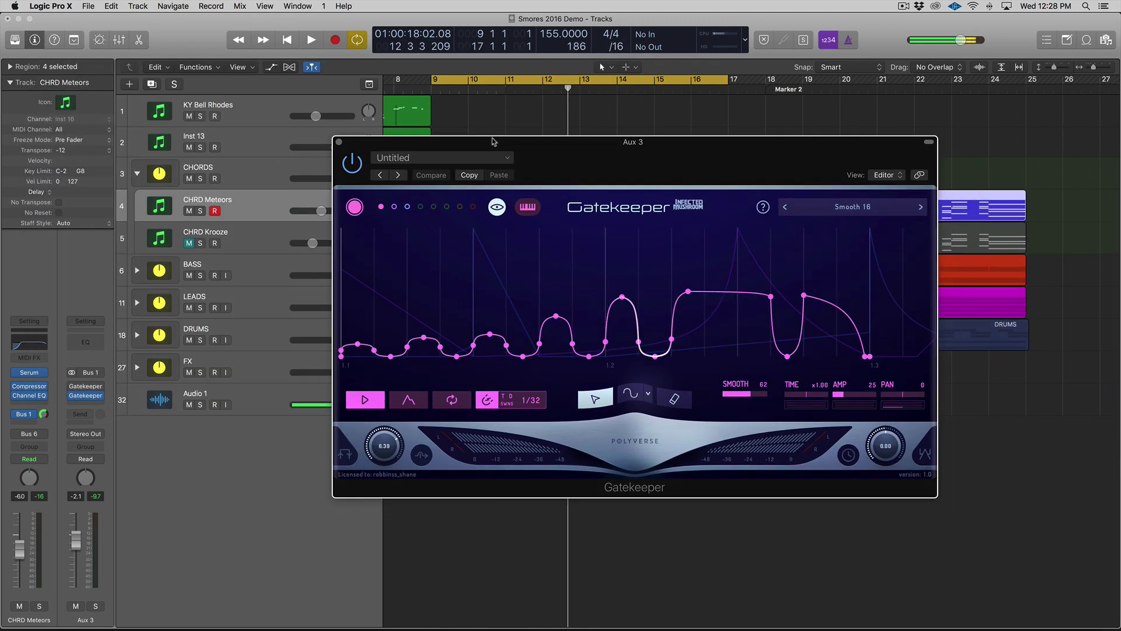
pyautogui.moveTo(494, 142); pyautogui.dragTo(600, 272)
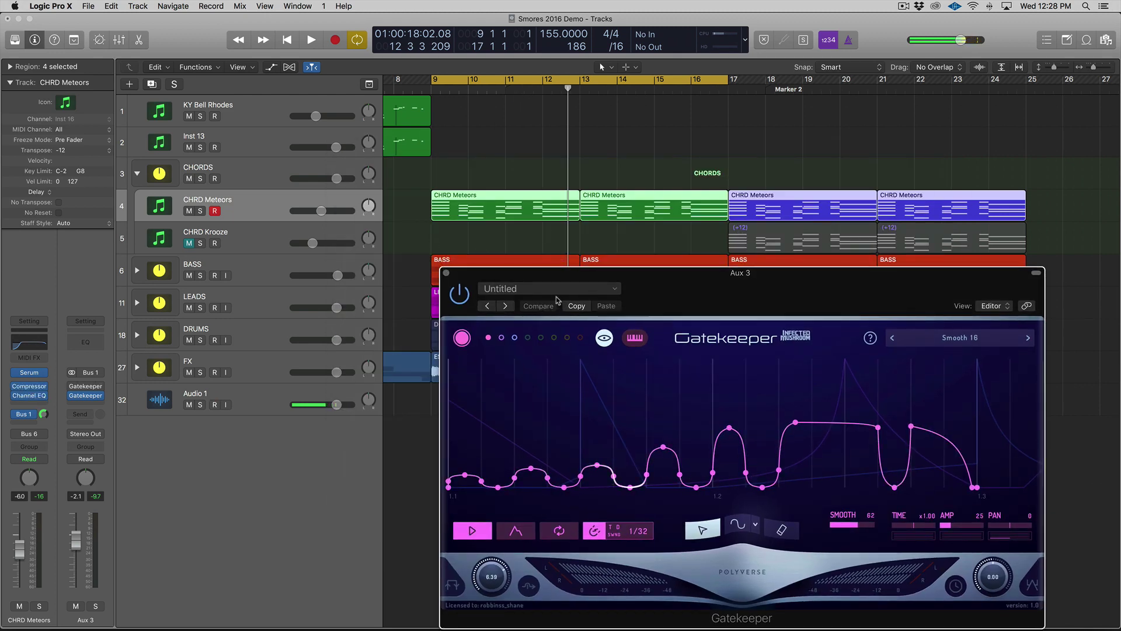
# Step: Play CHRD Meteors and DRUMS soloed together and reposition the Aux 3 Gatekeeper window so it is fully in view
pyautogui.hotkey('ctrl', 's')
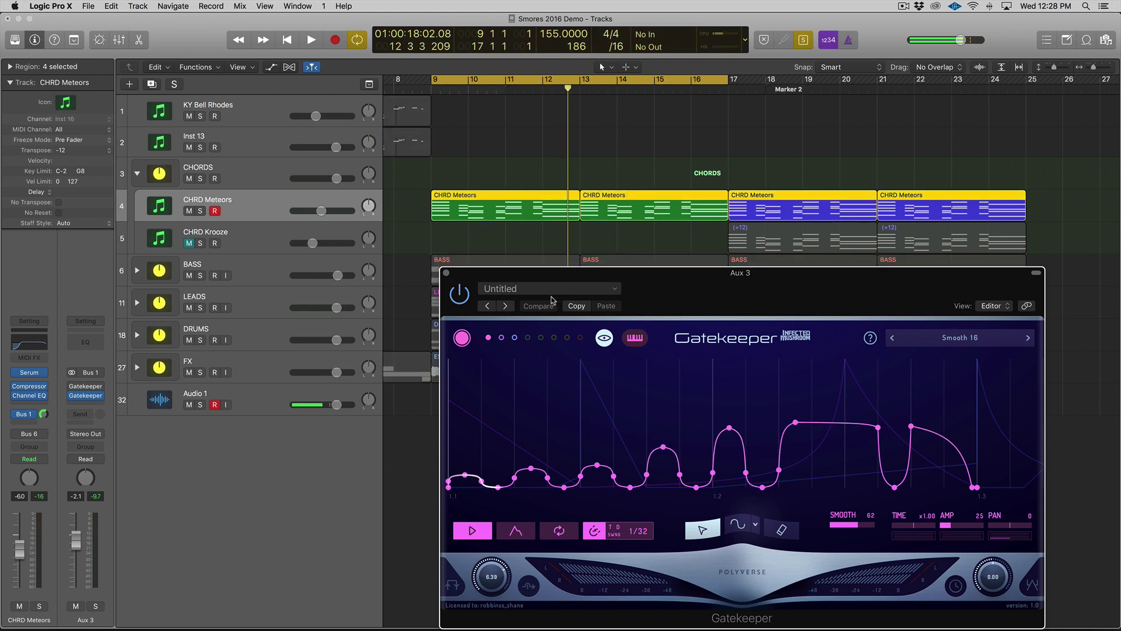
pyautogui.click(200, 340)
pyautogui.click(200, 211)
pyautogui.press('space')
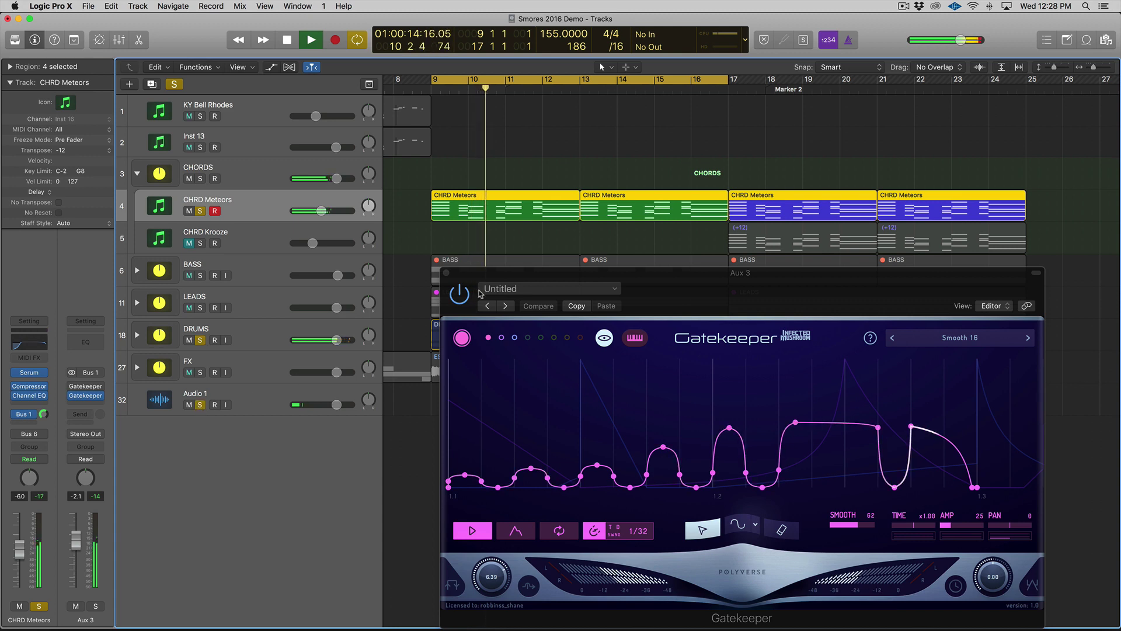
pyautogui.moveTo(500, 273); pyautogui.dragTo(461, 228)
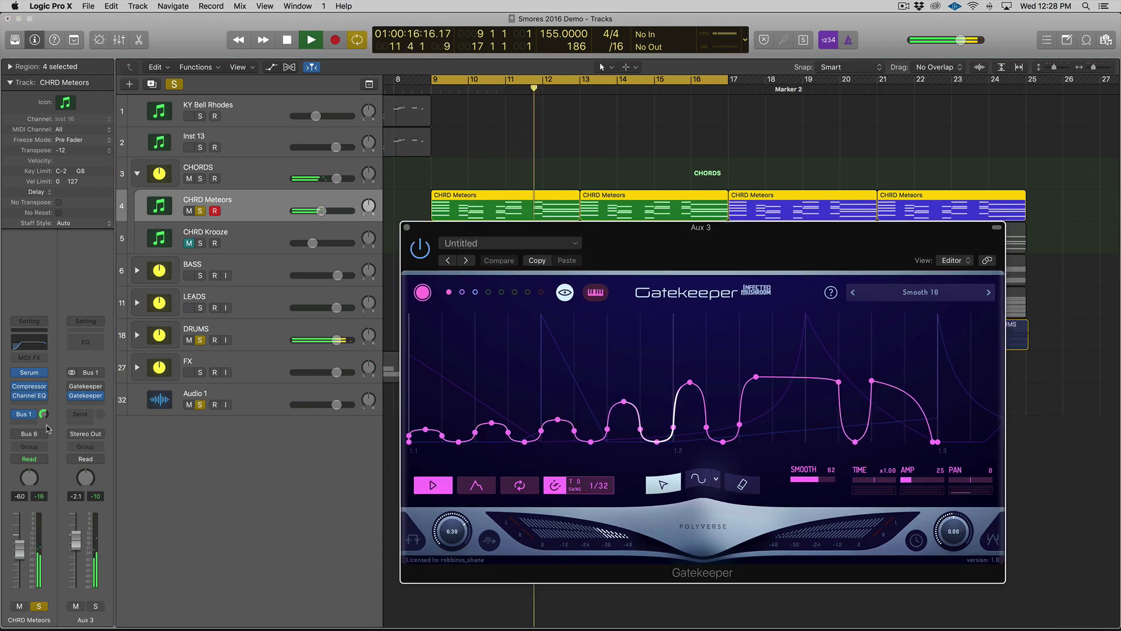
# Step: Set the Bus 1 send of CHRD Meteors to -1.1, stop playback, and lower the track's volume fader
pyautogui.click(214, 405)
pyautogui.moveTo(44, 414)
pyautogui.mouseDown()
pyautogui.moveTo(41, 433)
pyautogui.moveTo(44, 404)
pyautogui.mouseUp()
pyautogui.press('space')
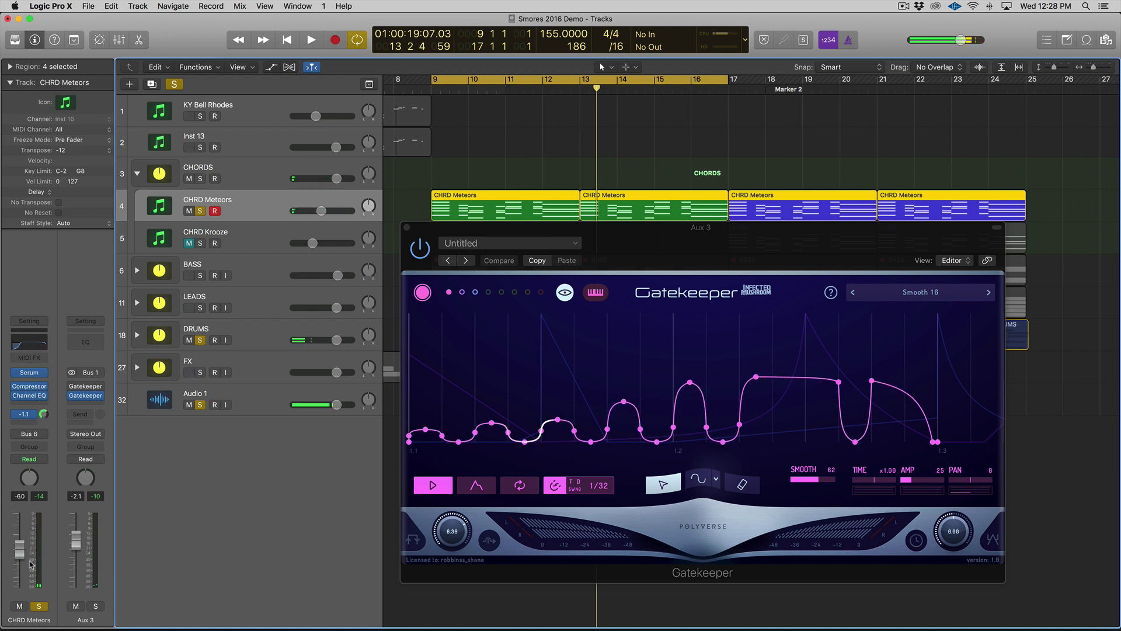
pyautogui.moveTo(19, 549); pyautogui.dragTo(20, 558)
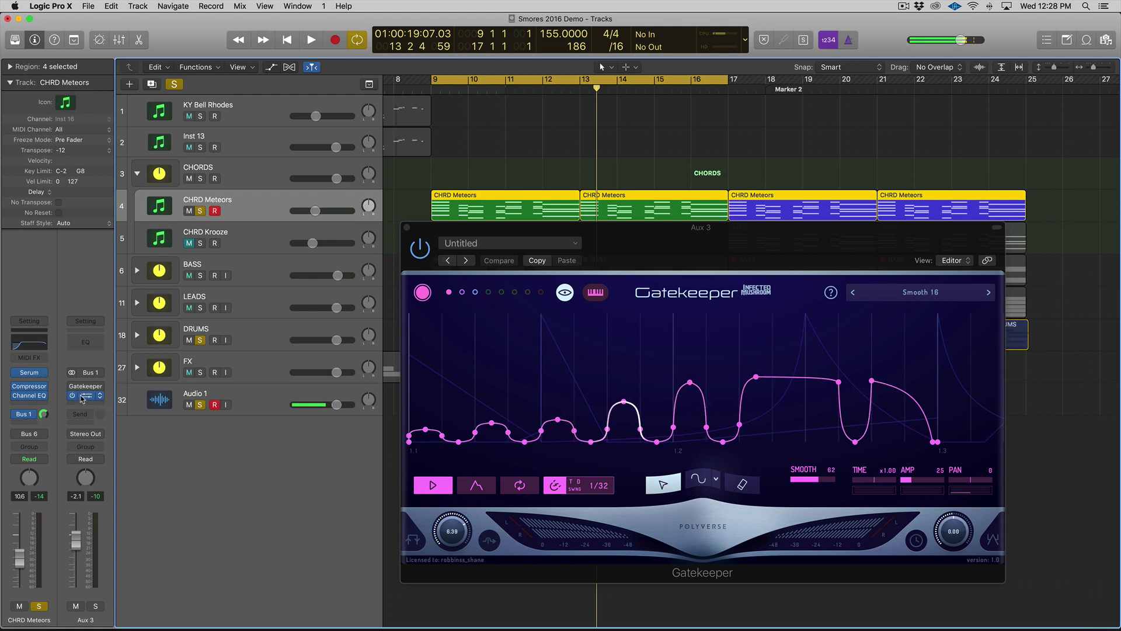
# Step: Play the soloed tracks again, raise the CHRD Meteors volume to -5.1, and lower its Bus 1 send slightly
pyautogui.press('space')
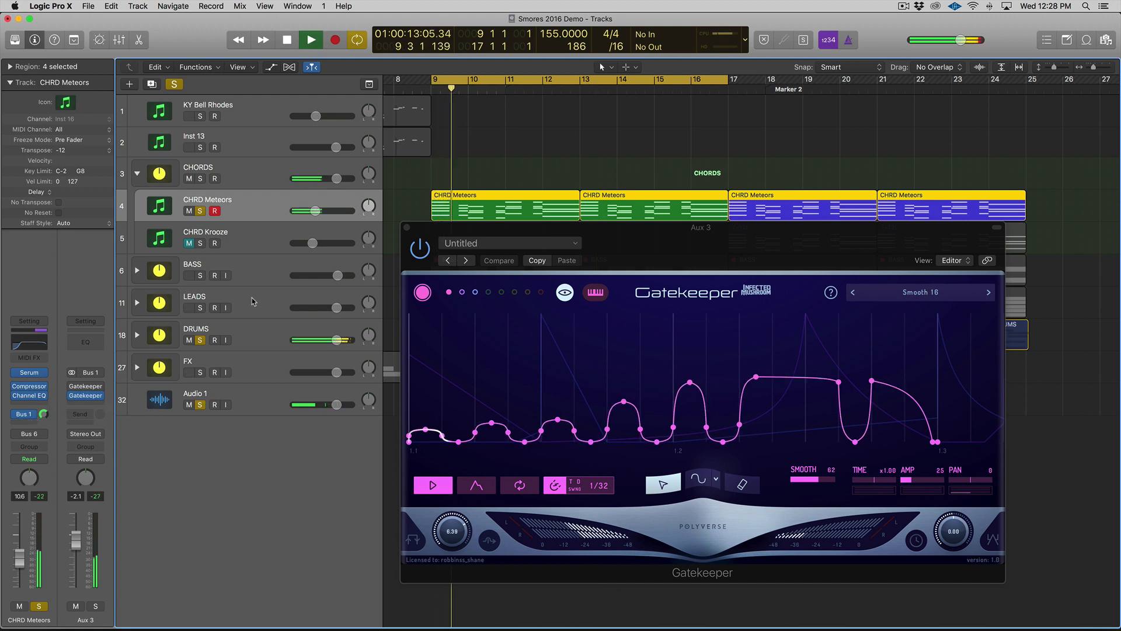
pyautogui.moveTo(315, 211); pyautogui.dragTo(324, 211)
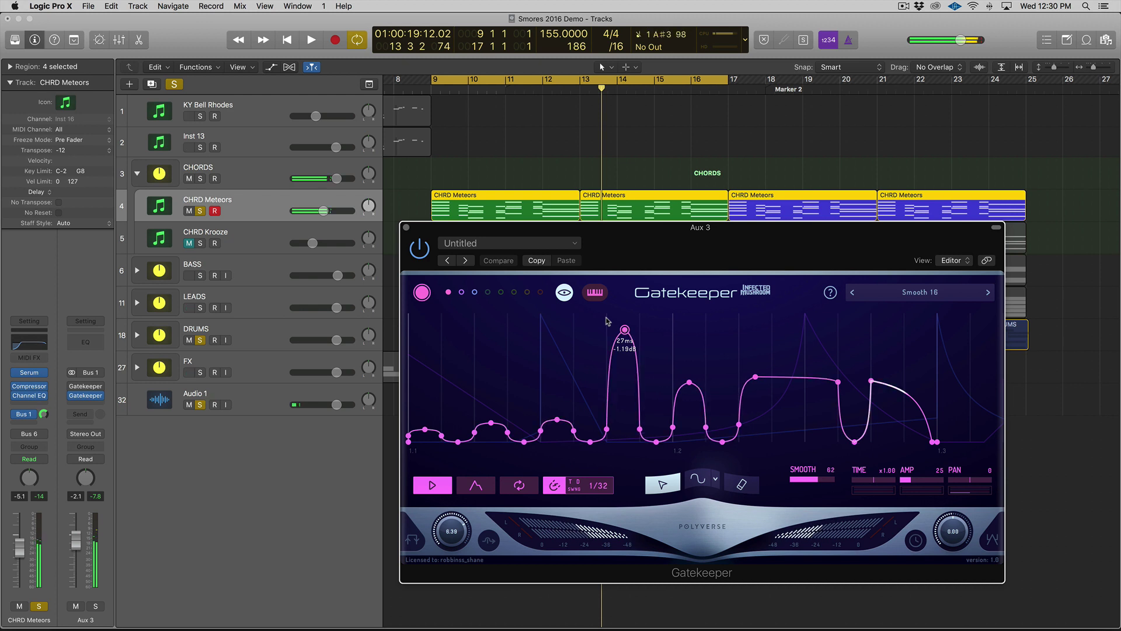
pyautogui.moveTo(44, 415); pyautogui.dragTo(44, 421)
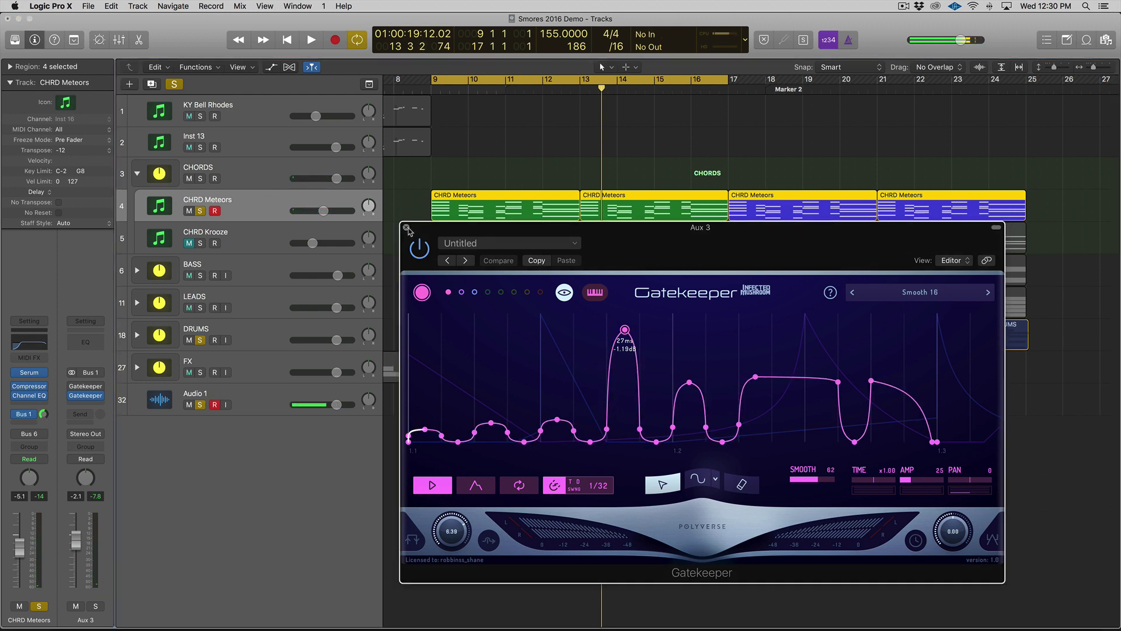
# Step: Close the Aux 3 Gatekeeper and turn off solo on CHRD Meteors, DRUMS and Audio 1
pyautogui.click(407, 228)
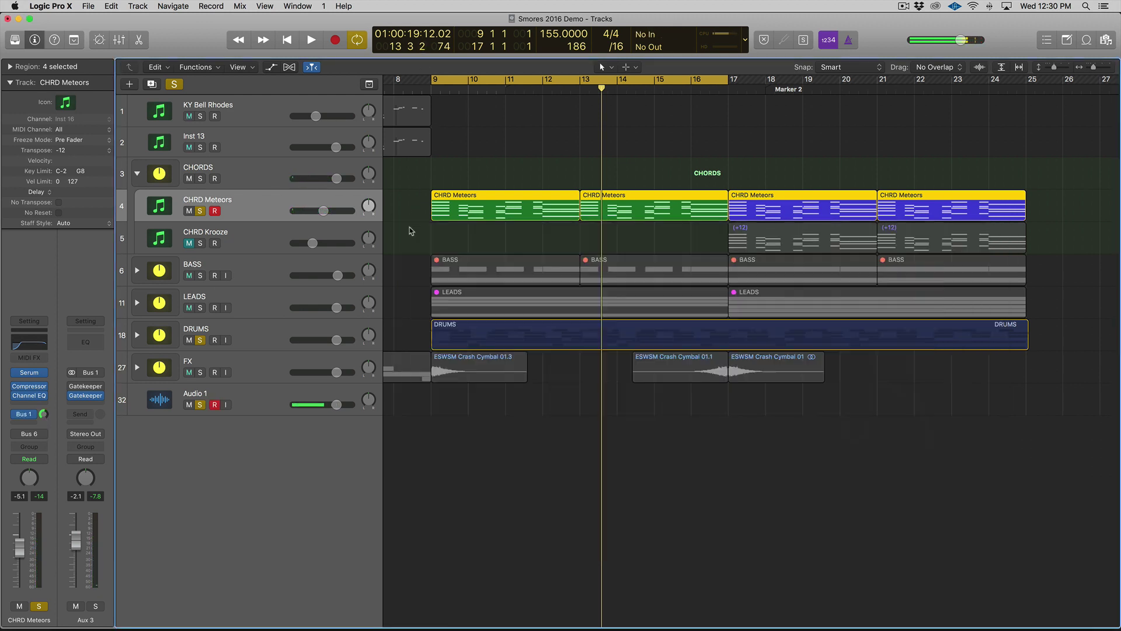
pyautogui.click(199, 211)
pyautogui.click(202, 340)
pyautogui.click(201, 404)
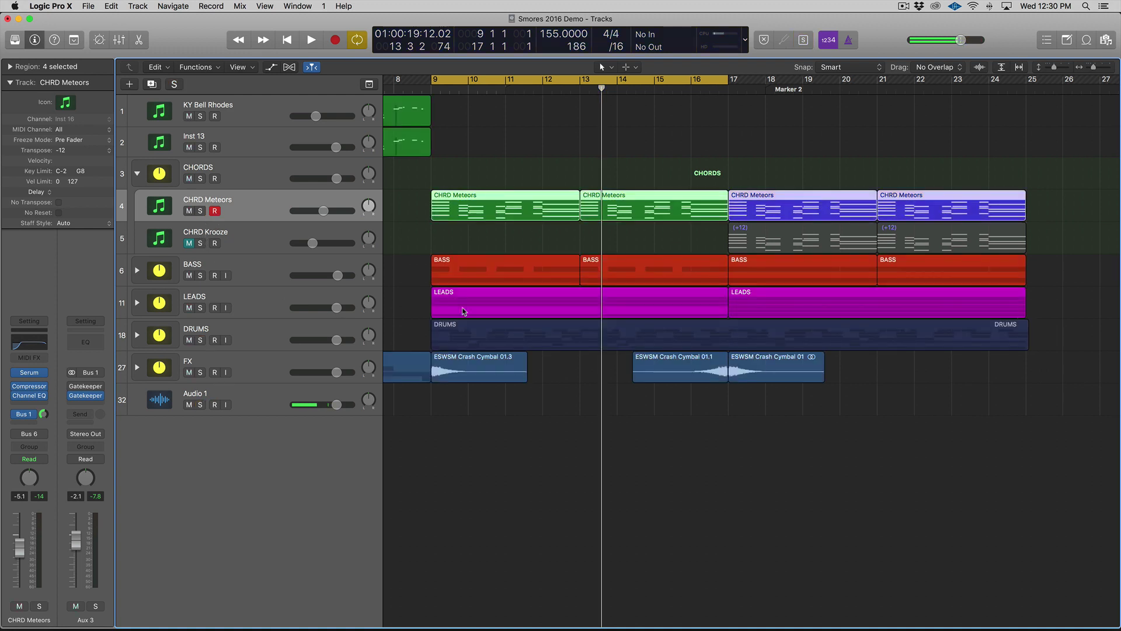
# Step: Increase the track height in the arrangement, select the BASS stack, and open its Gatekeeper
pyautogui.scroll(3, 493, 323)
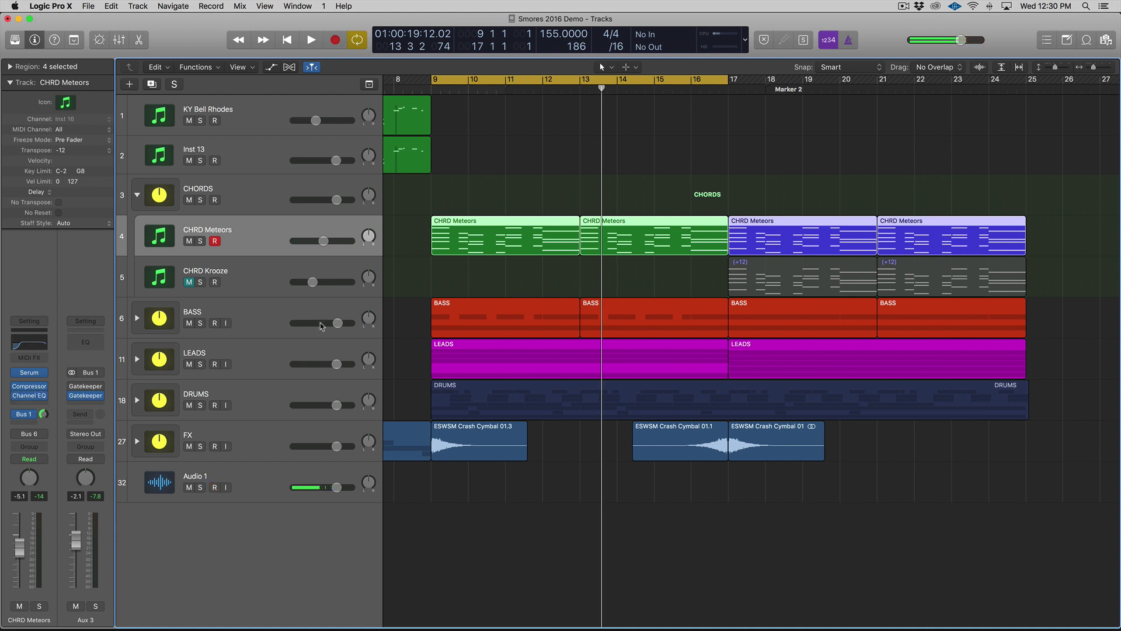
pyautogui.click(268, 320)
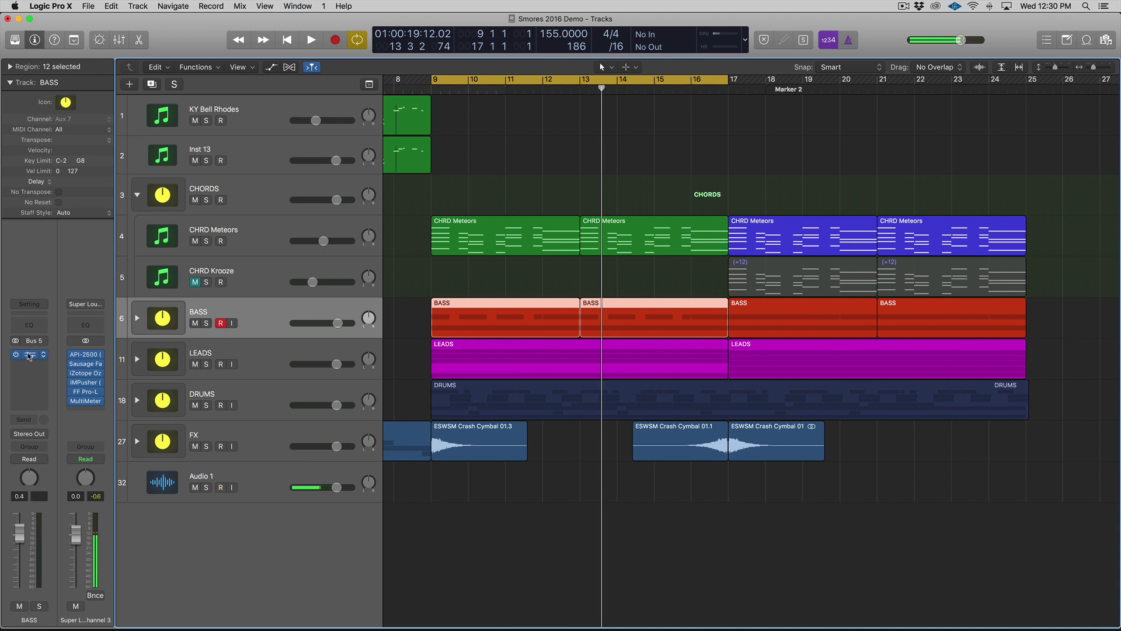
pyautogui.click(30, 355)
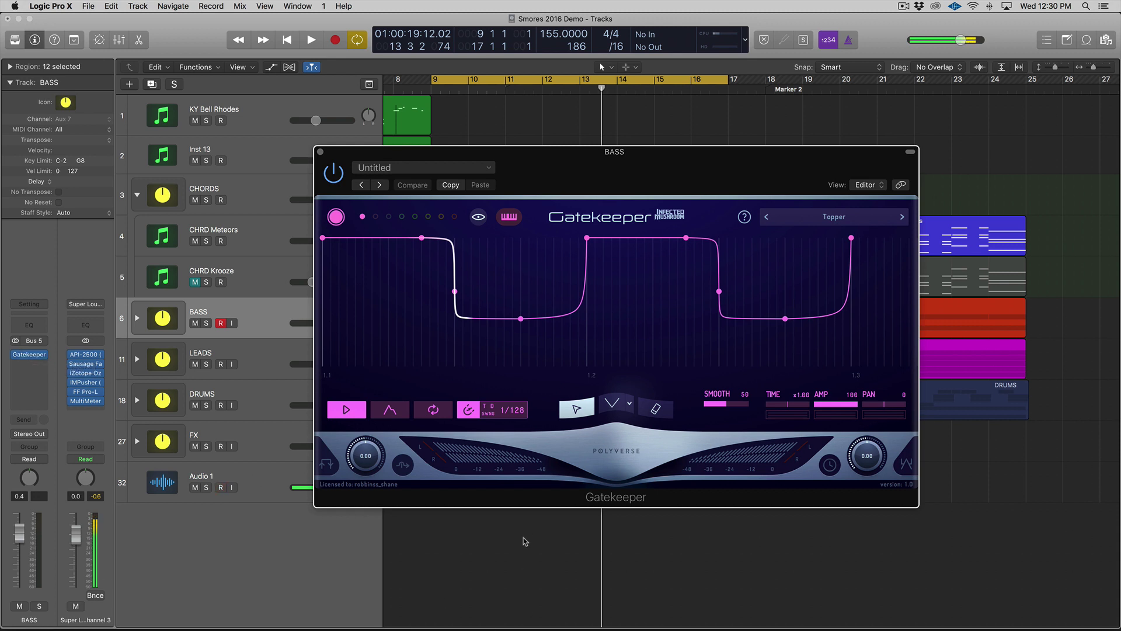
# Step: Activate the shape drawing tool in the BASS Gatekeeper and open its list of shapes
pyautogui.click(605, 401)
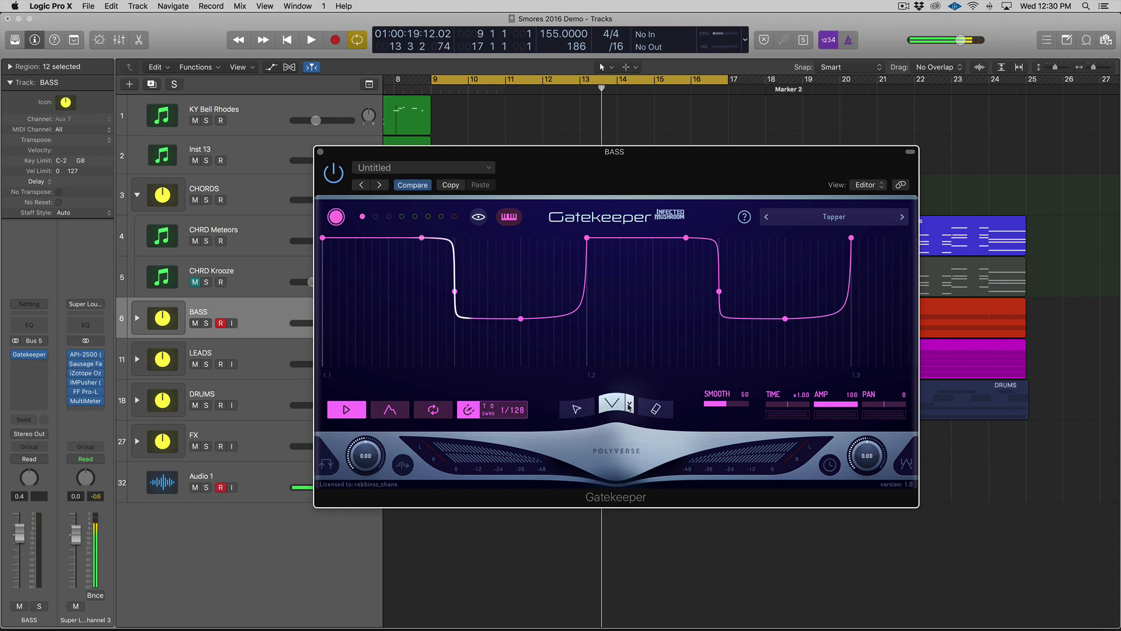
pyautogui.click(630, 405)
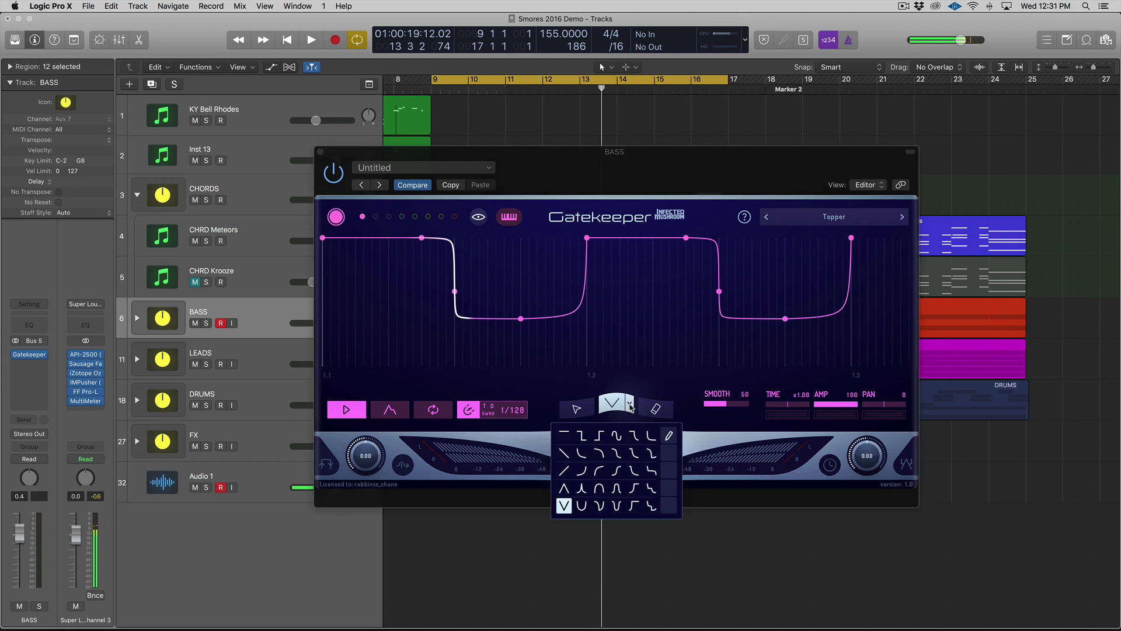